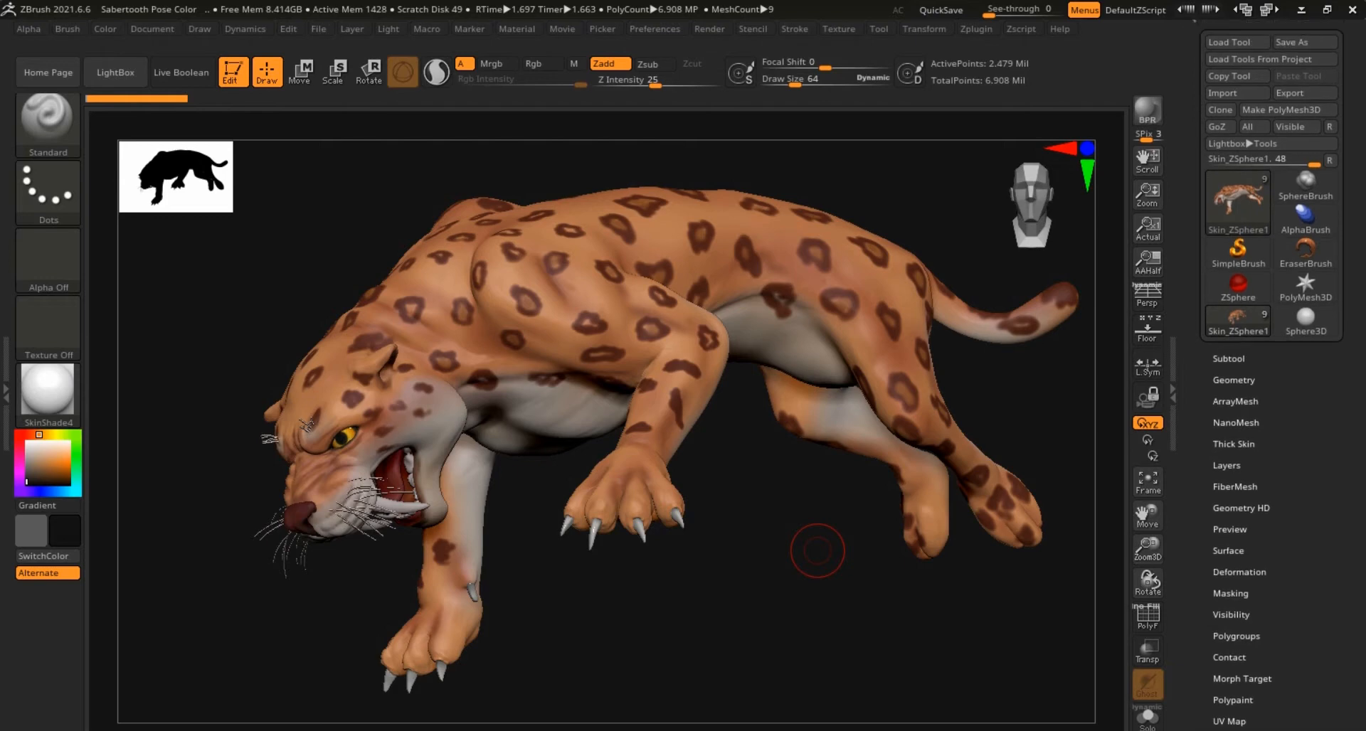
Check the file formats available for exporting the mesh, keep OBJ Format, and cancel the export.
{"action": "left_click", "coordinate": [1304, 107]}
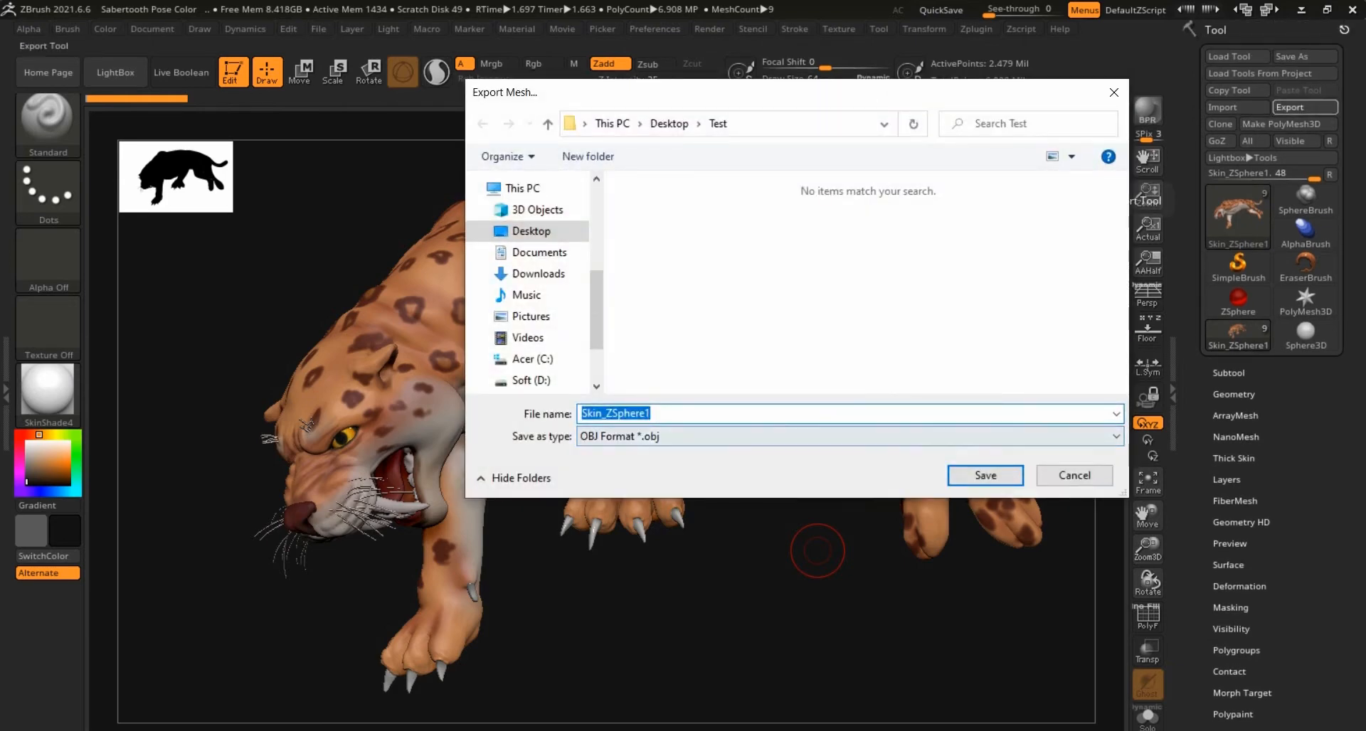
{"action": "left_click", "coordinate": [1075, 475]}
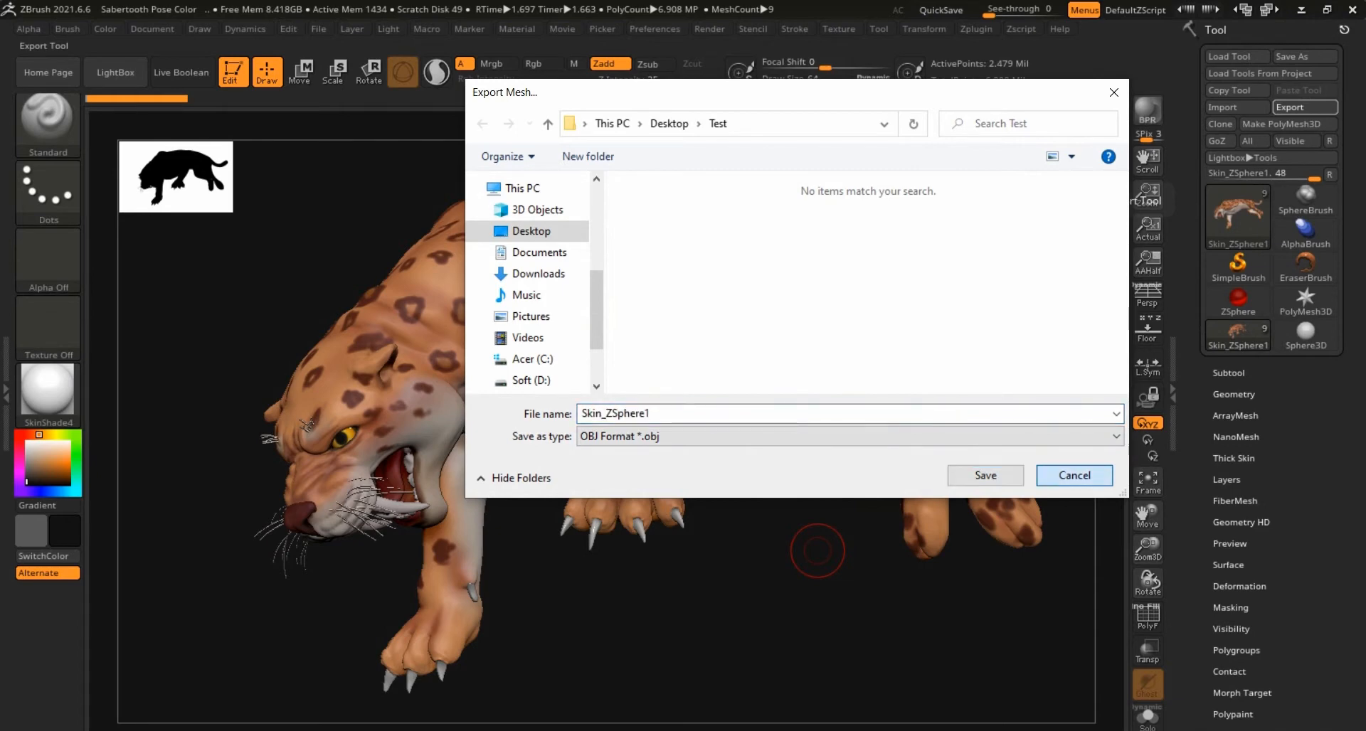
{"action": "mouse_move", "coordinate": [1316, 427]}
{"action": "left_mouse_down"}
{"action": "mouse_move", "coordinate": [1317, 399]}
{"action": "mouse_move", "coordinate": [1316, 423]}
{"action": "left_mouse_up"}
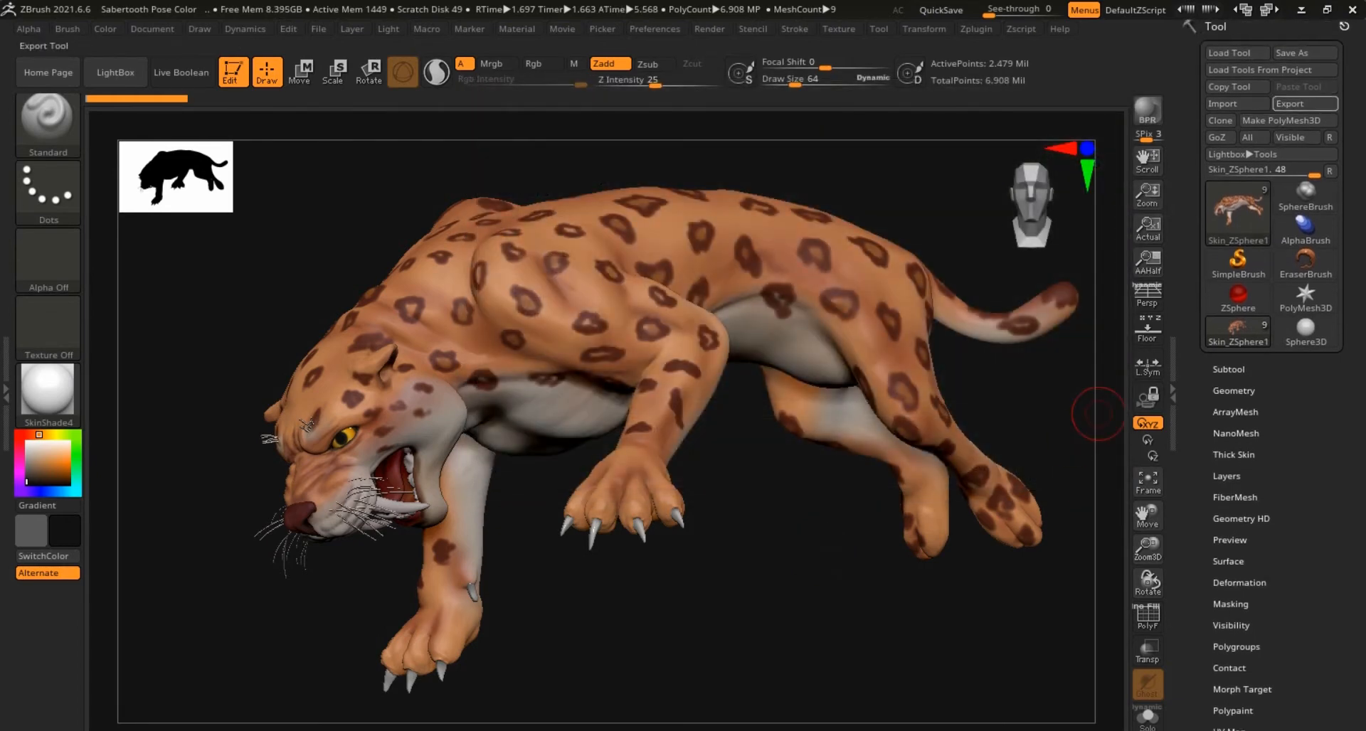
{"action": "left_click", "coordinate": [1303, 104]}
{"action": "left_click", "coordinate": [712, 436]}
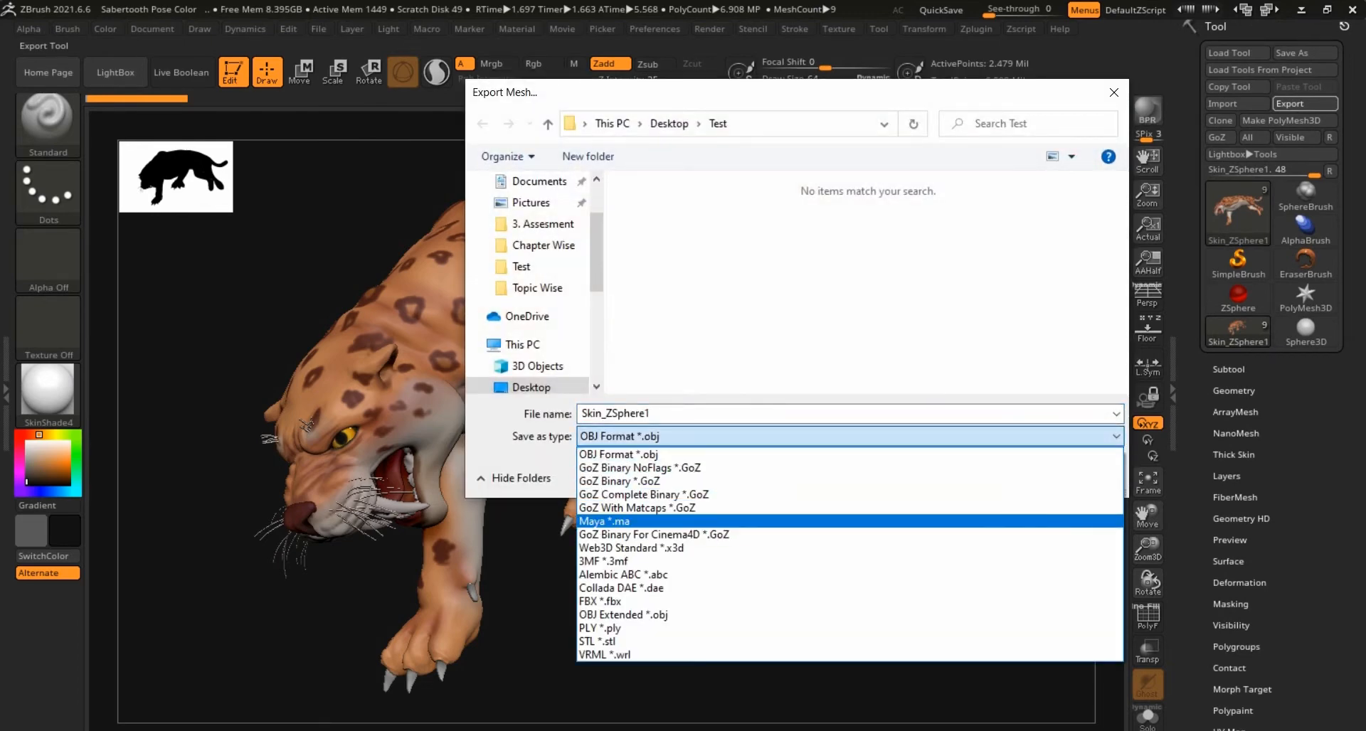
{"action": "left_click", "coordinate": [619, 454]}
{"action": "left_click", "coordinate": [1068, 475]}
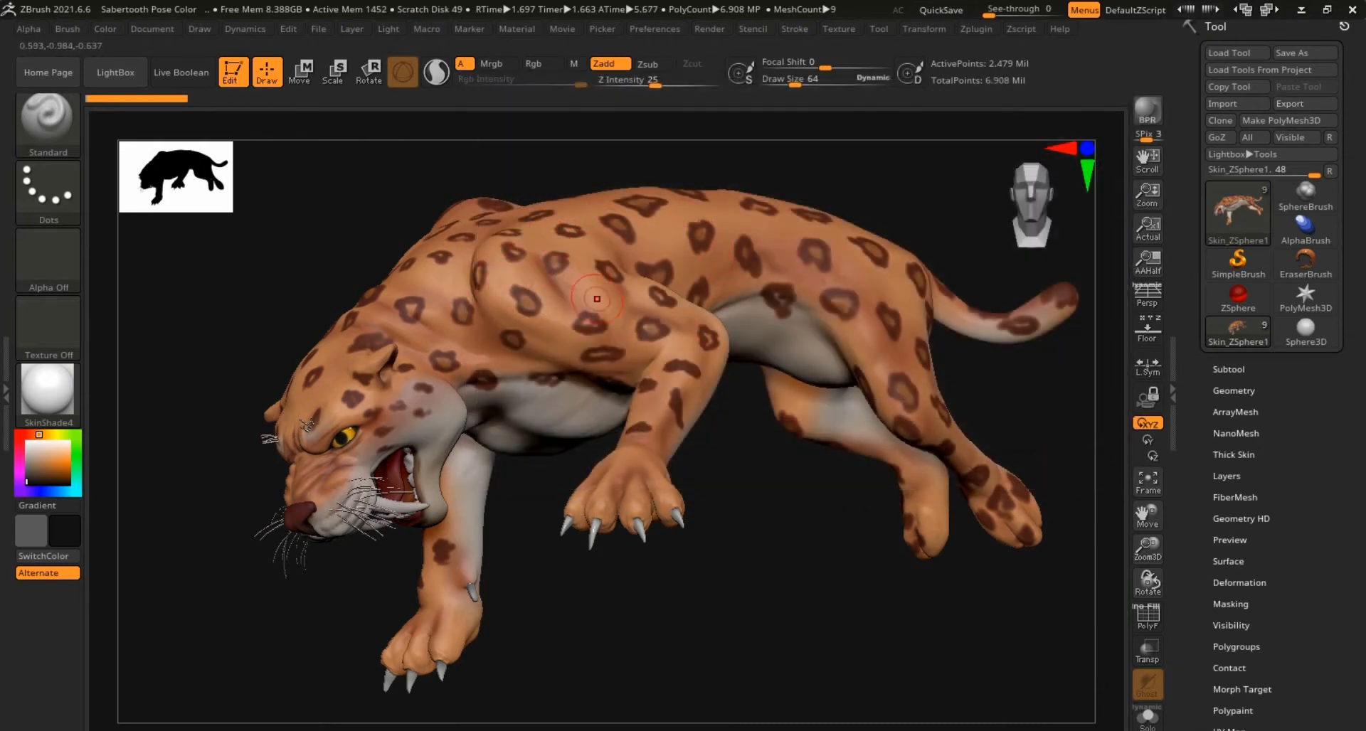
Preview the body's UV layout with Morph UV, isolate the body subtool, and return to the full posed model.
{"action": "left_click_drag", "start_coordinate": [1338, 399], "coordinate": [1338, 220]}
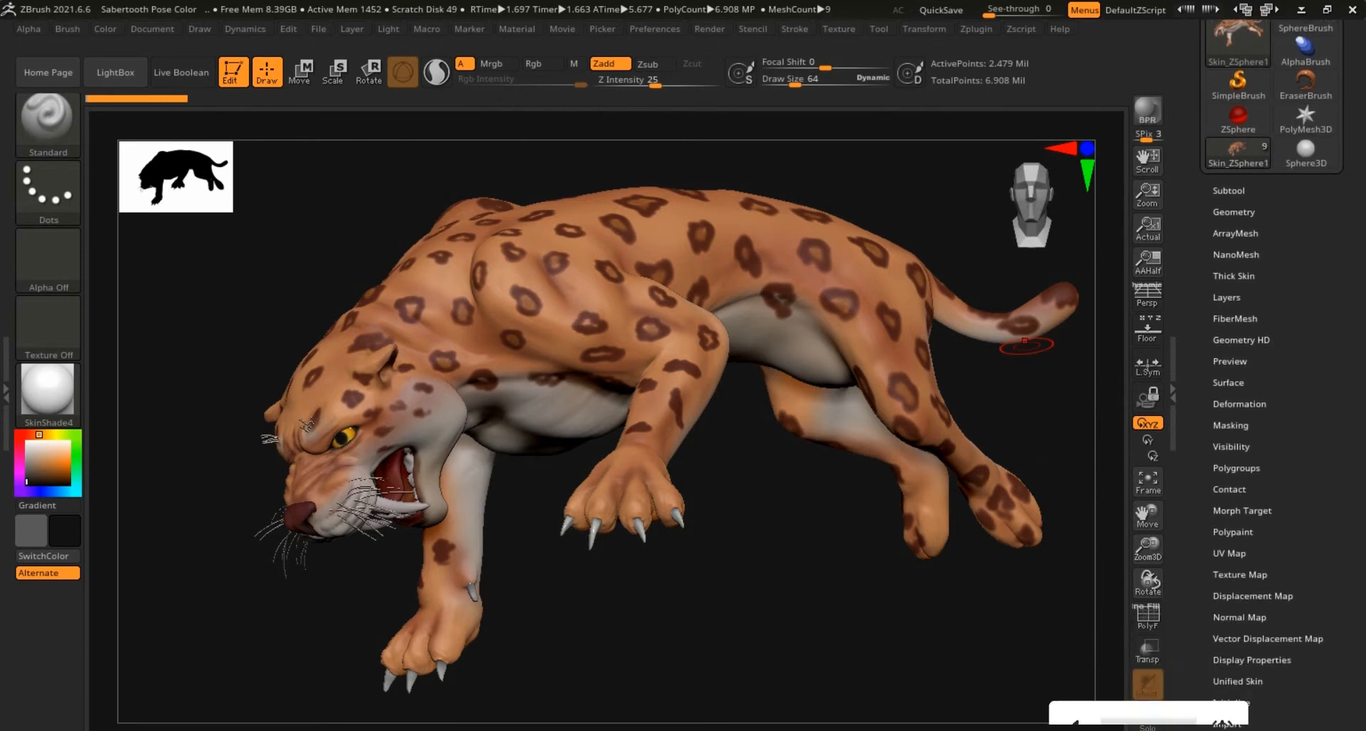
{"action": "left_click", "coordinate": [1229, 553]}
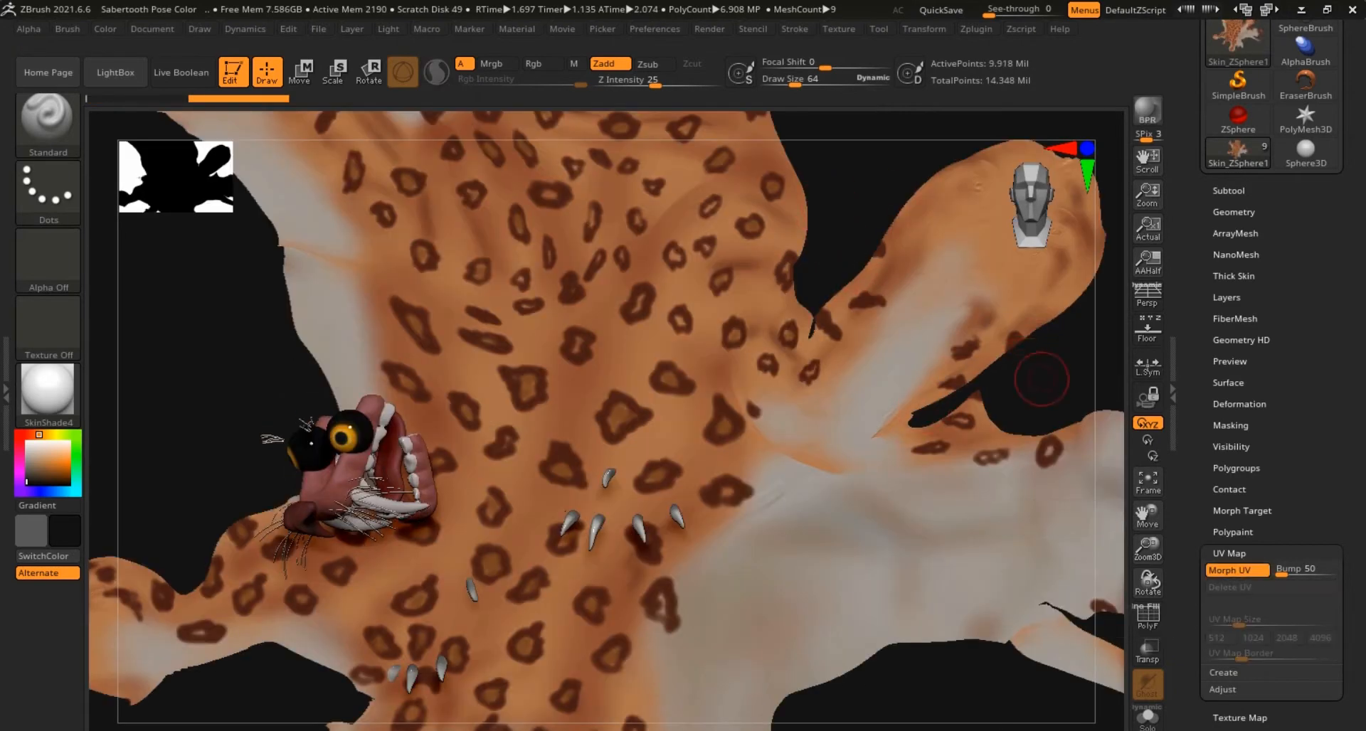
{"action": "mouse_move", "coordinate": [1042, 394]}
{"action": "left_mouse_down", "text": "alt"}
{"action": "mouse_move", "coordinate": [1039, 282]}
{"action": "mouse_move", "coordinate": [1086, 222]}
{"action": "mouse_move", "coordinate": [1087, 247]}
{"action": "left_mouse_up", "text": "alt"}
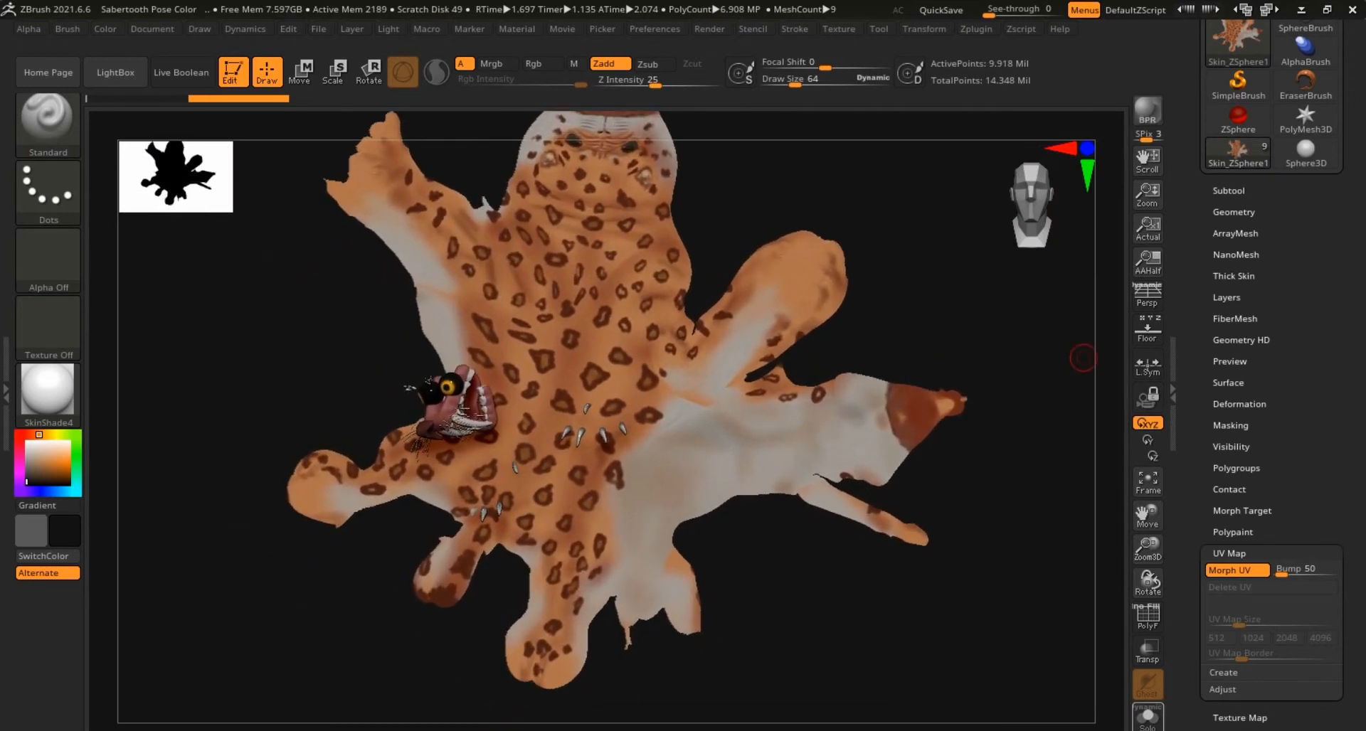
{"action": "left_click", "coordinate": [1147, 717]}
{"action": "left_click", "coordinate": [1238, 570]}
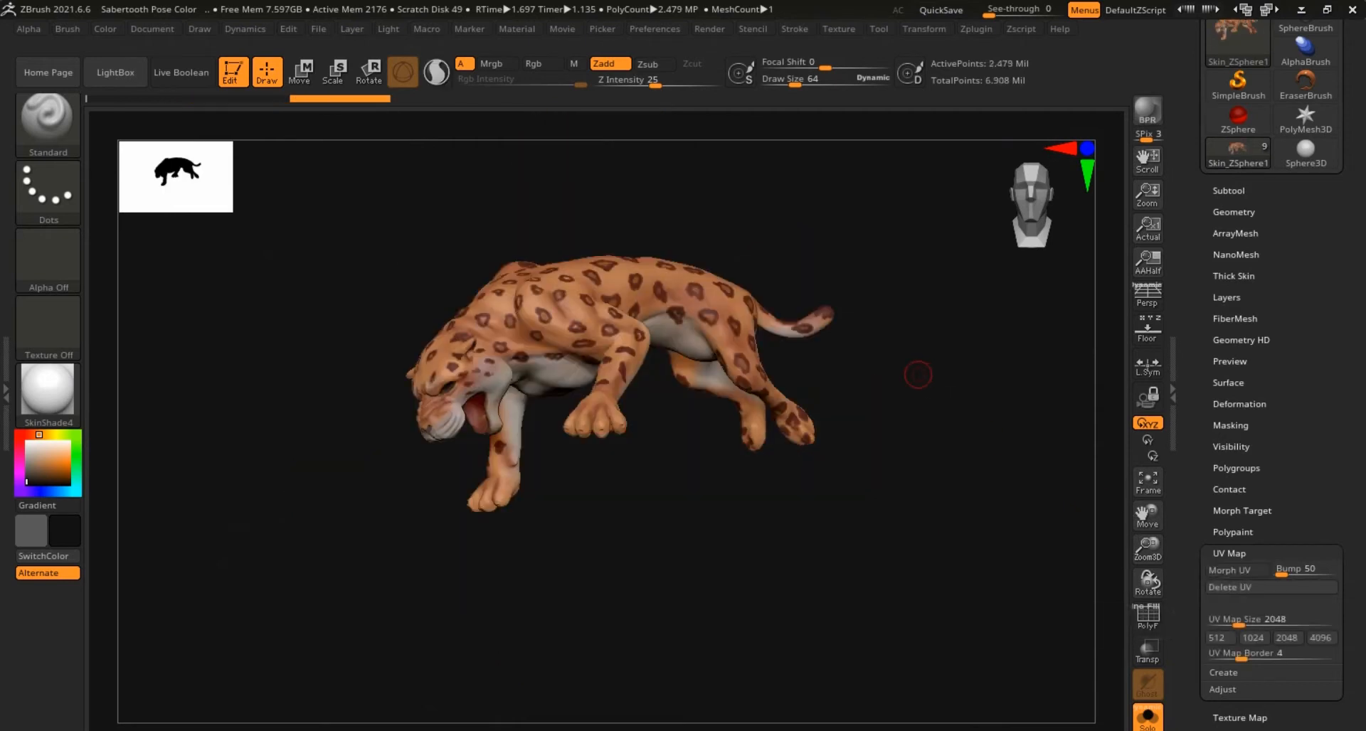
{"action": "left_click_drag", "start_coordinate": [918, 375], "coordinate": [954, 432], "text": "alt"}
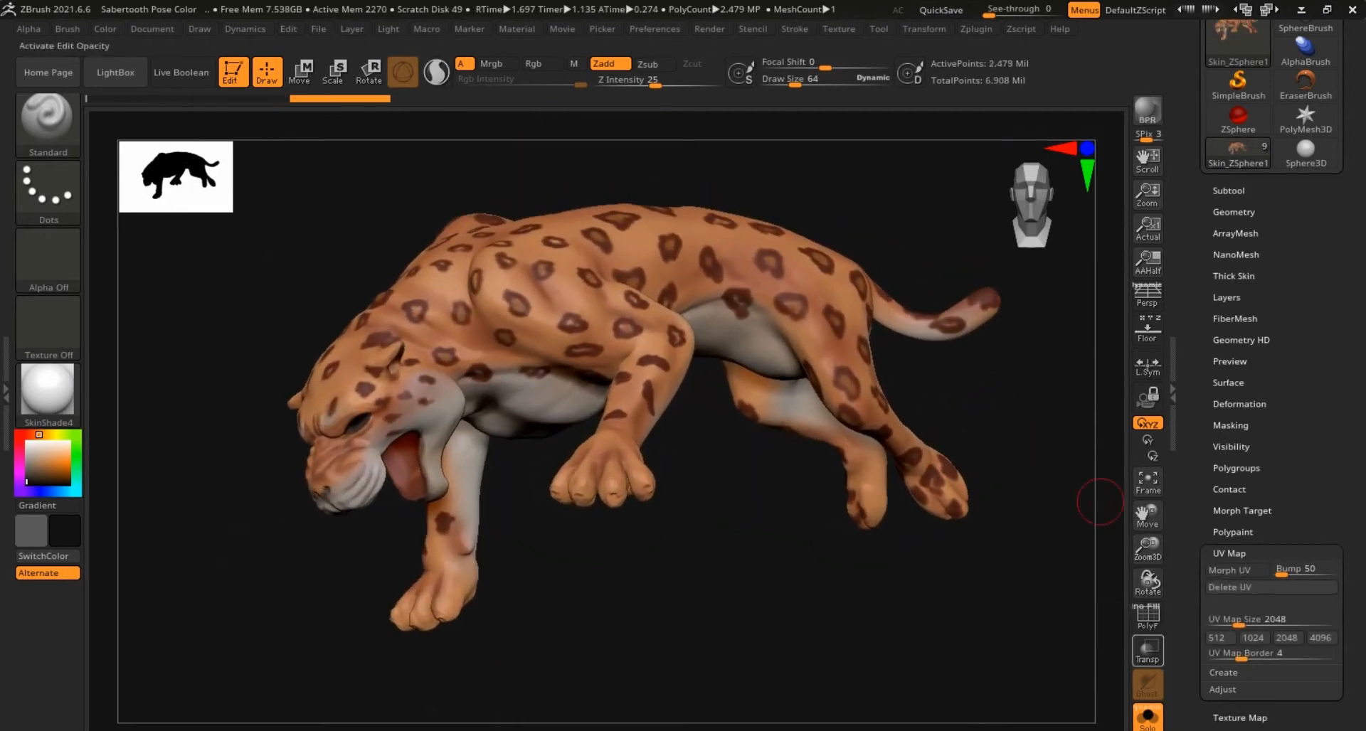
{"action": "left_click", "coordinate": [1147, 717]}
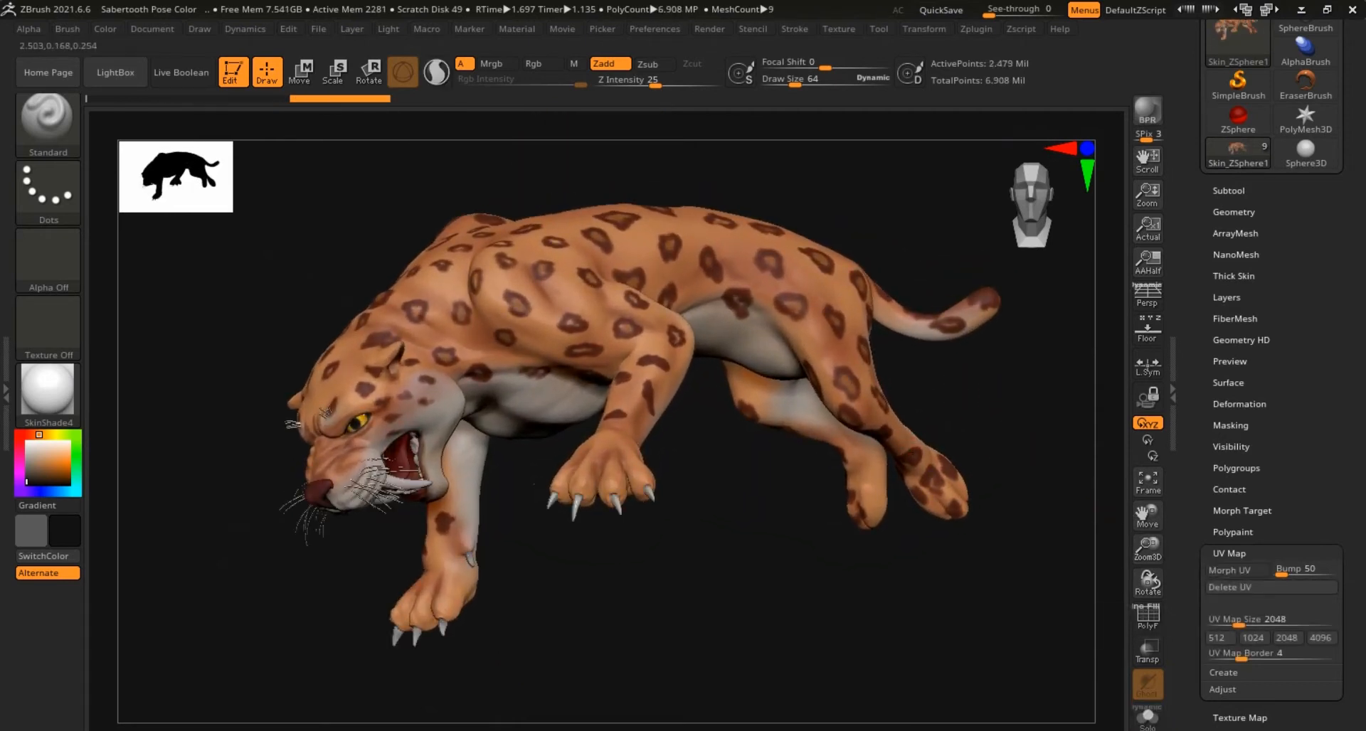
{"action": "left_click_drag", "start_coordinate": [1018, 396], "coordinate": [1018, 407], "text": "alt"}
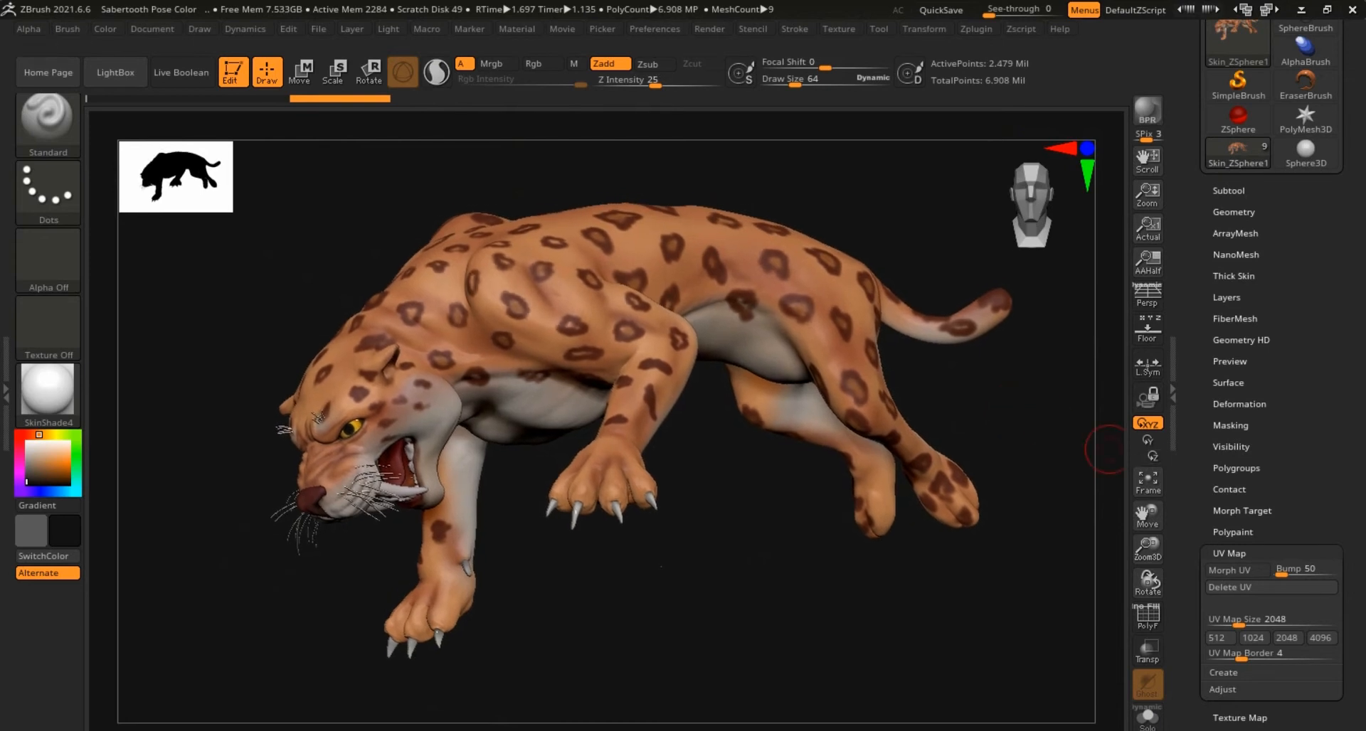
{"action": "left_click", "coordinate": [1229, 554]}
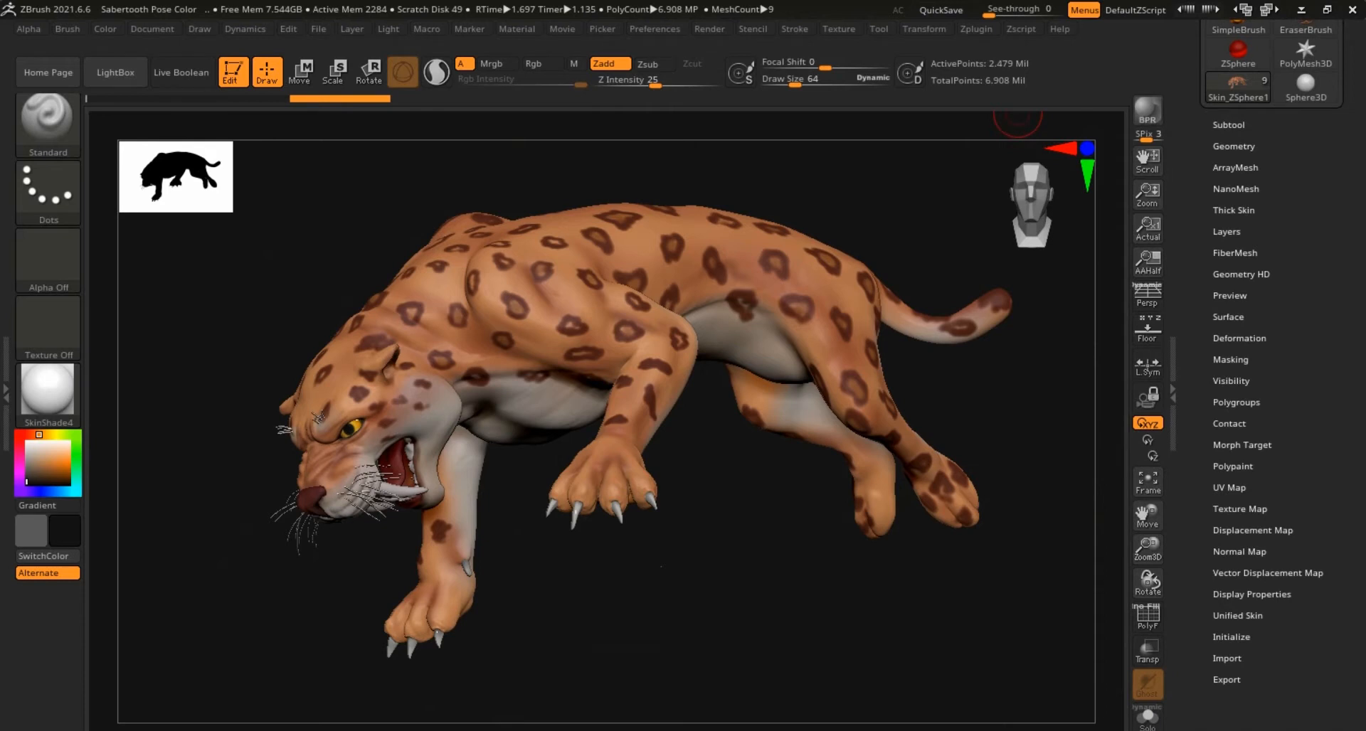
Examine the UV Master plugin's unwrap options without unwrapping the model.
{"action": "left_click", "coordinate": [975, 29]}
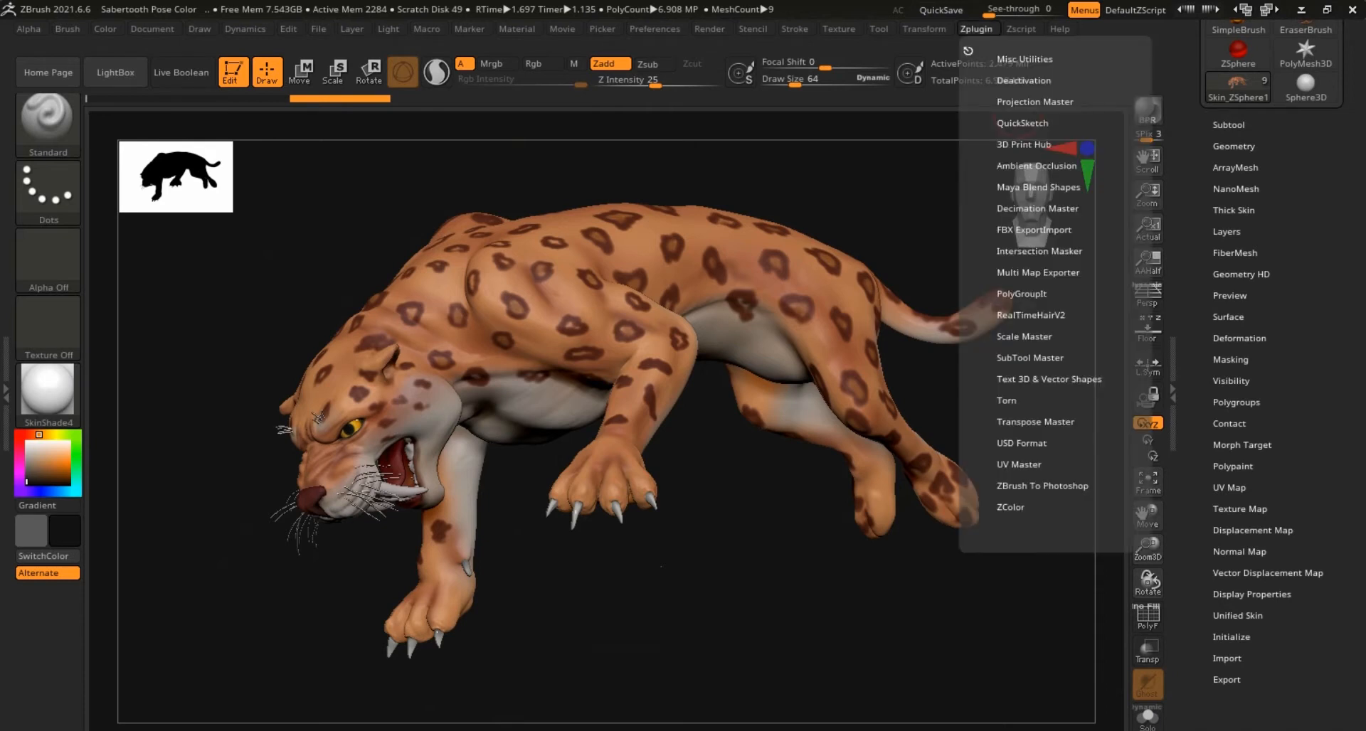
{"action": "scroll", "coordinate": [1018, 124], "scroll_direction": "down", "scroll_amount": 2}
{"action": "left_click", "coordinate": [1020, 418]}
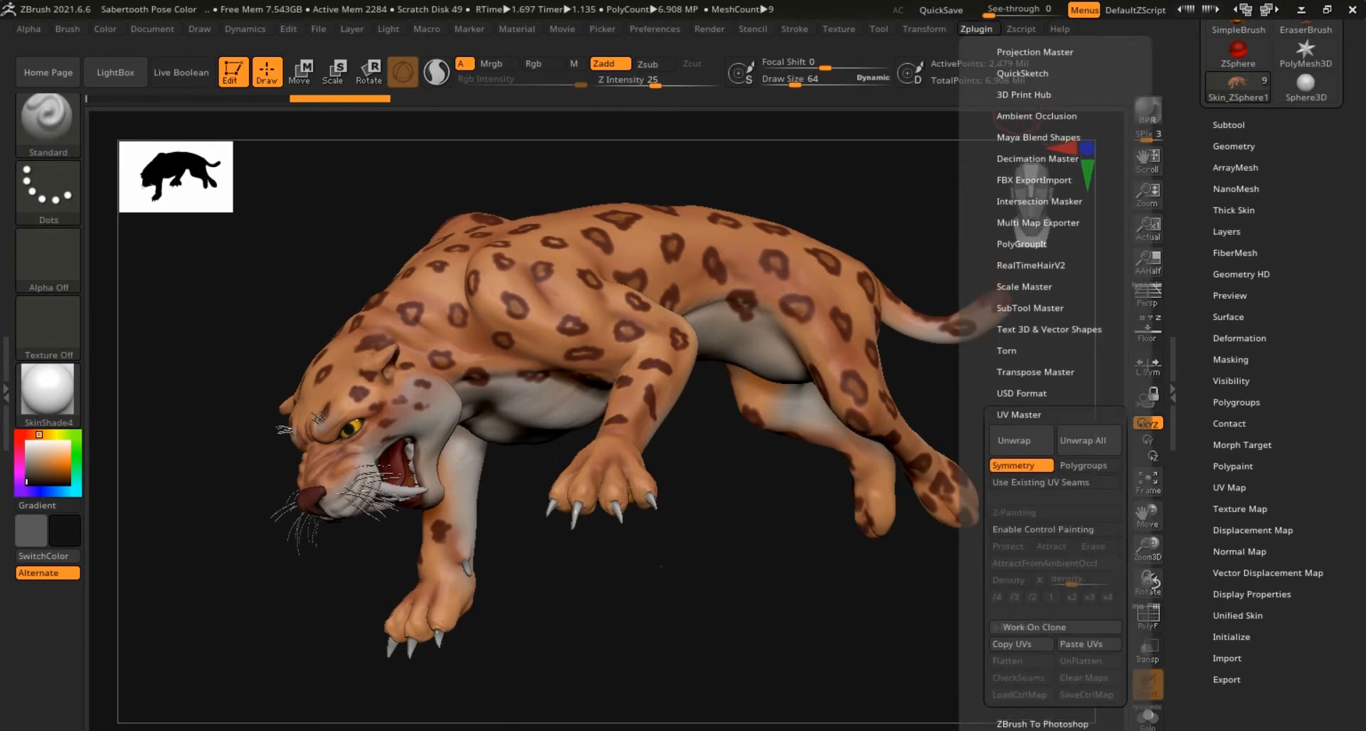
{"action": "scroll", "coordinate": [1013, 399], "scroll_direction": "down", "scroll_amount": 2}
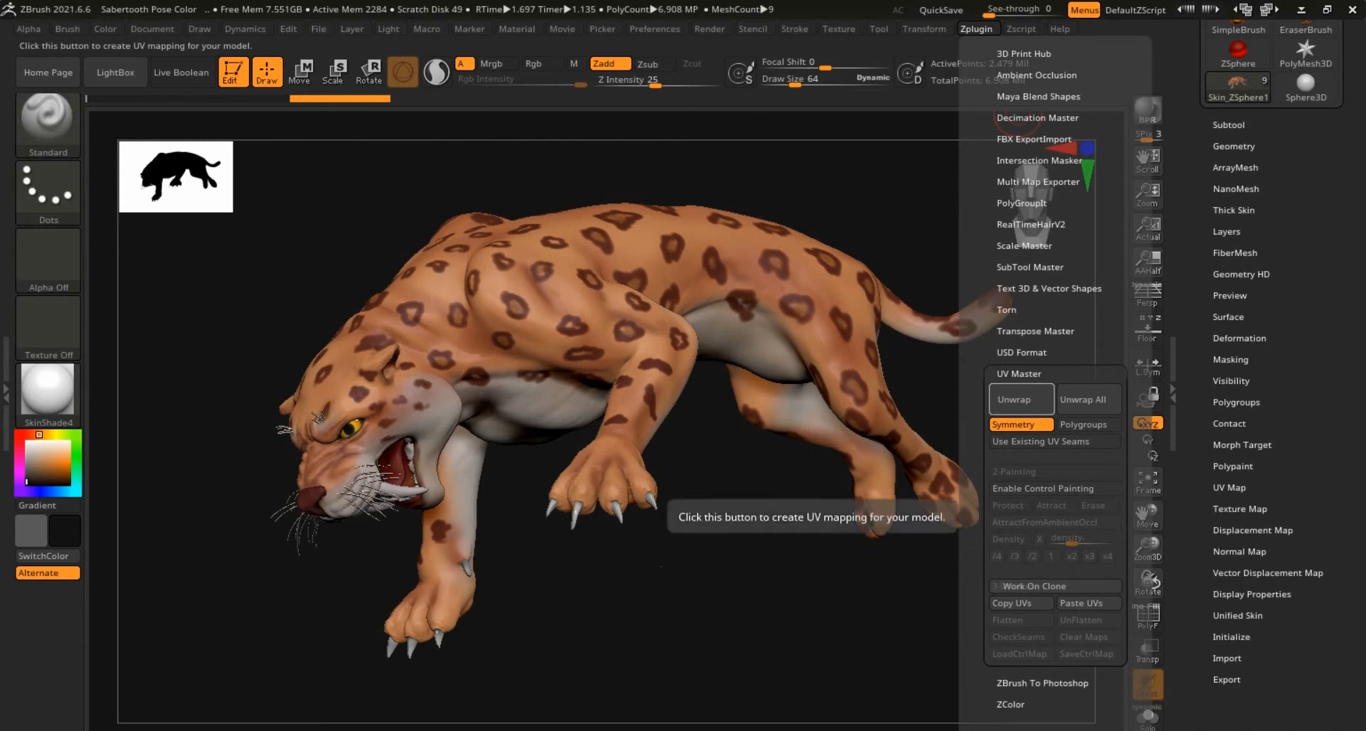
{"action": "scroll", "coordinate": [1053, 455], "scroll_direction": "down", "scroll_amount": 2}
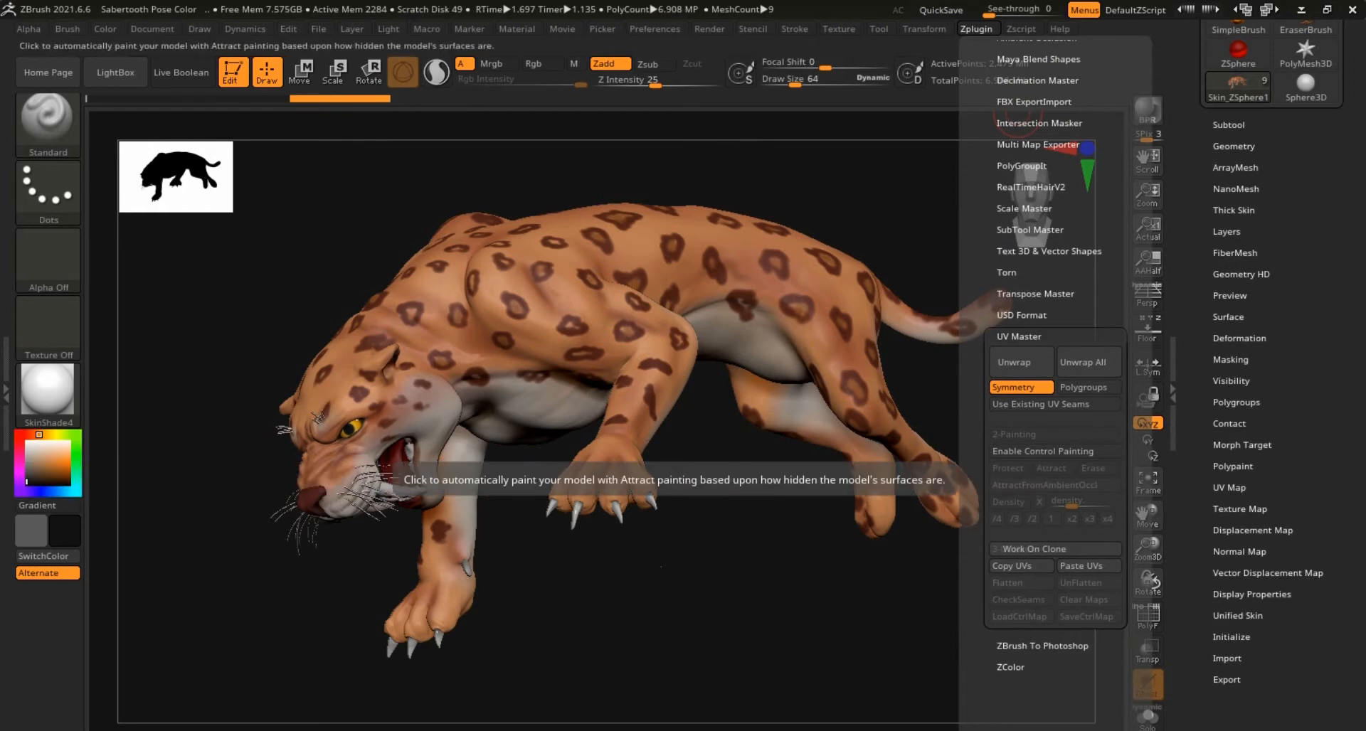
{"action": "left_click", "coordinate": [1019, 336]}
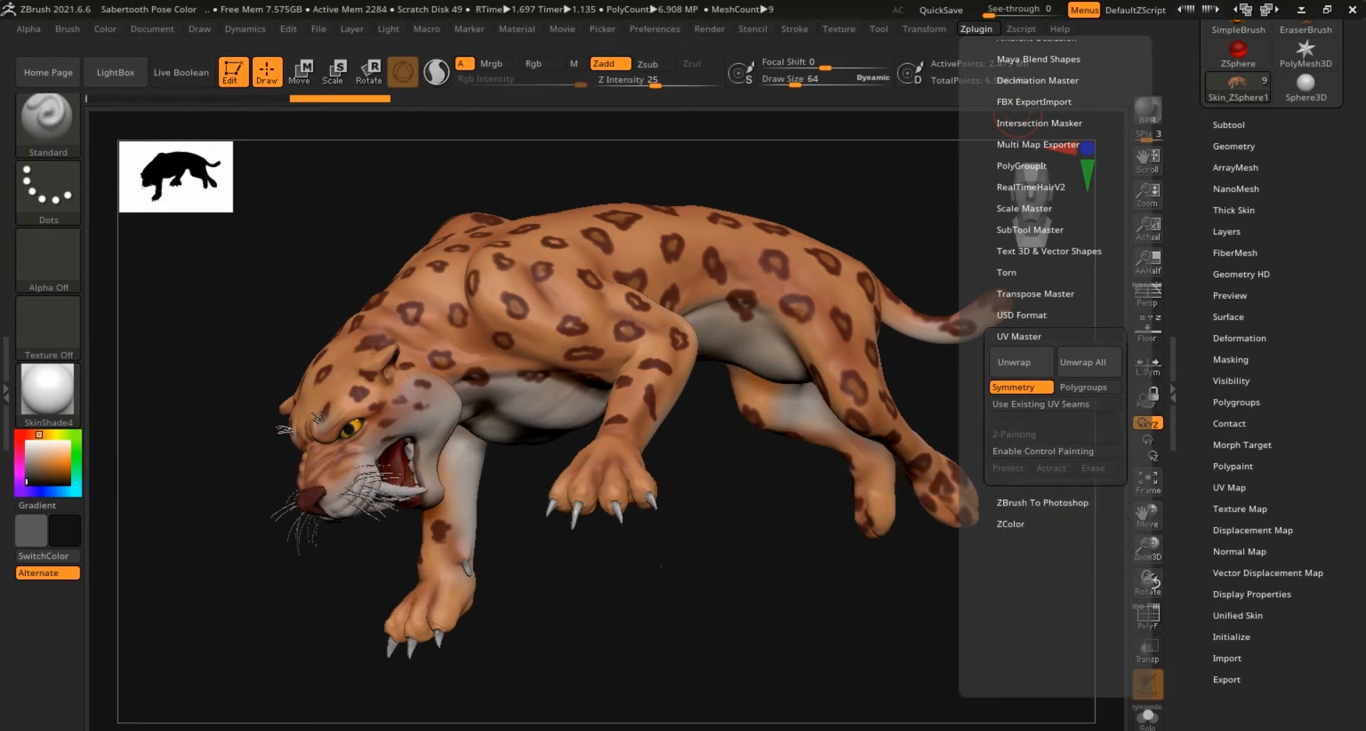
Look over the model's subtool list.
{"action": "left_click_drag", "start_coordinate": [1191, 245], "coordinate": [1191, 202]}
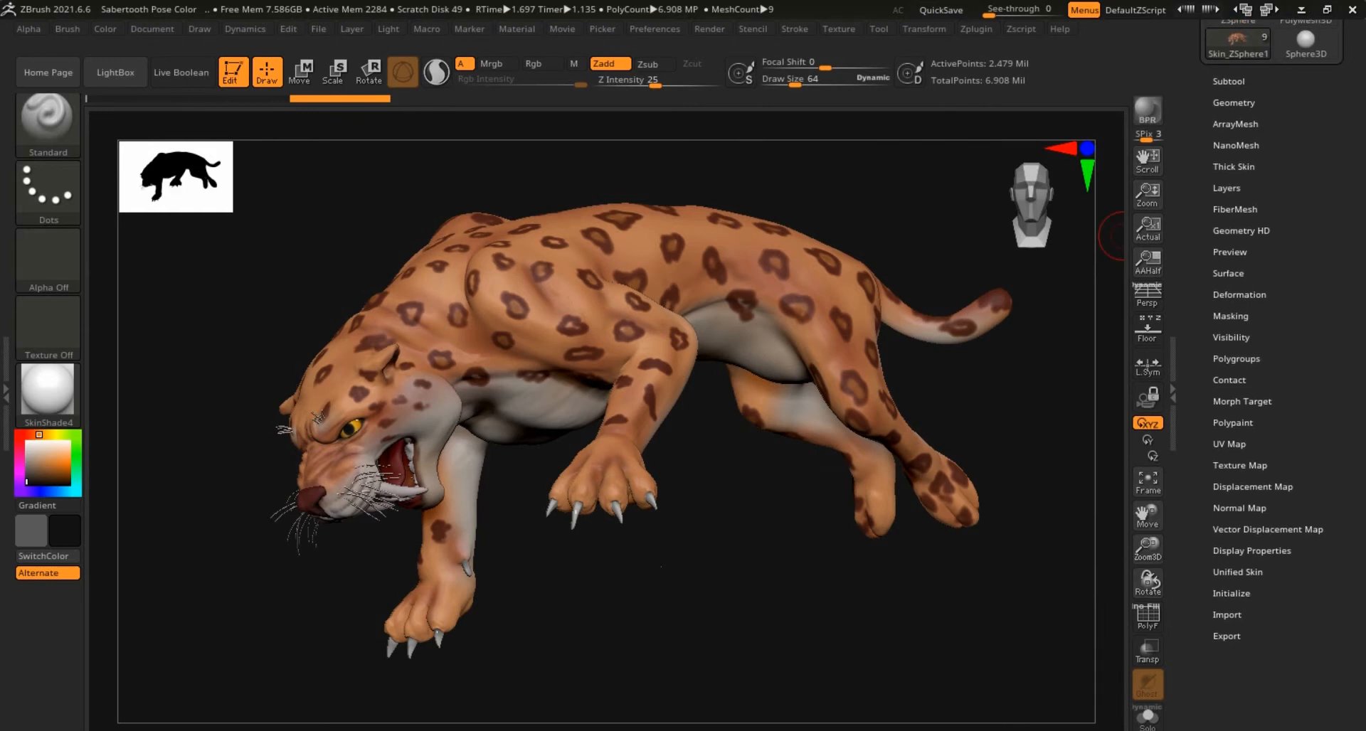
{"action": "left_click_drag", "start_coordinate": [1191, 292], "coordinate": [1192, 264]}
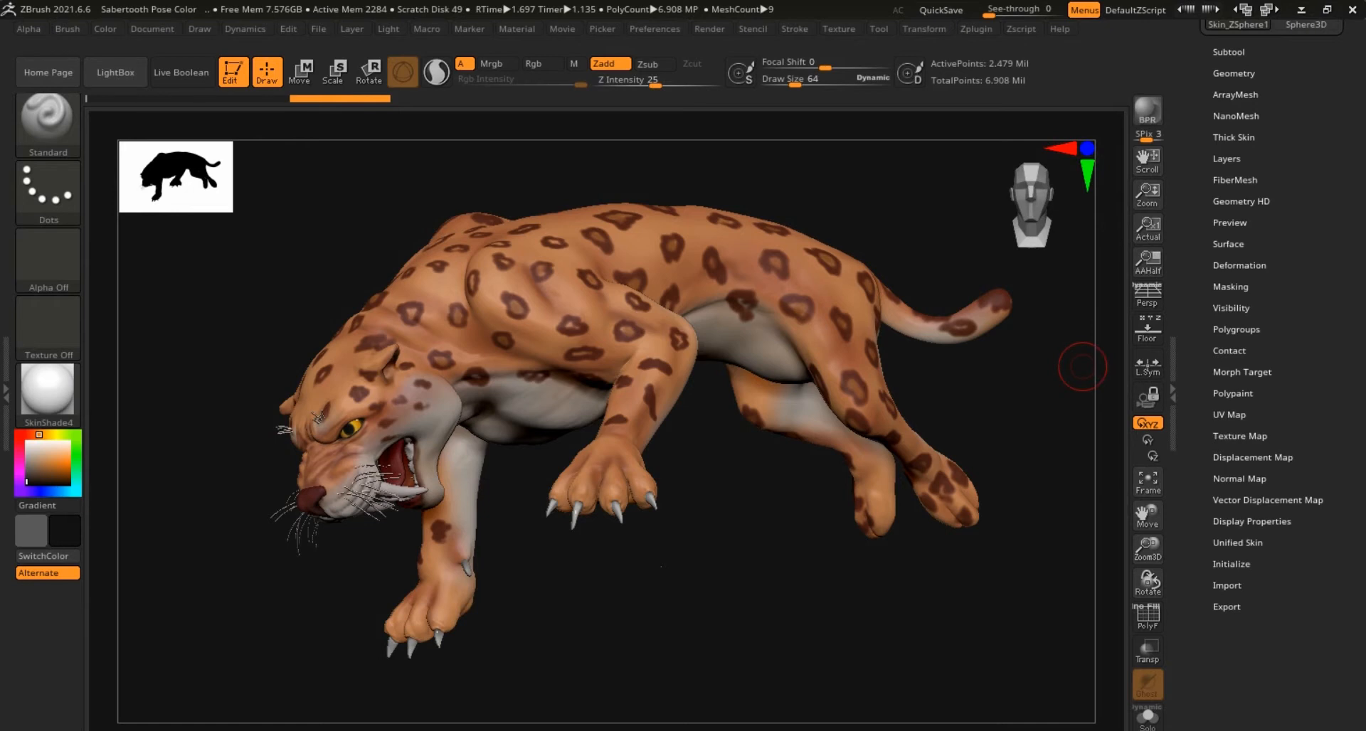
{"action": "left_click_drag", "start_coordinate": [1191, 367], "coordinate": [1191, 545]}
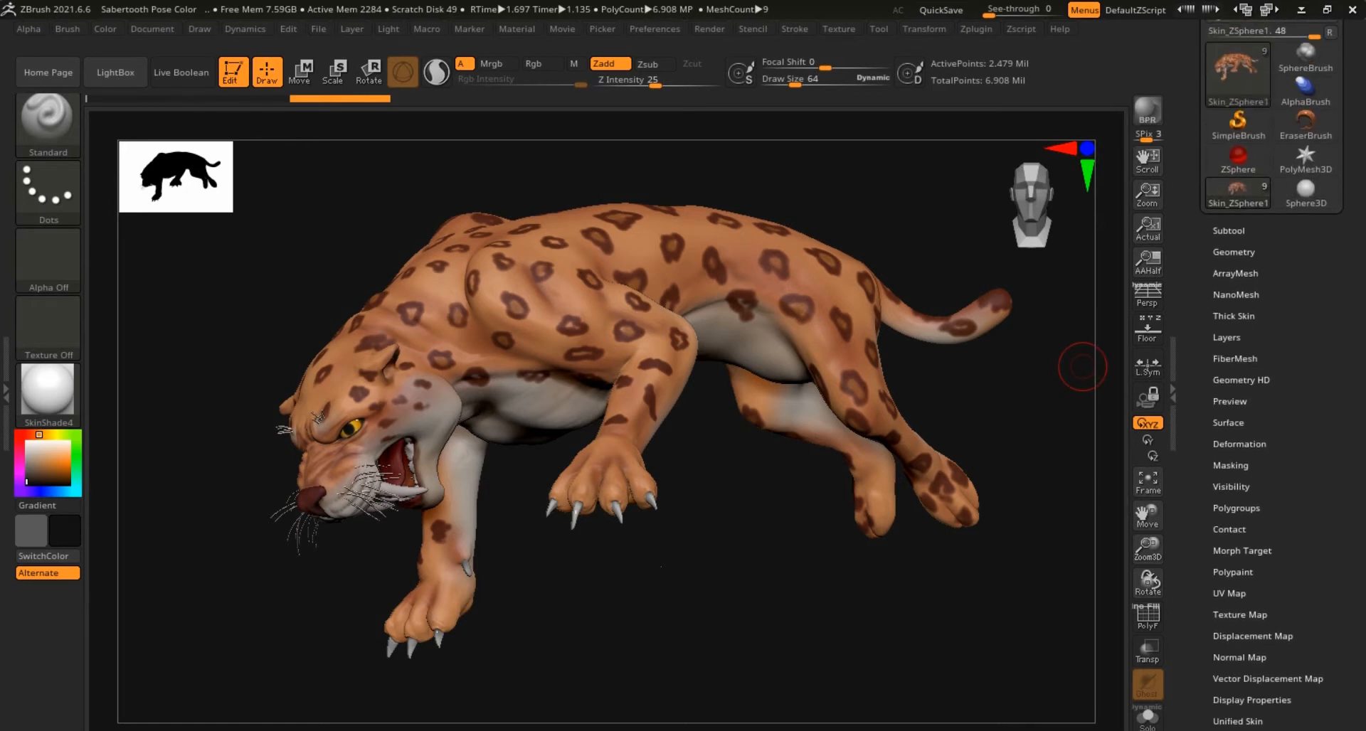
{"action": "left_click", "coordinate": [1228, 230]}
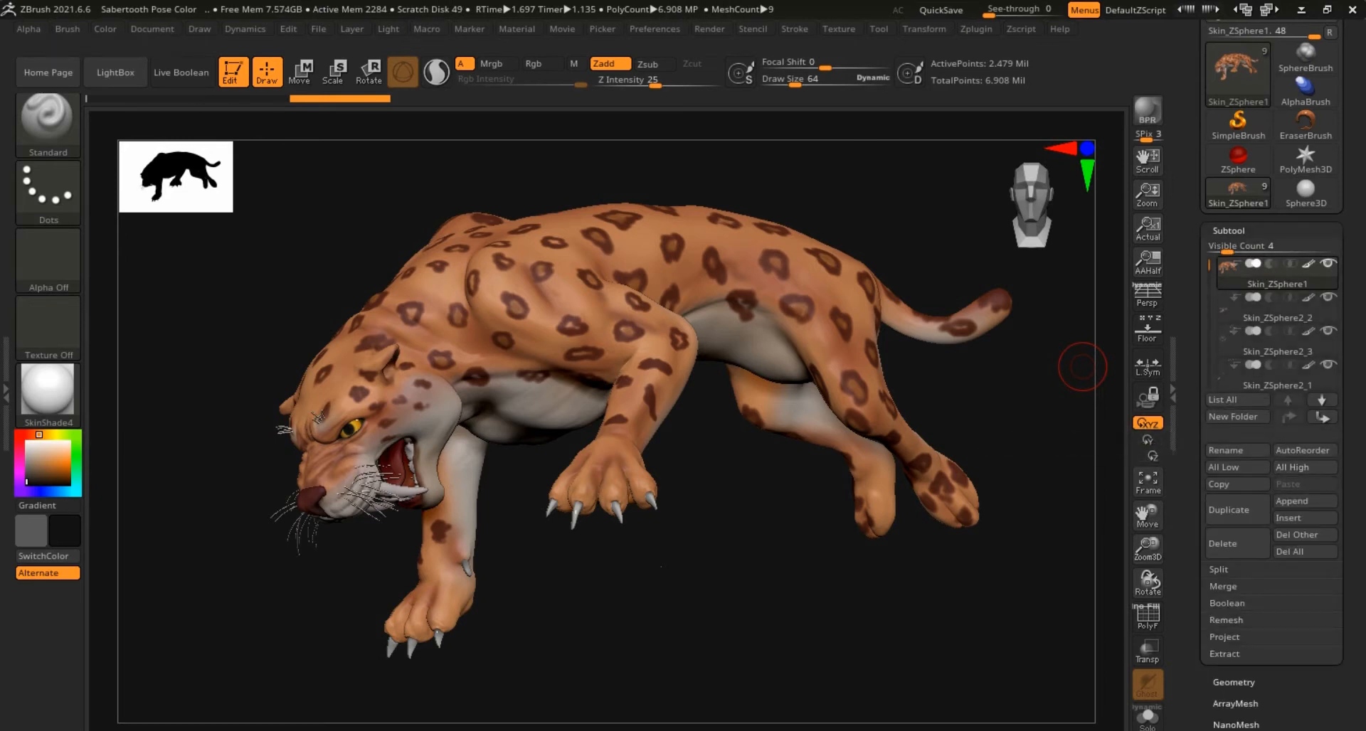
{"action": "left_click", "coordinate": [1228, 230]}
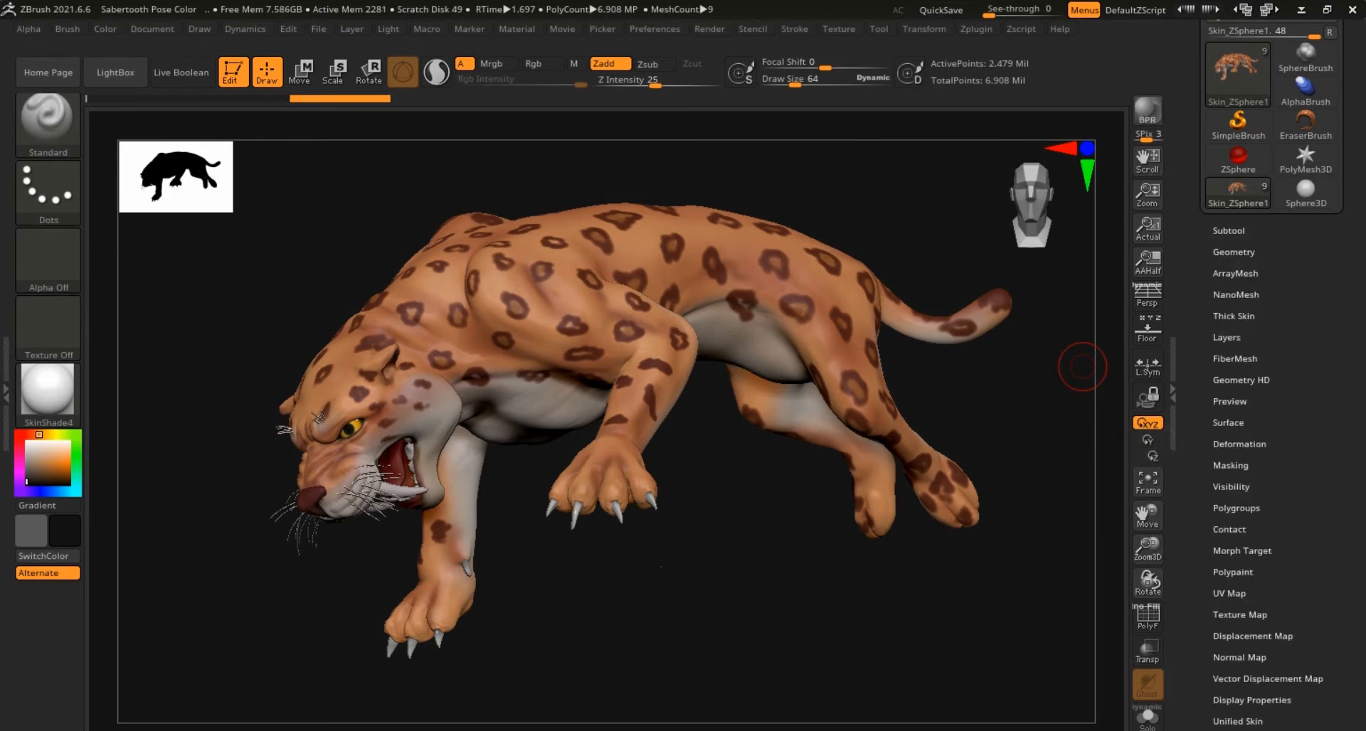
Create a new texture map from polypaint for the body subtool Skin_ZSphere1.
{"action": "left_click_drag", "start_coordinate": [1329, 455], "coordinate": [1329, 242]}
{"action": "left_click", "coordinate": [1239, 400]}
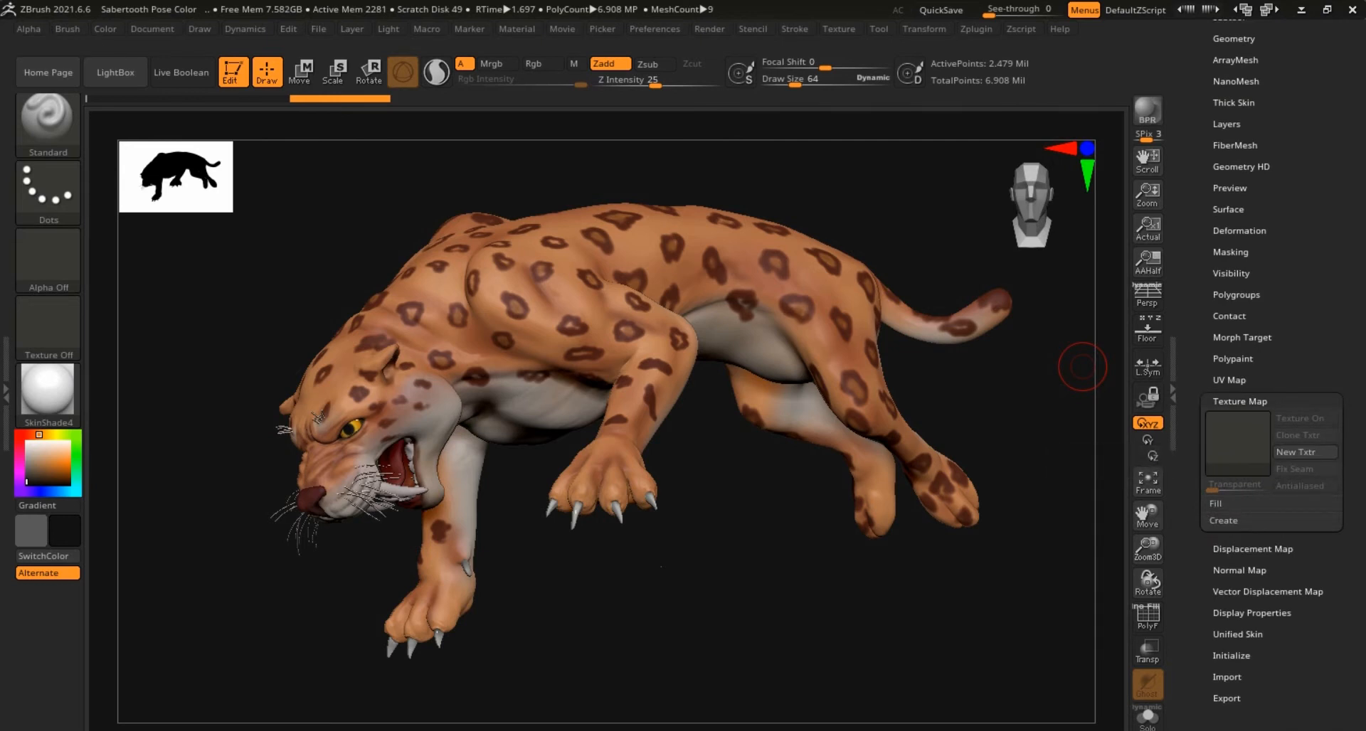
{"action": "left_click", "coordinate": [1223, 521]}
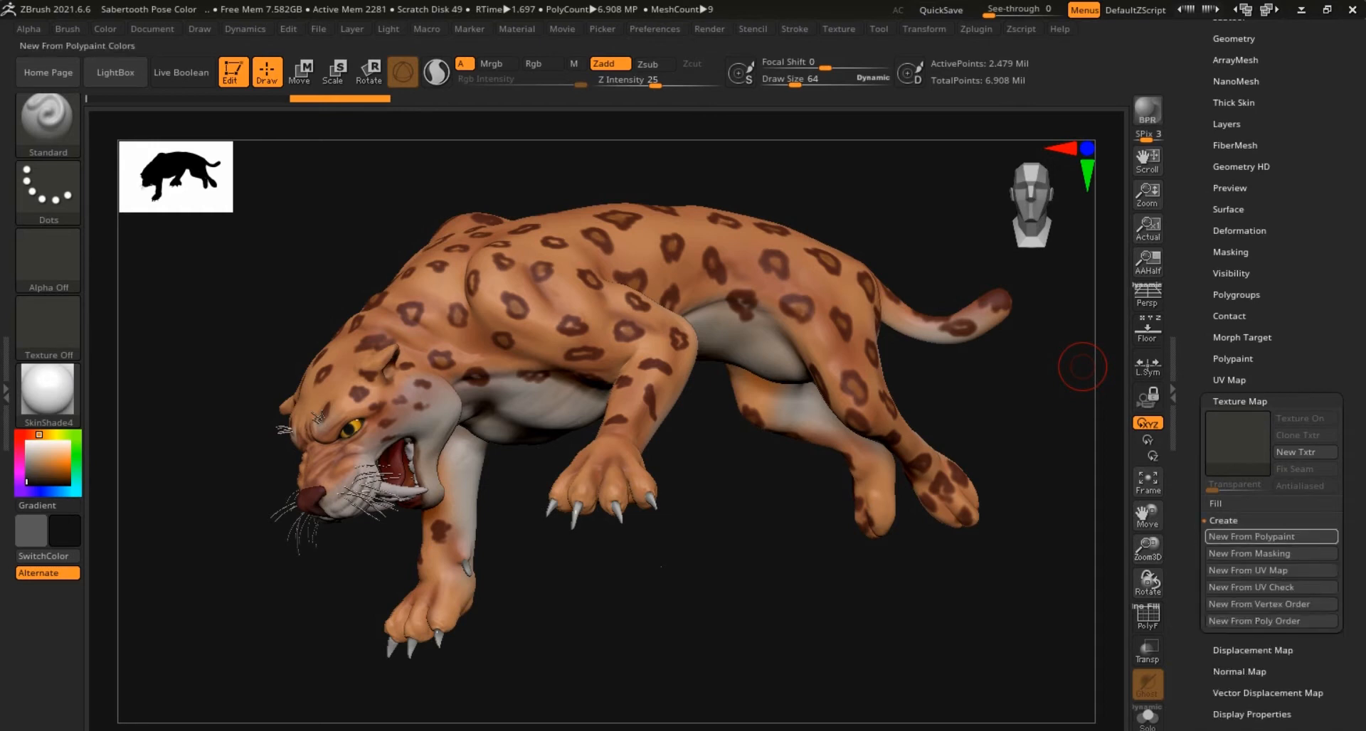
{"action": "left_click", "coordinate": [1252, 537]}
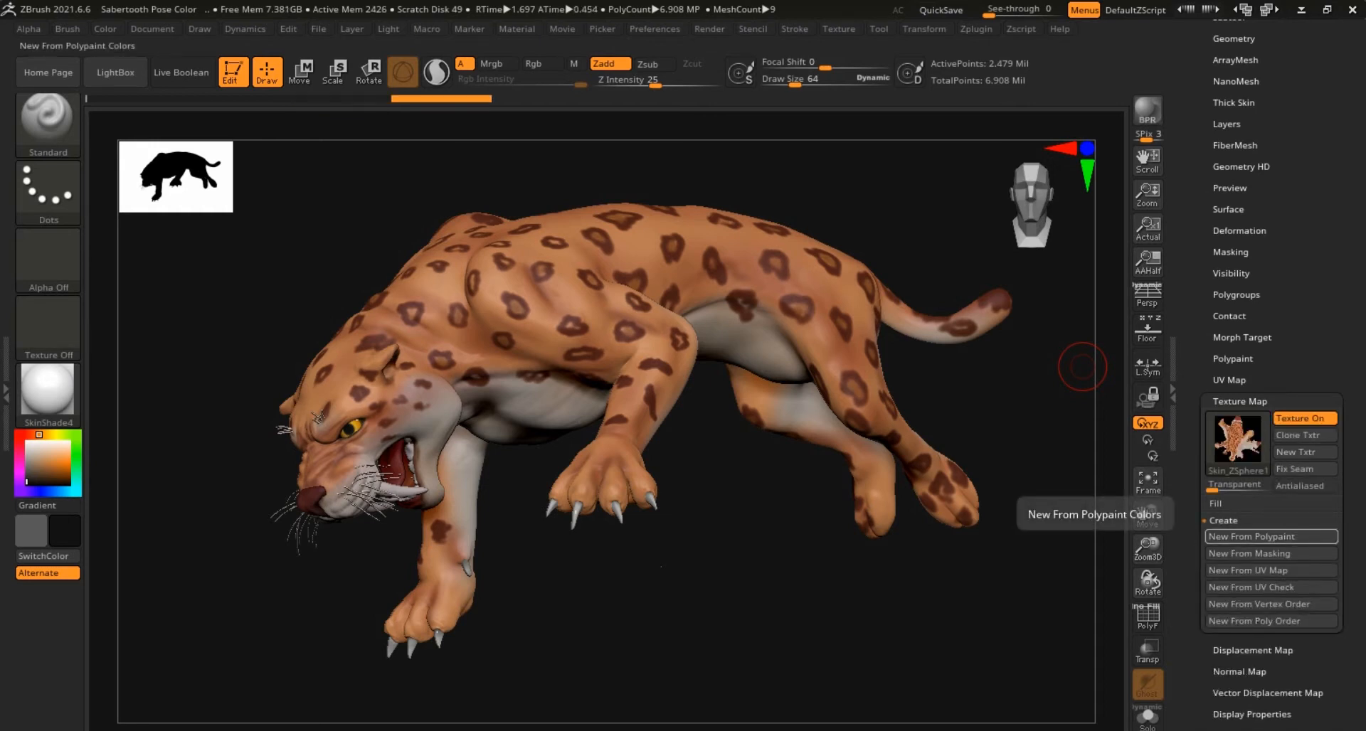
Create texture maps from polypaint for the subtools Skin_ZSphere2_2, Skin_ZSphere2_3, Skin_ZSphere2_1 and Skin_ZSphere2.
{"action": "key", "text": "Down"}
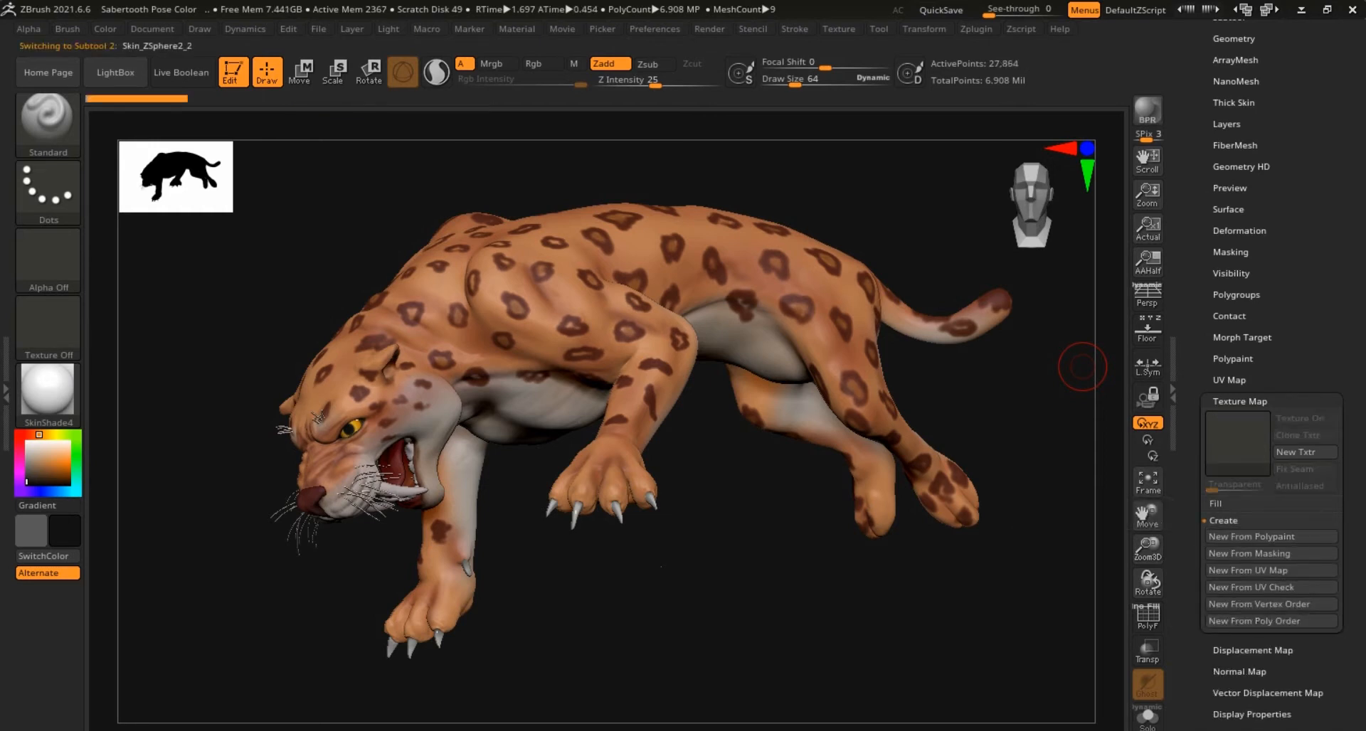
{"action": "left_click", "coordinate": [1252, 536]}
{"action": "key", "text": "Down"}
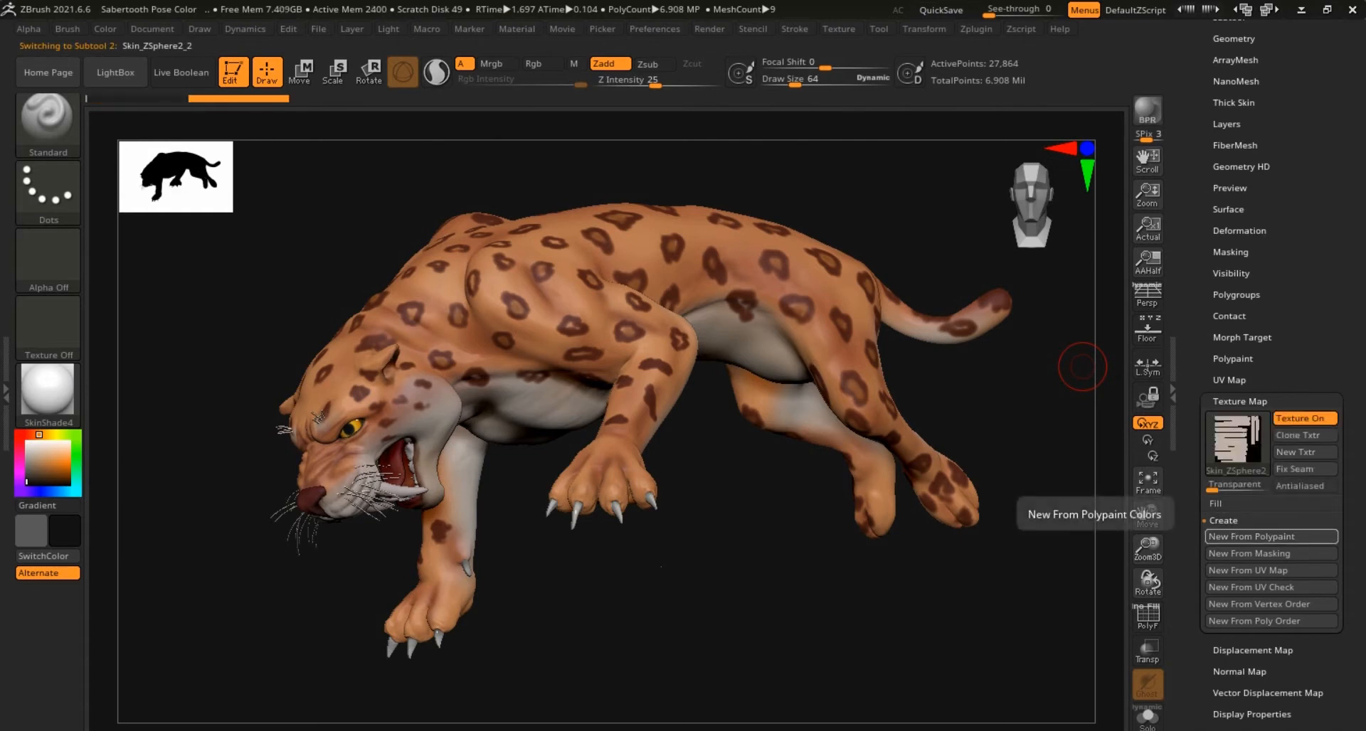
{"action": "left_click", "coordinate": [1252, 536]}
{"action": "key", "text": "Down"}
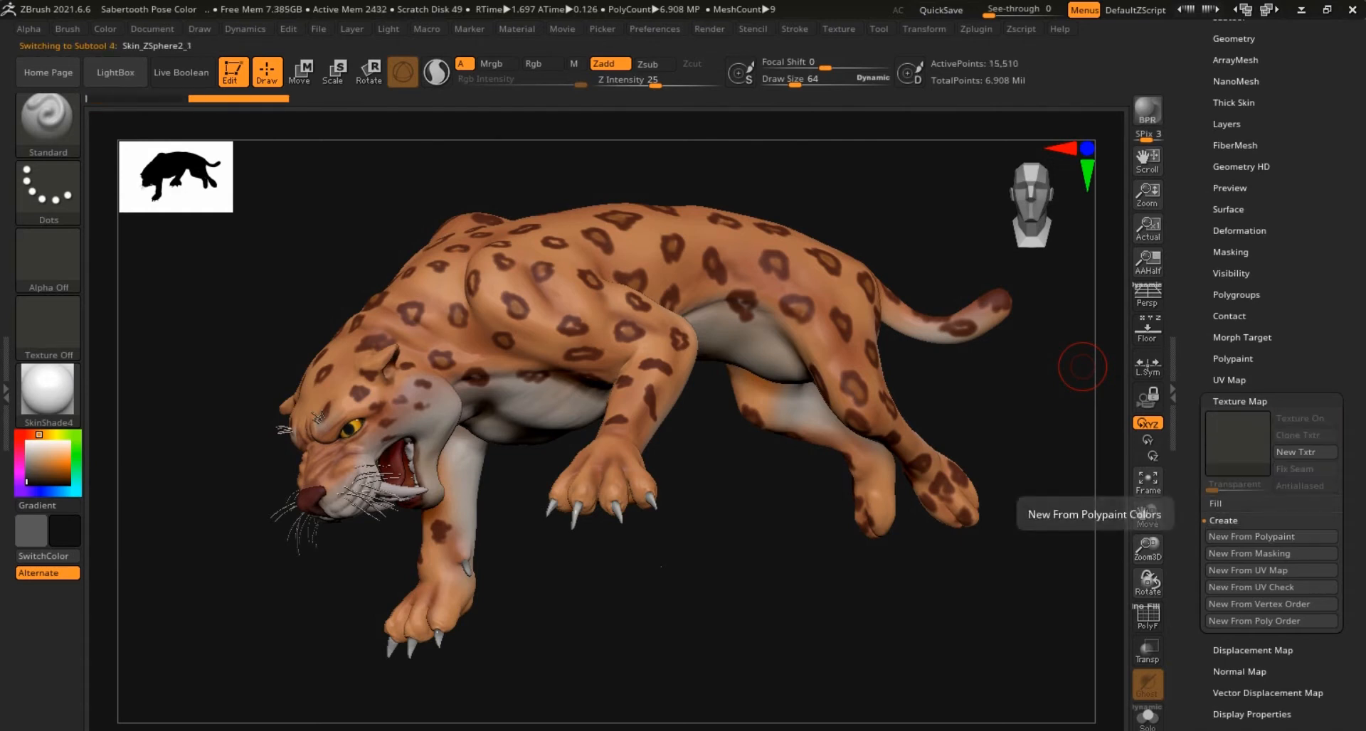
{"action": "left_click", "coordinate": [1252, 537]}
{"action": "key", "text": "Down"}
{"action": "left_click", "coordinate": [1252, 536]}
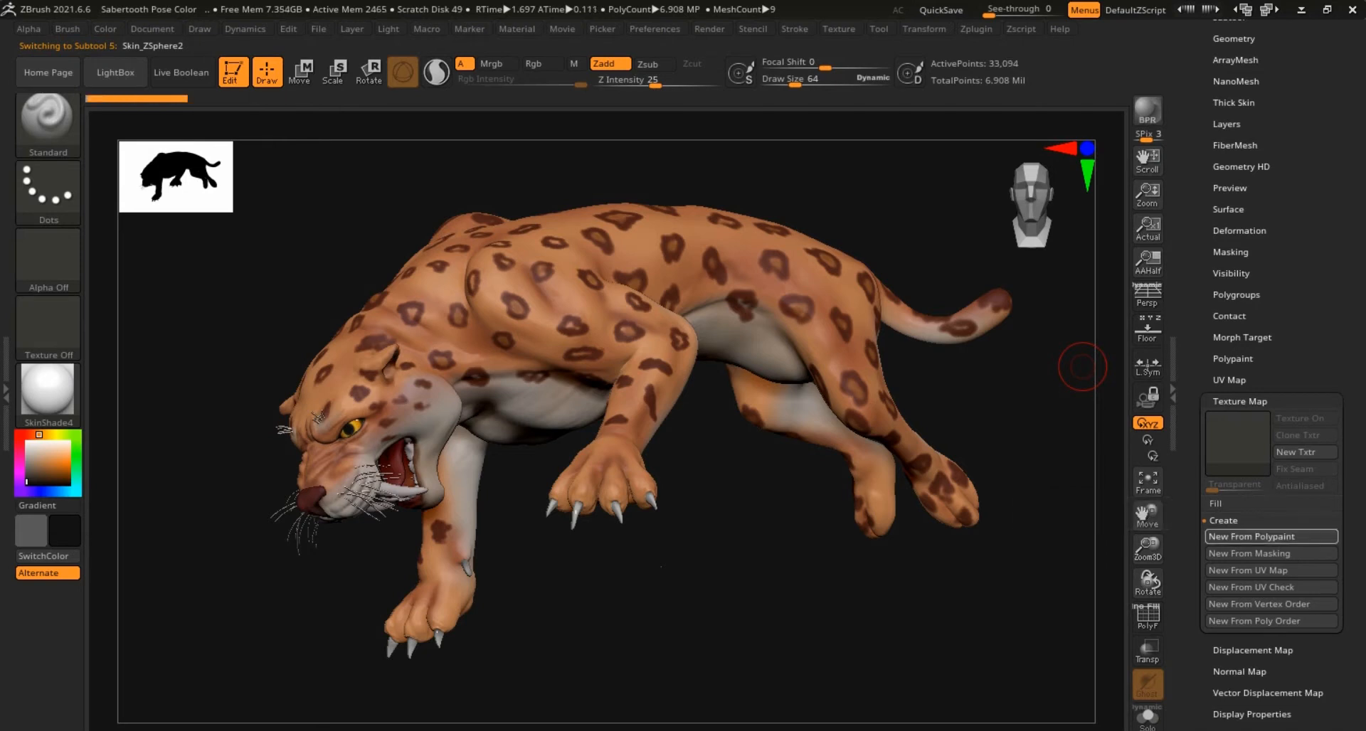
Create texture maps from polypaint for PM3D_Sphere3D_2, PM3D_Ring3D1, PM3D_Ring3D2 and PM3D_Sphere3D1, and return to the body subtool Skin_ZSphere1.
{"action": "key", "text": "Down"}
{"action": "left_click", "coordinate": [1252, 536]}
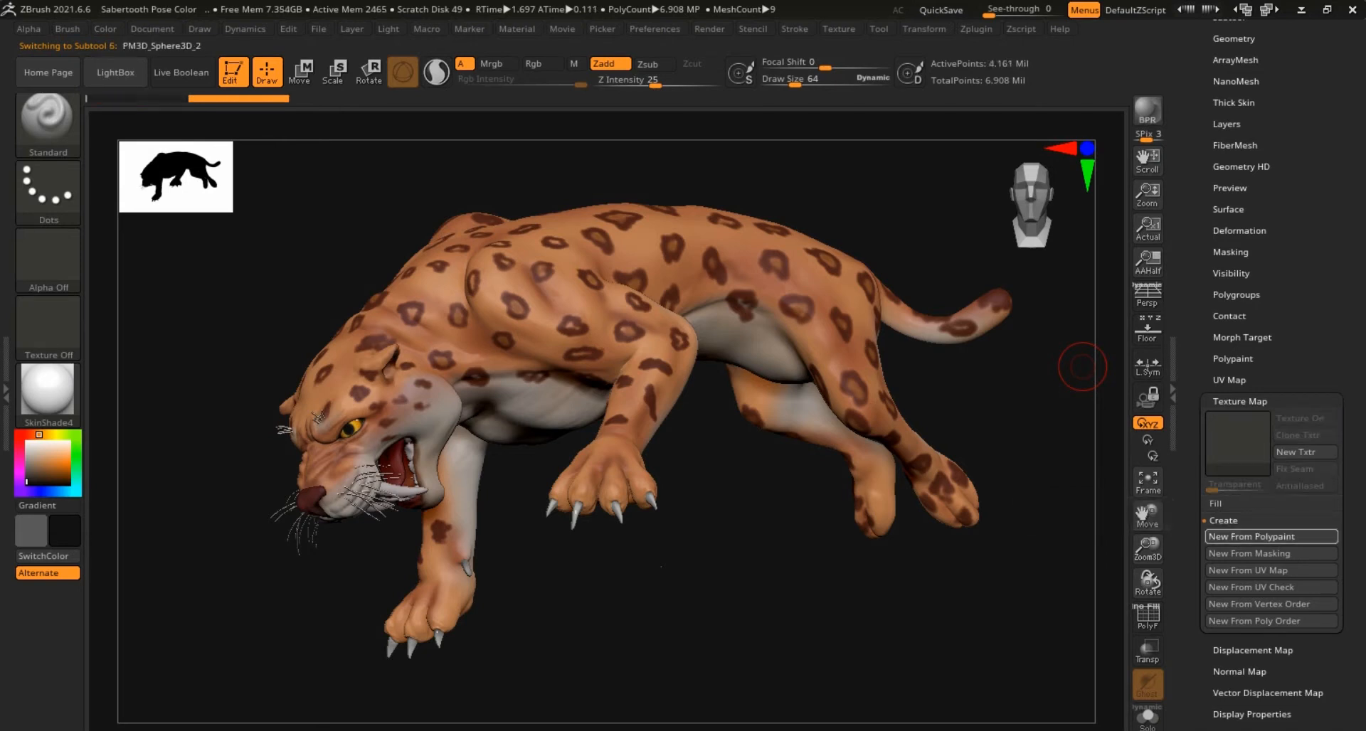
{"action": "key", "text": "Down"}
{"action": "left_click", "coordinate": [1252, 536]}
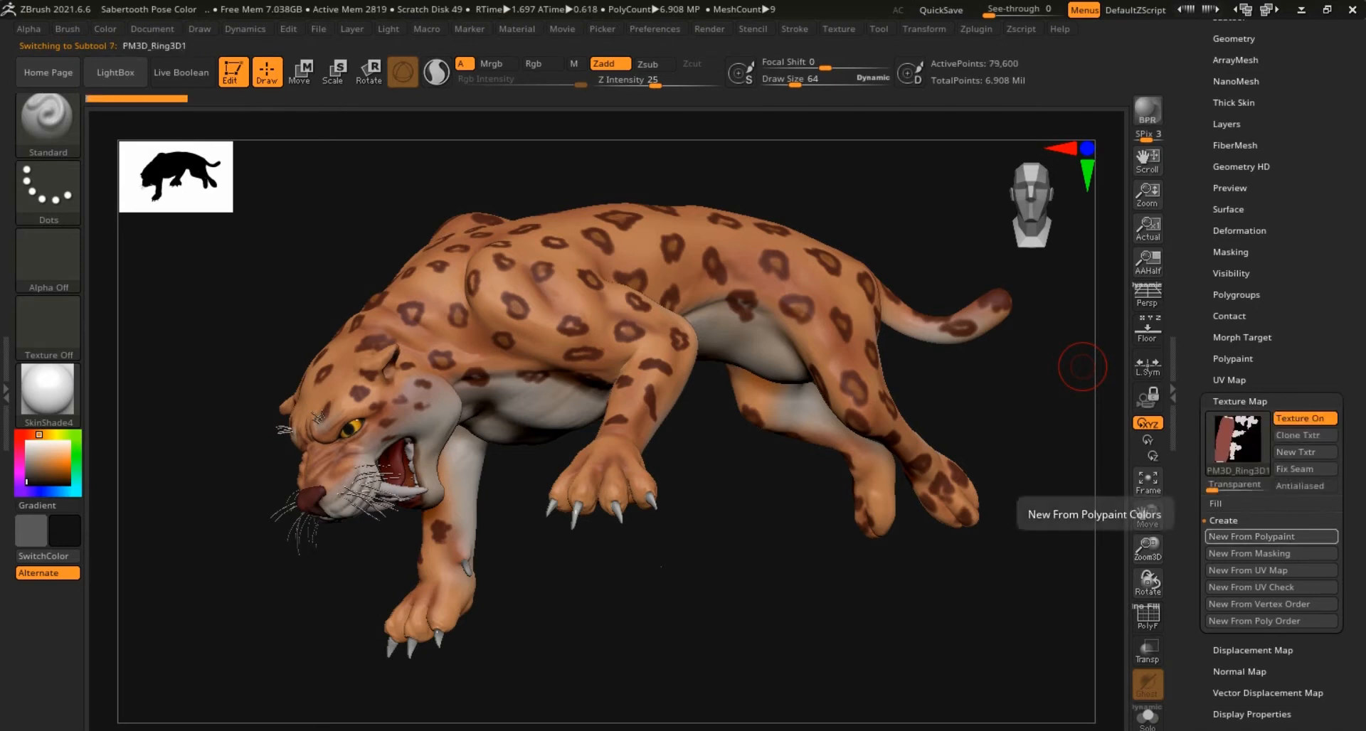
{"action": "key", "text": "Down"}
{"action": "left_click", "coordinate": [1252, 536]}
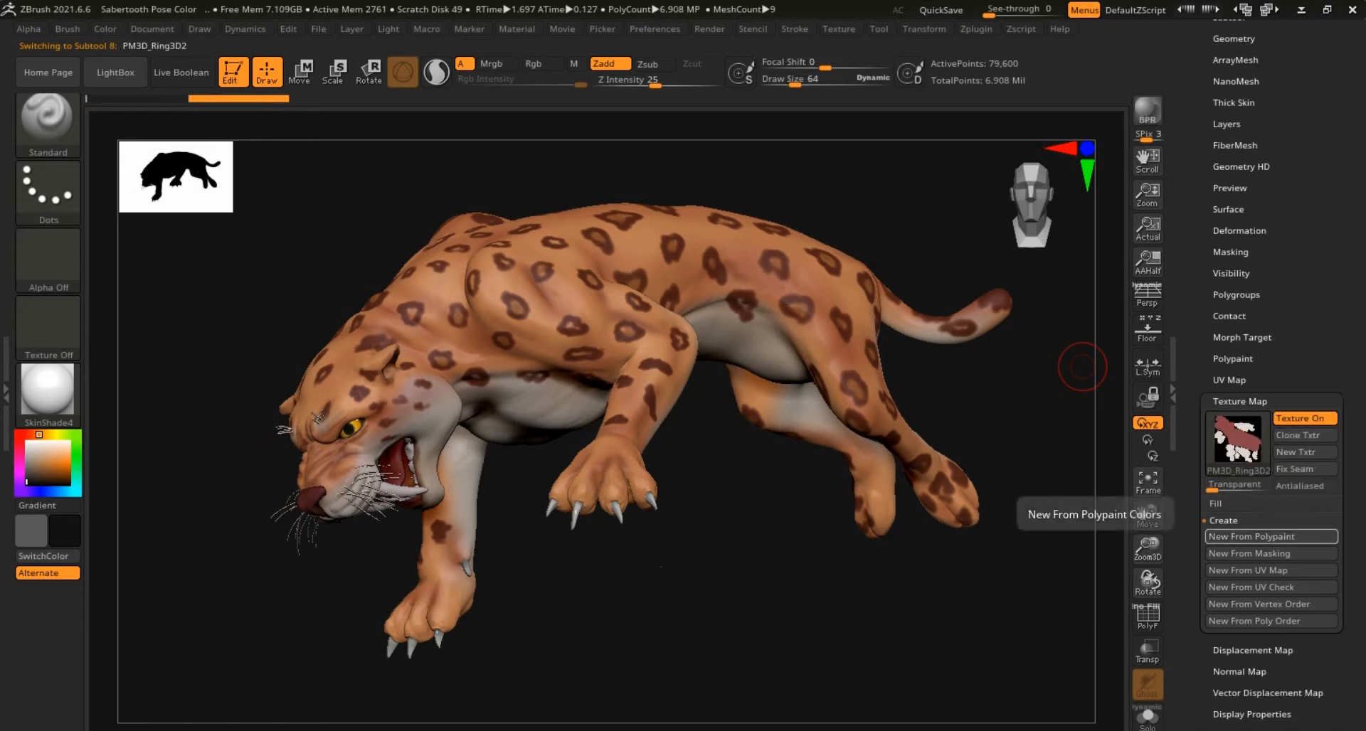
{"action": "key", "text": "Down"}
{"action": "left_click", "coordinate": [1252, 536]}
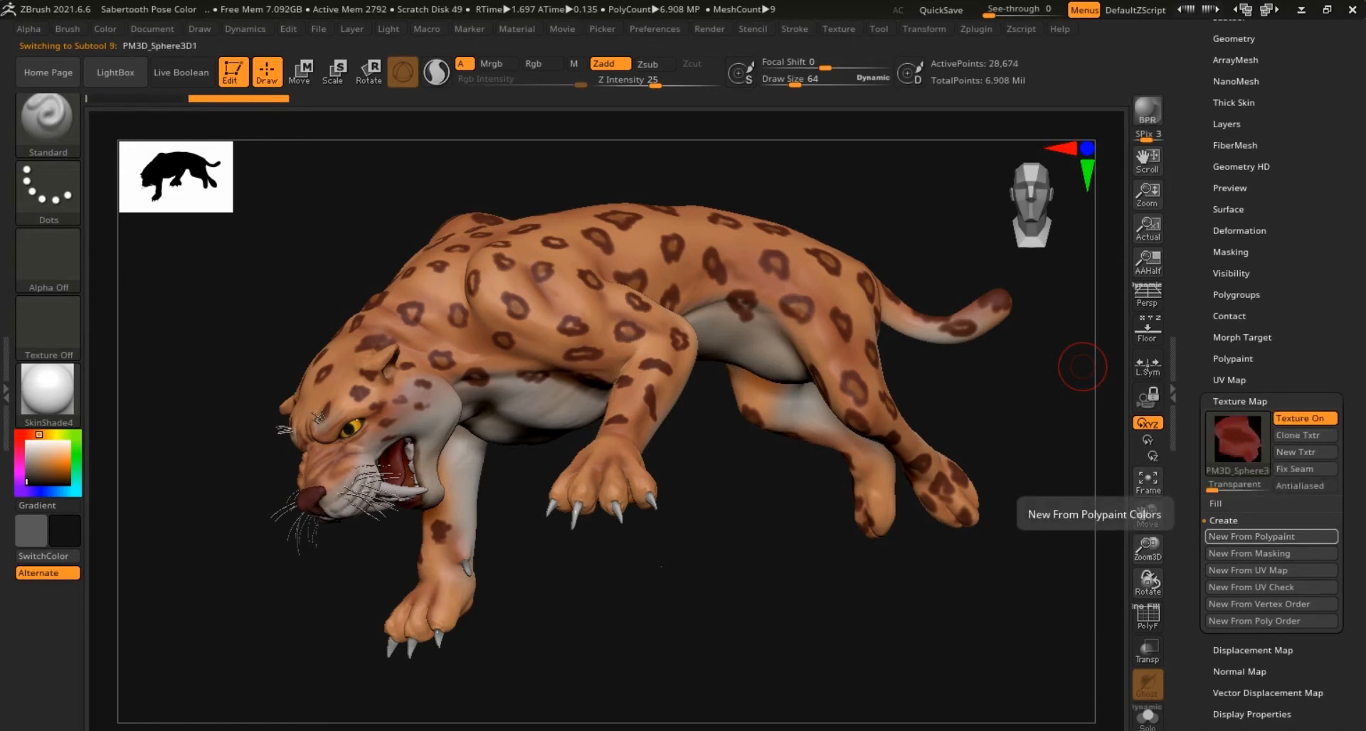
{"action": "key", "text": "Down"}
{"action": "left_click", "coordinate": [1252, 536]}
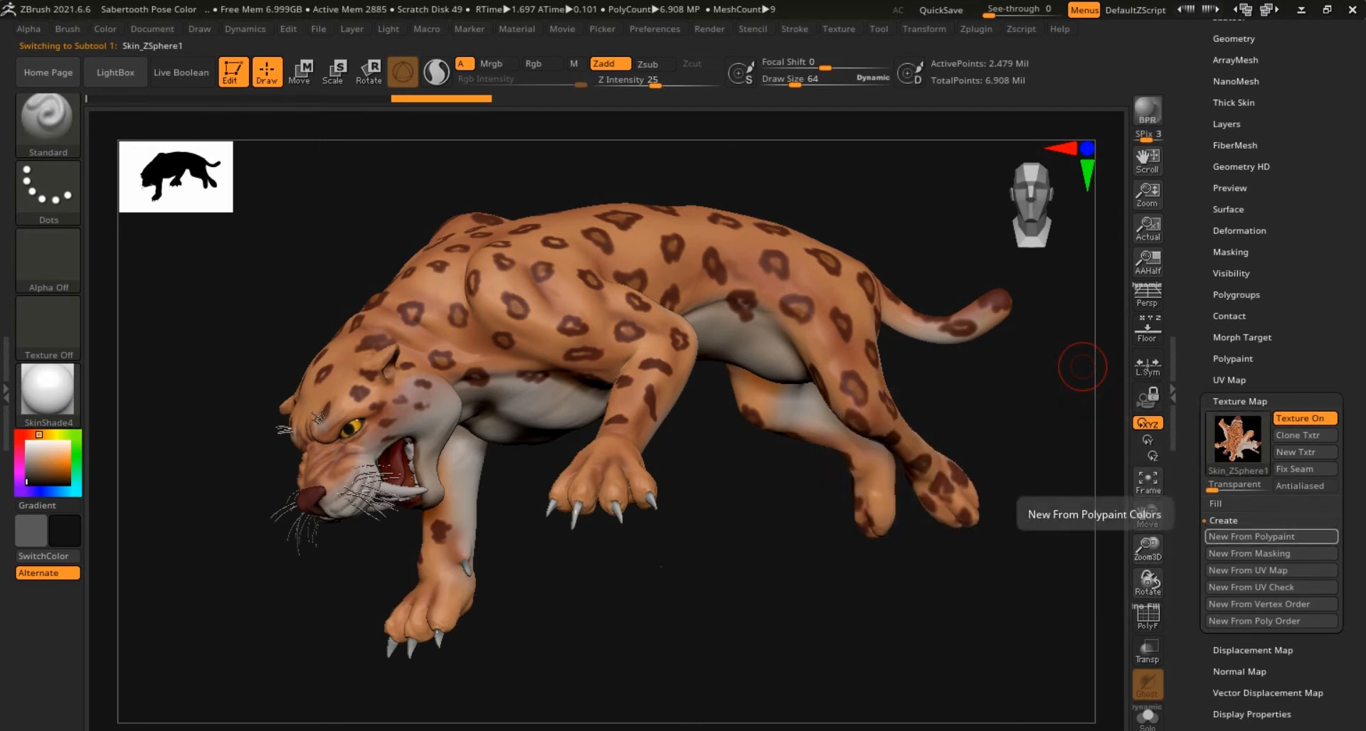
{"action": "left_click", "coordinate": [1239, 402]}
{"action": "left_click_drag", "start_coordinate": [1332, 271], "coordinate": [1332, 626]}
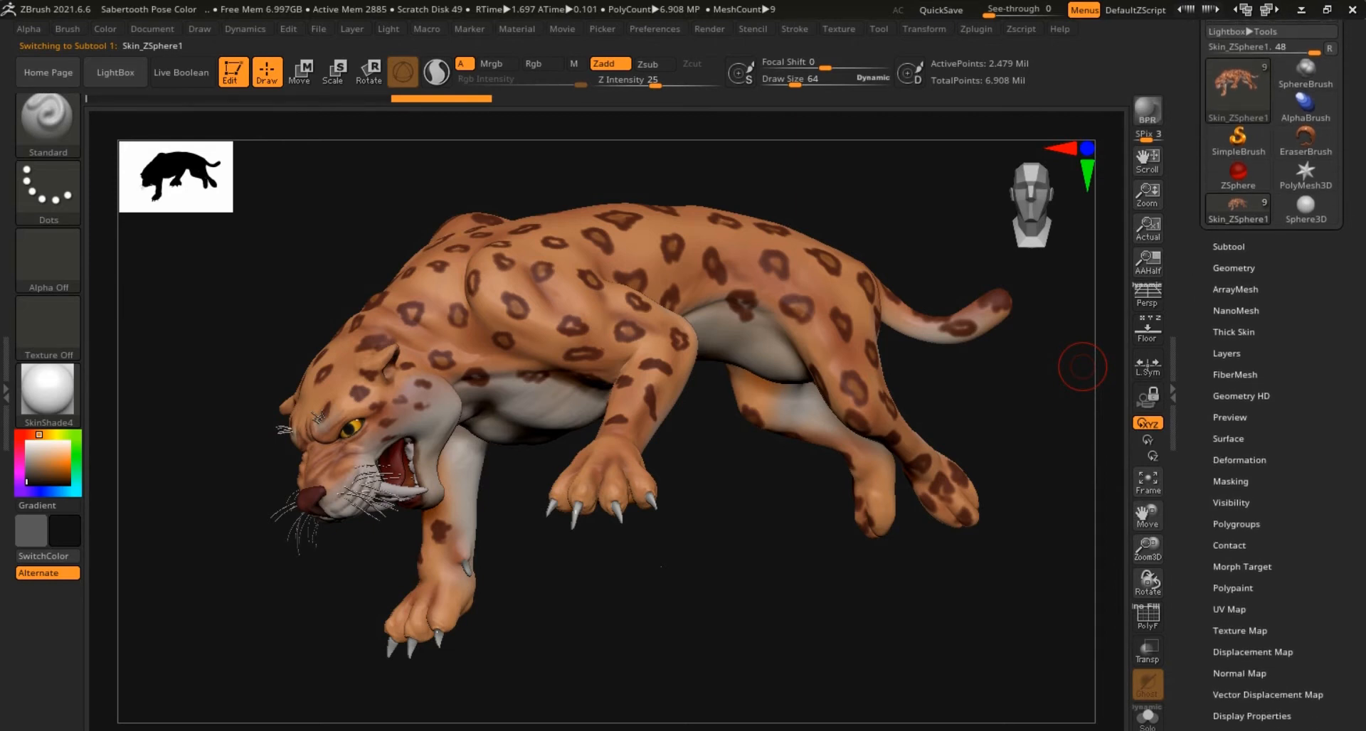
{"action": "left_click", "coordinate": [1231, 629]}
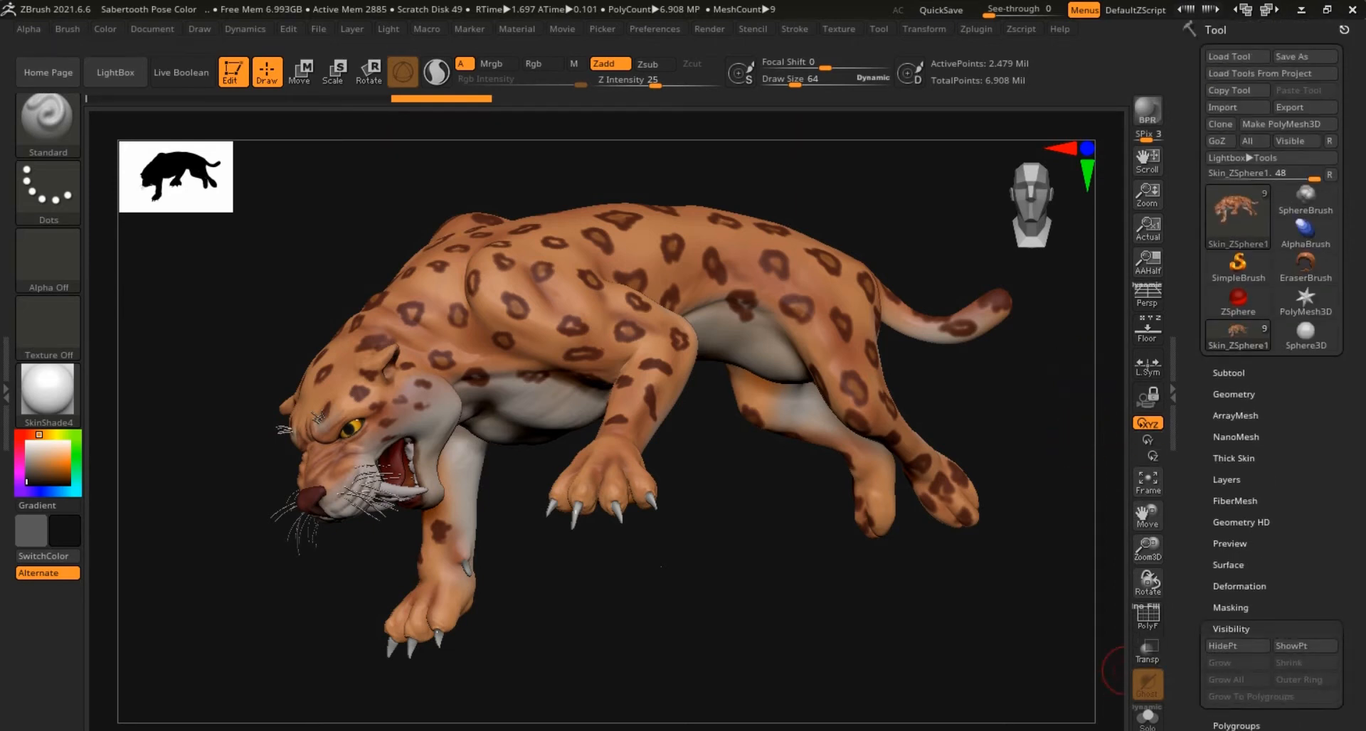
{"action": "left_click", "coordinate": [1229, 372]}
{"action": "left_click", "coordinate": [1229, 373]}
{"action": "left_click", "coordinate": [1228, 373]}
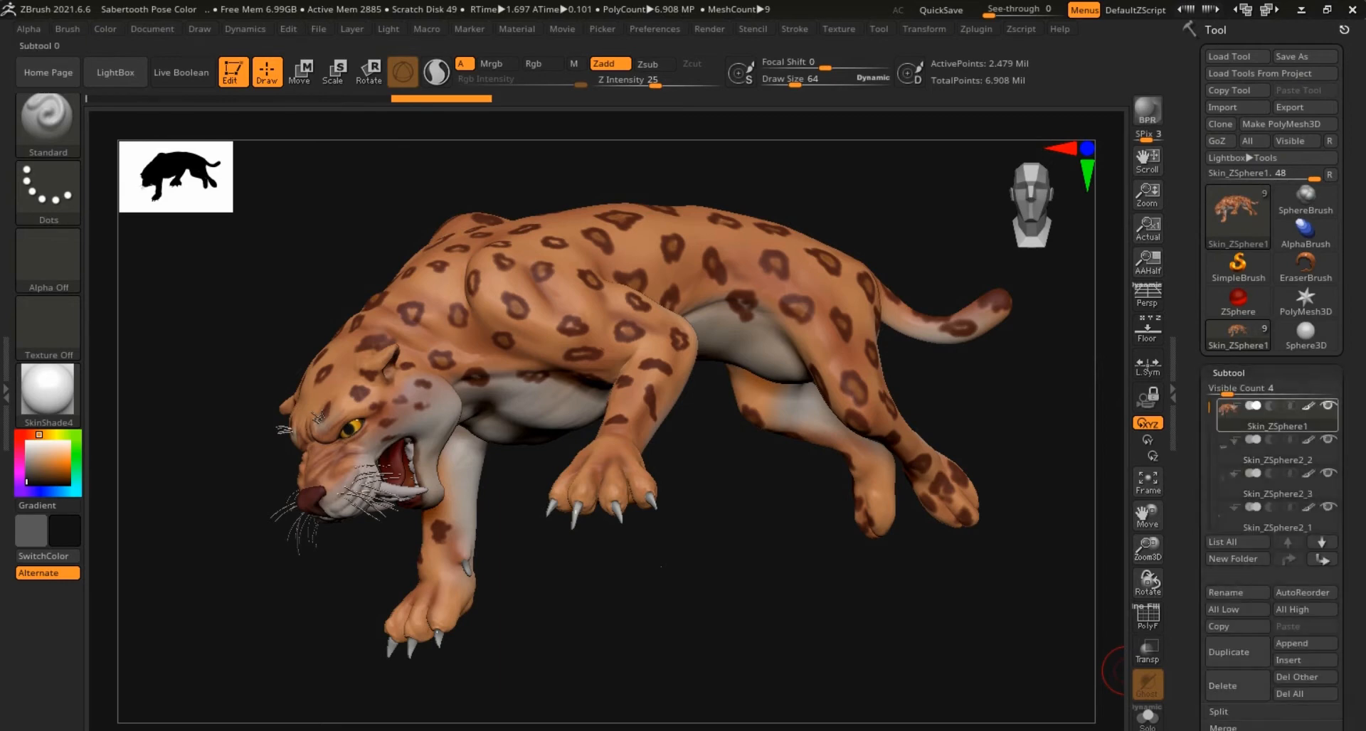
{"action": "left_click", "coordinate": [1228, 373]}
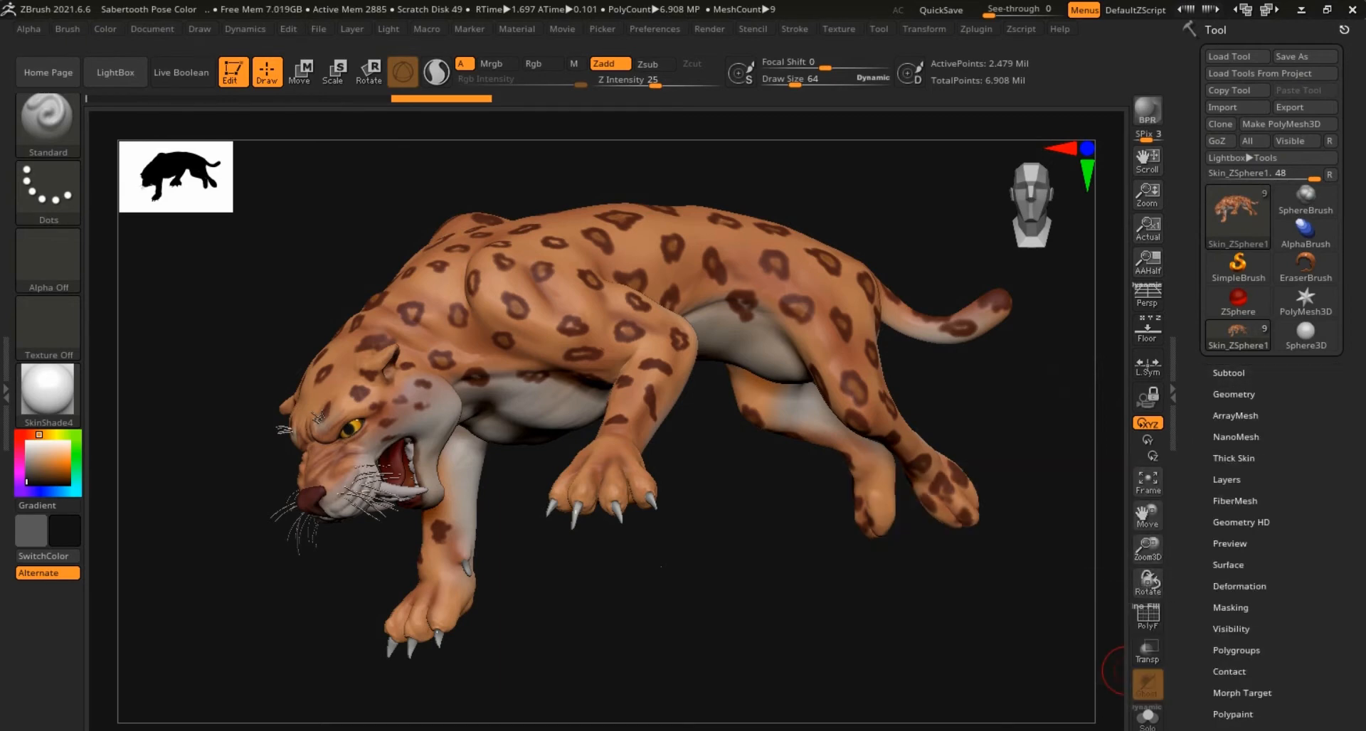
{"action": "left_click", "coordinate": [1304, 107]}
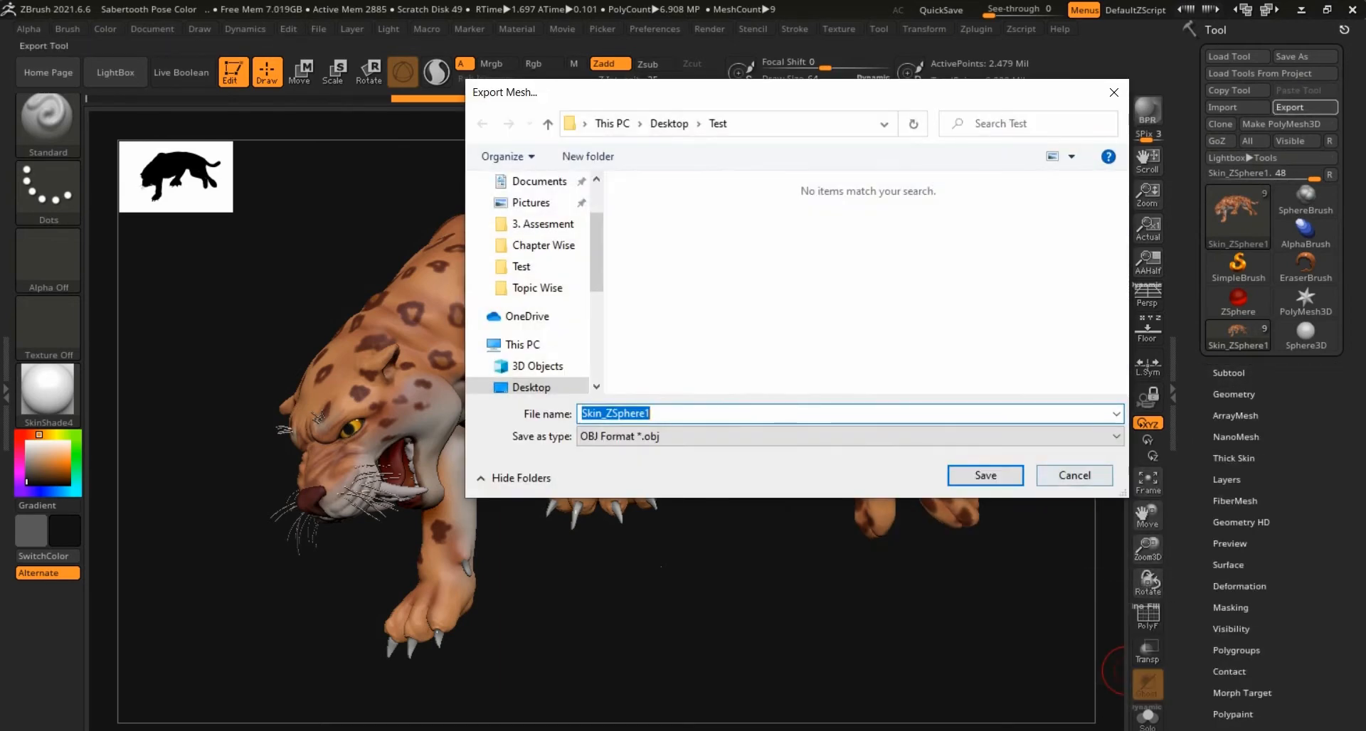
{"action": "left_click", "coordinate": [1074, 475]}
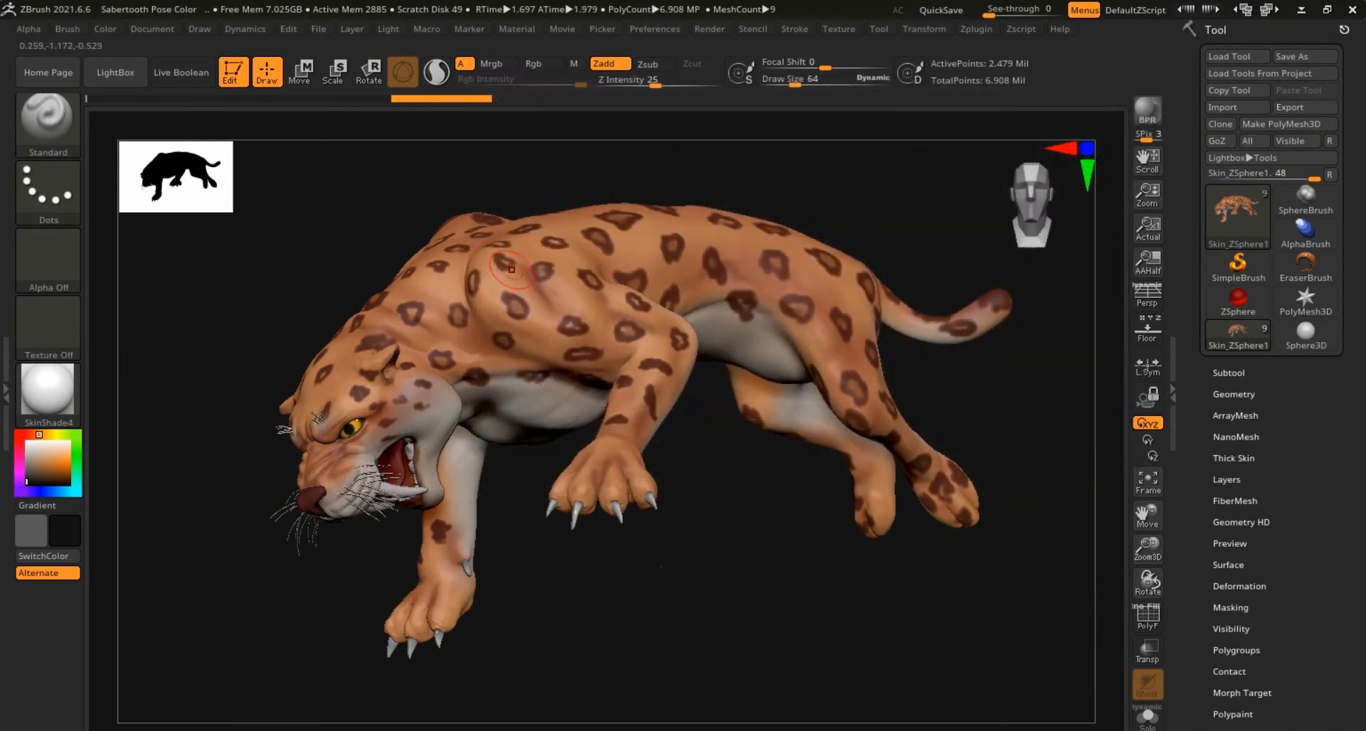
Lower the body subtool to subdivision level 1 and switch all subtools to their lowest subdivision level.
{"action": "left_click_drag", "start_coordinate": [1191, 387], "coordinate": [1191, 367]}
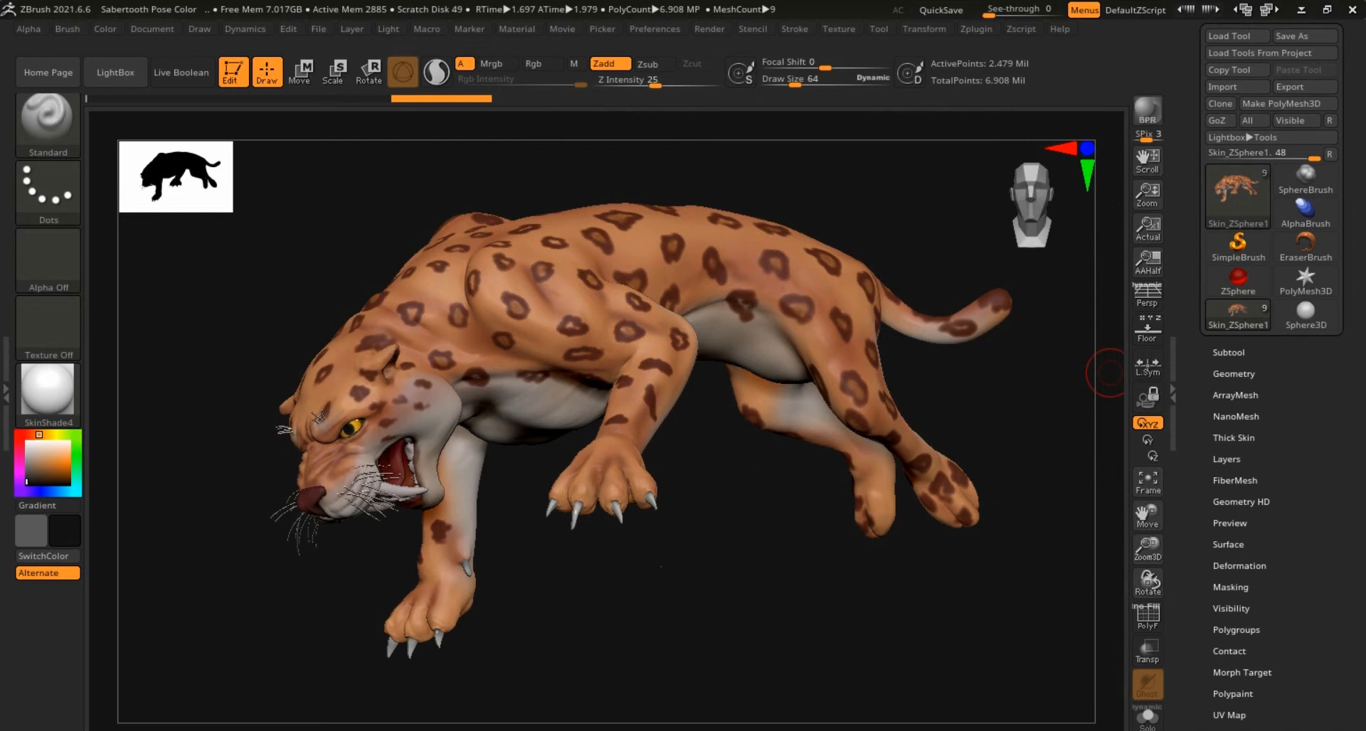
{"action": "left_click", "coordinate": [1233, 374]}
{"action": "left_click", "coordinate": [1234, 374]}
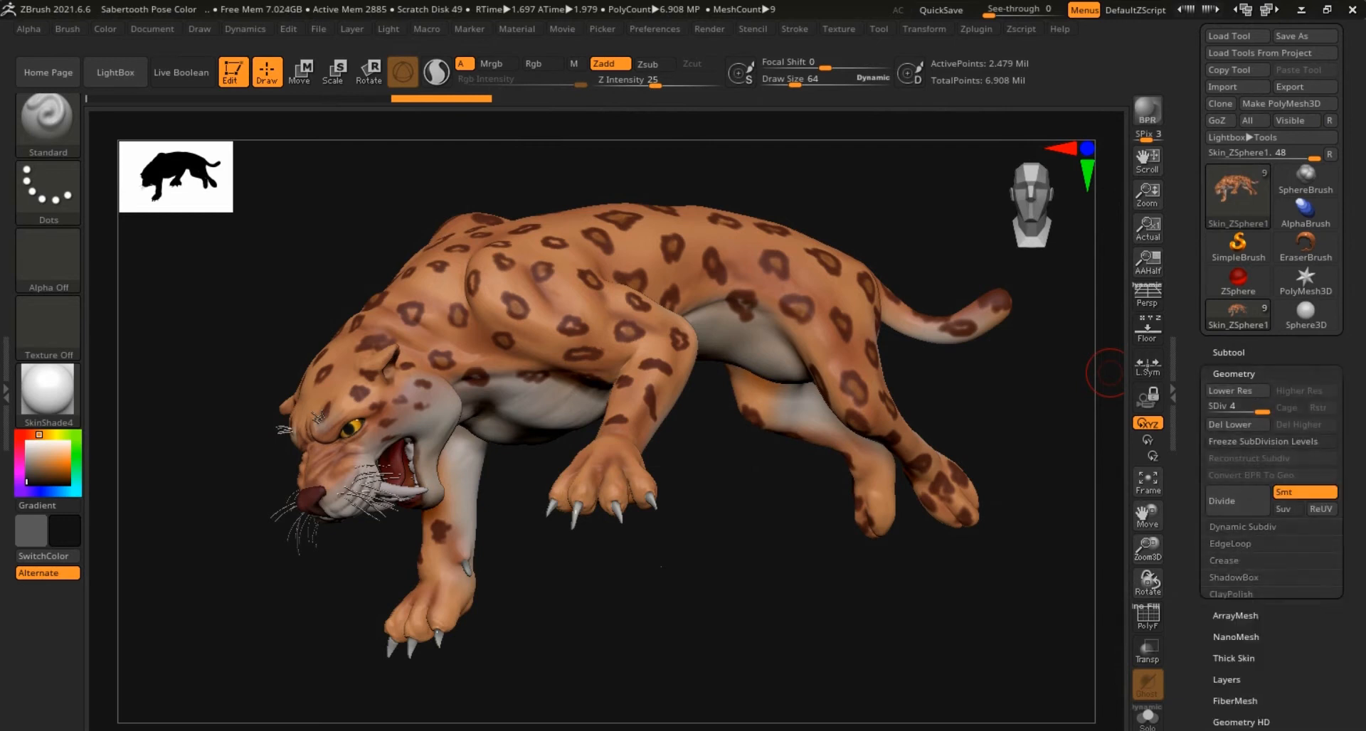
{"action": "left_click", "coordinate": [1233, 375]}
{"action": "left_click", "coordinate": [1234, 374]}
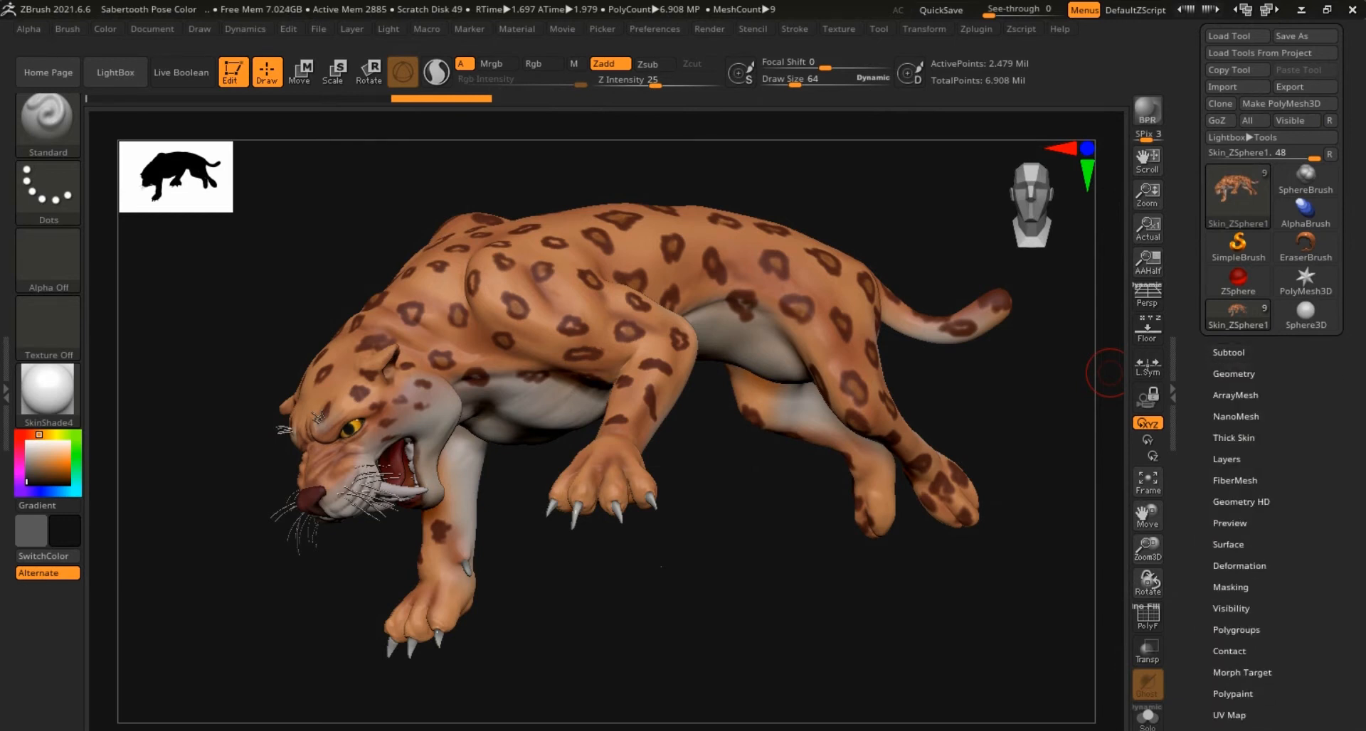
{"action": "left_click", "coordinate": [1233, 374]}
{"action": "left_click", "coordinate": [1230, 408]}
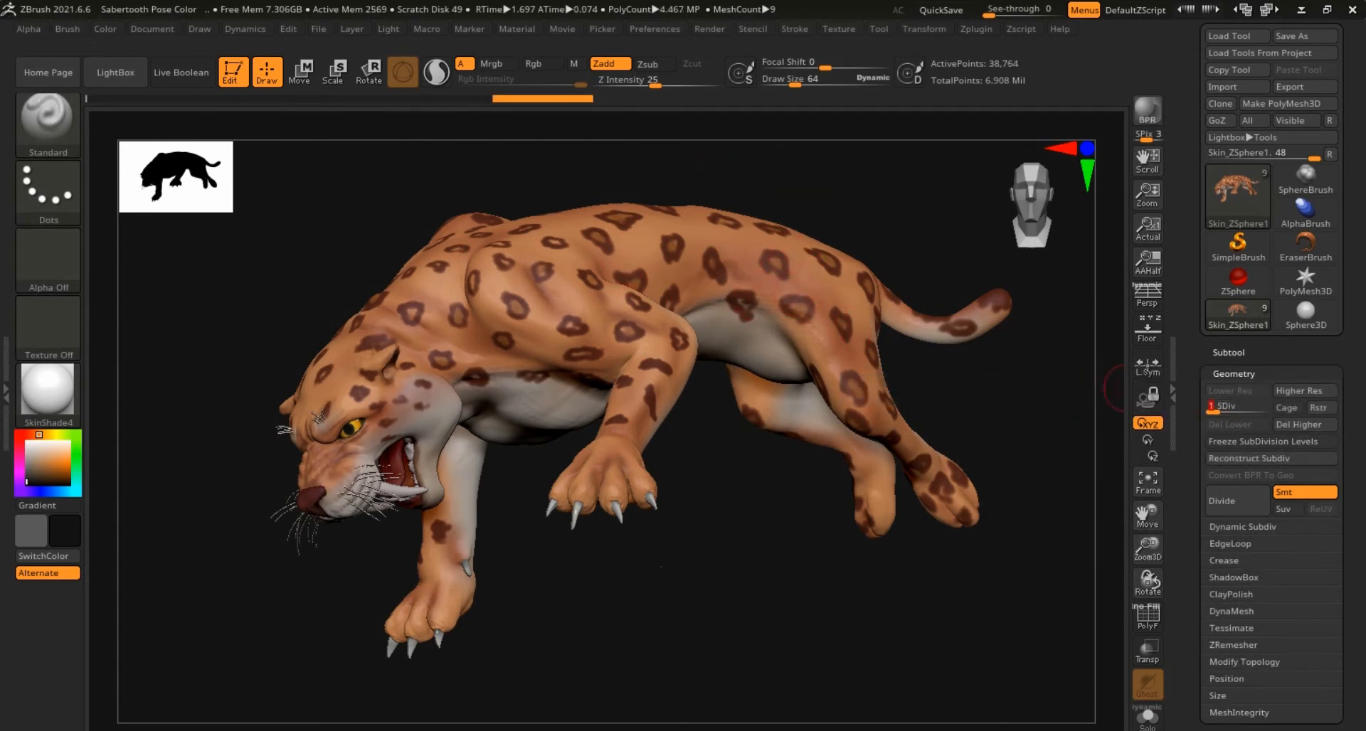
{"action": "left_click", "coordinate": [1229, 352]}
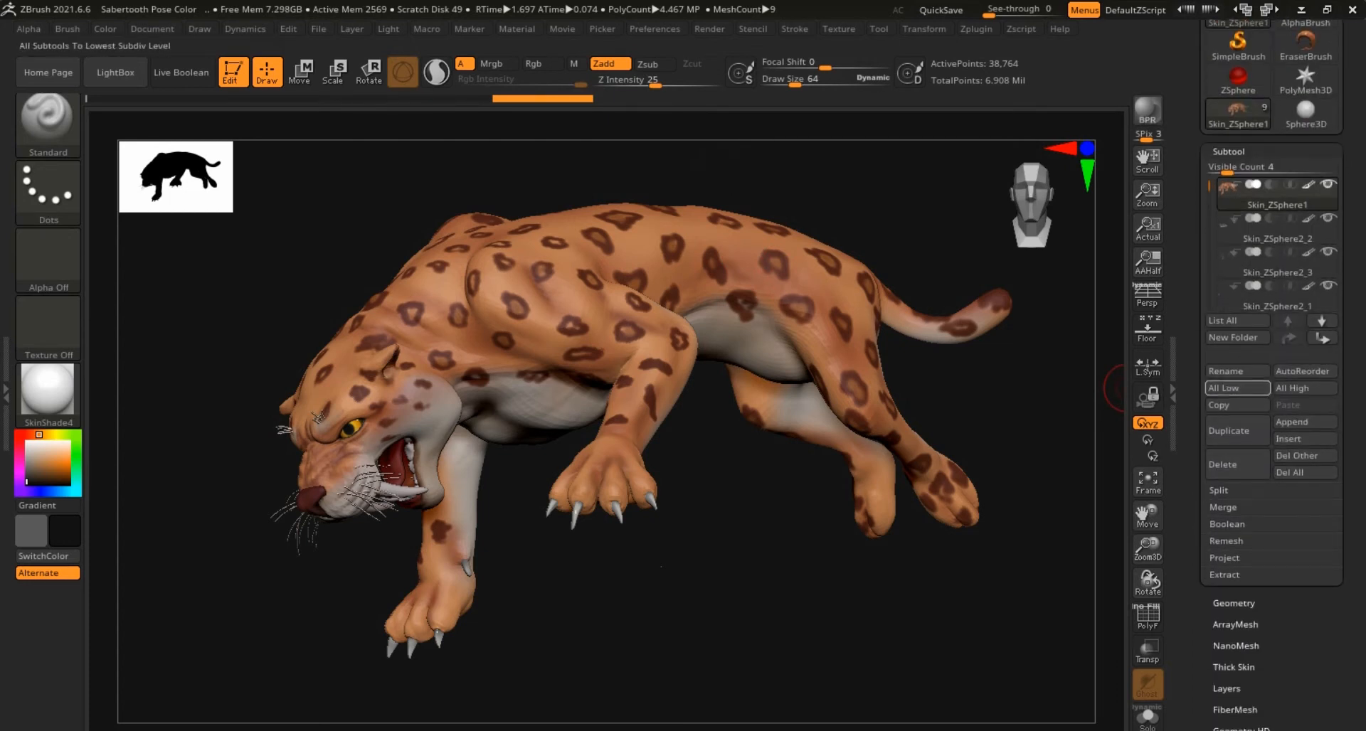
{"action": "left_click", "coordinate": [1237, 389]}
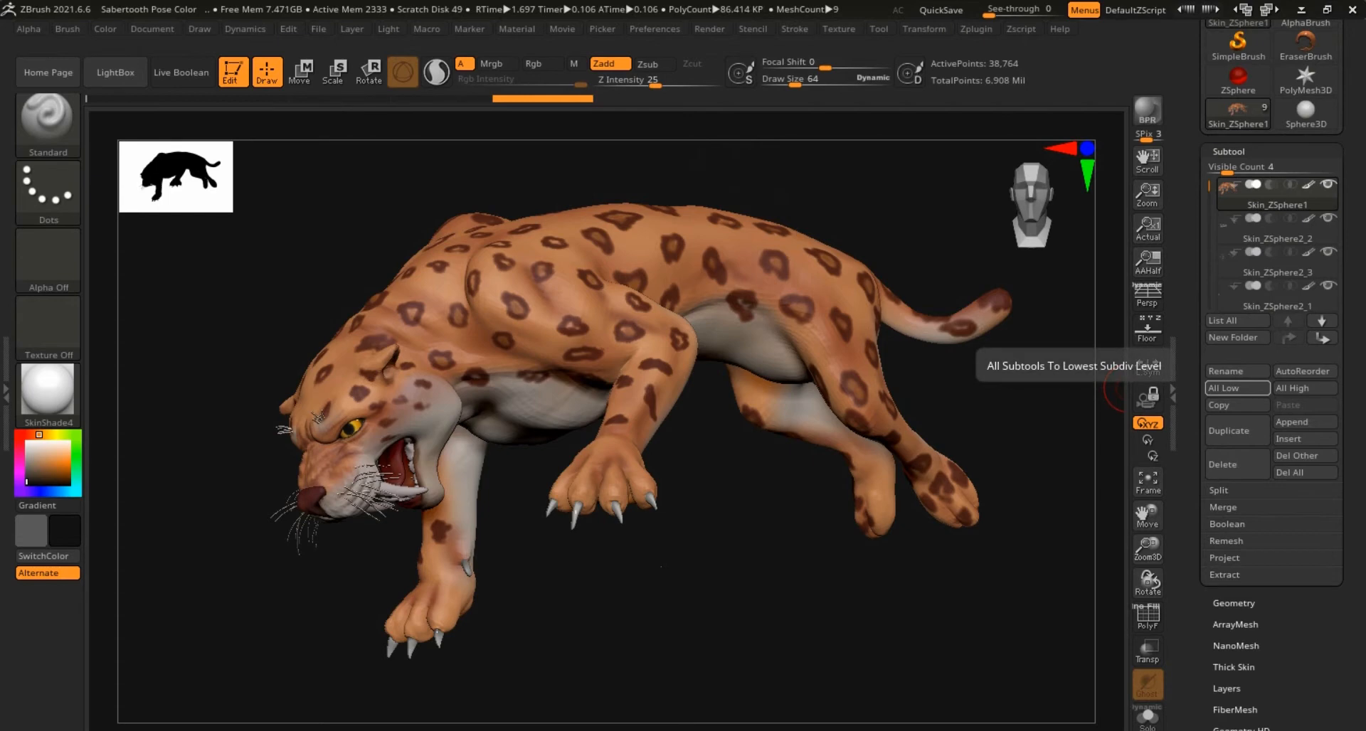
Export the body subtool as a Maya .ma file named Sabertooth in the Test folder on the Desktop.
{"action": "left_click_drag", "start_coordinate": [1190, 420], "coordinate": [1190, 641]}
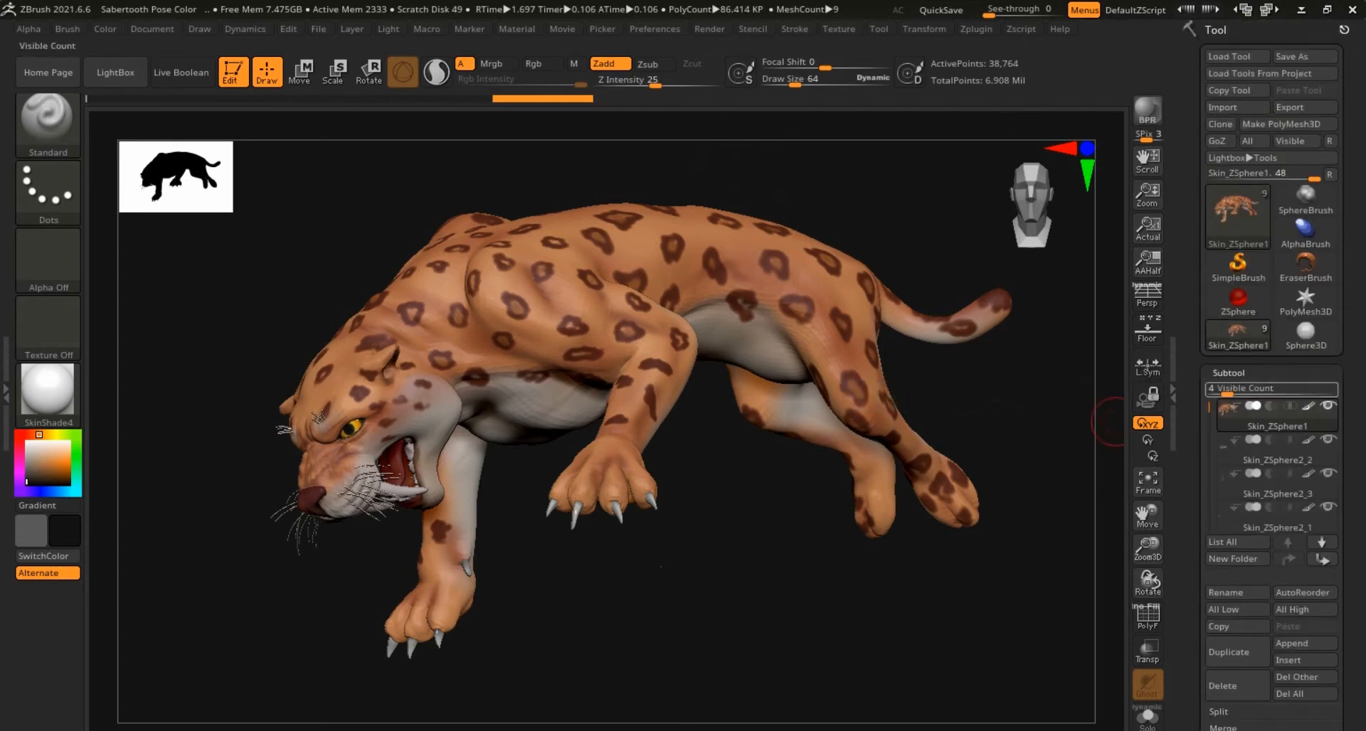
{"action": "left_click", "coordinate": [1229, 373]}
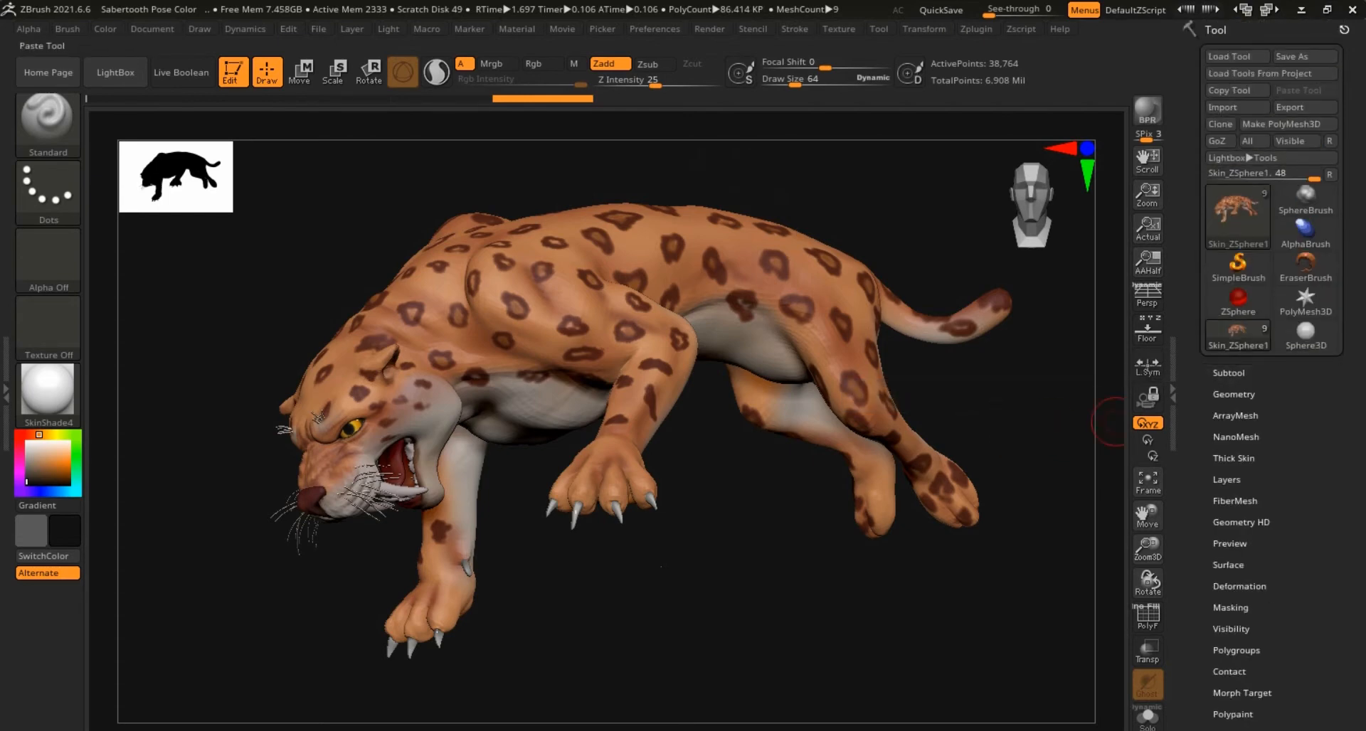
{"action": "left_click", "coordinate": [1304, 107]}
{"action": "left_click", "coordinate": [850, 436]}
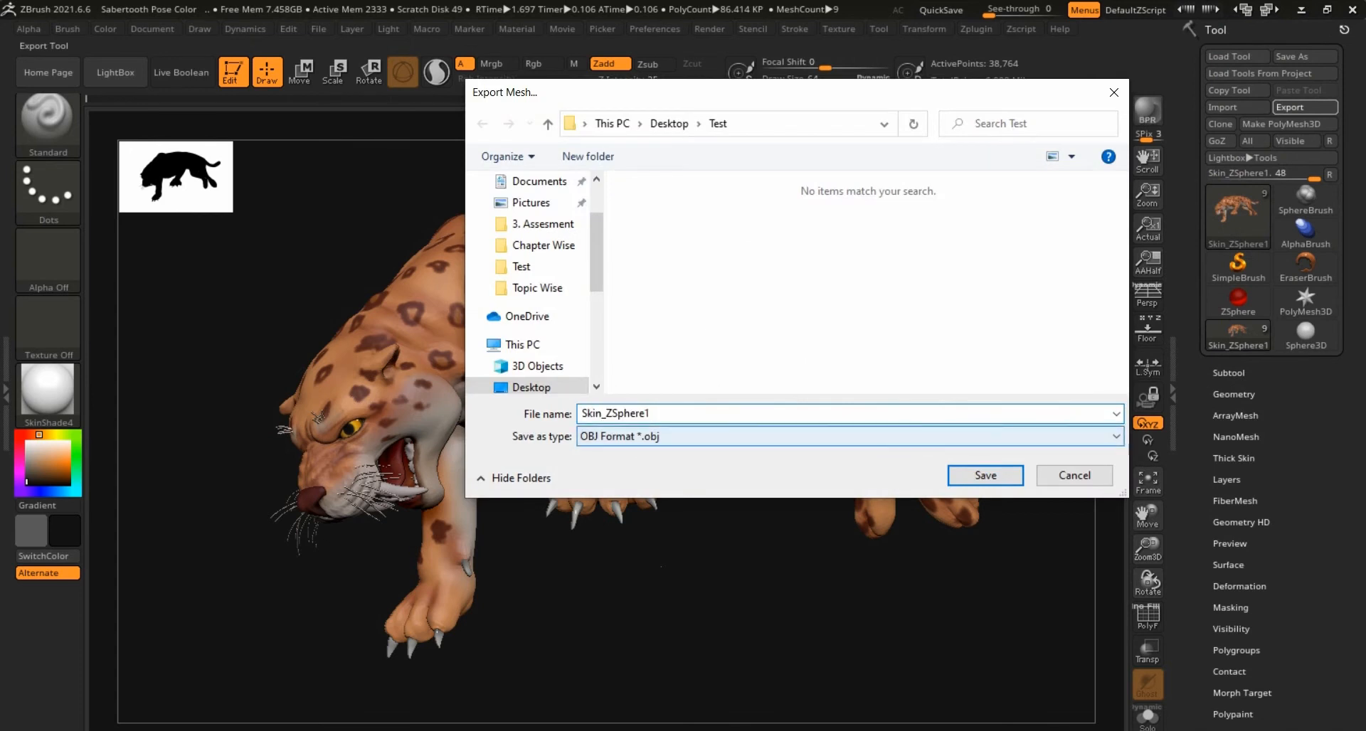
{"action": "left_click", "coordinate": [850, 522]}
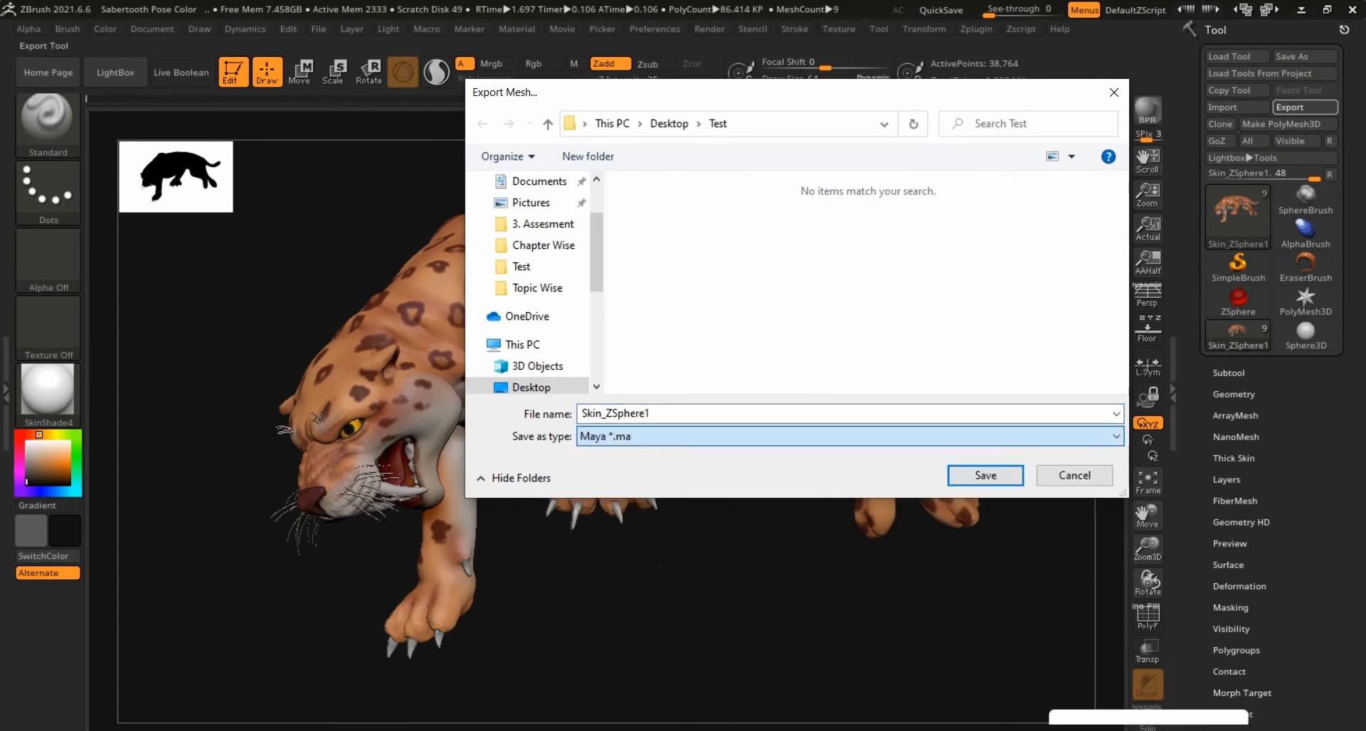
{"action": "left_click", "coordinate": [850, 414]}
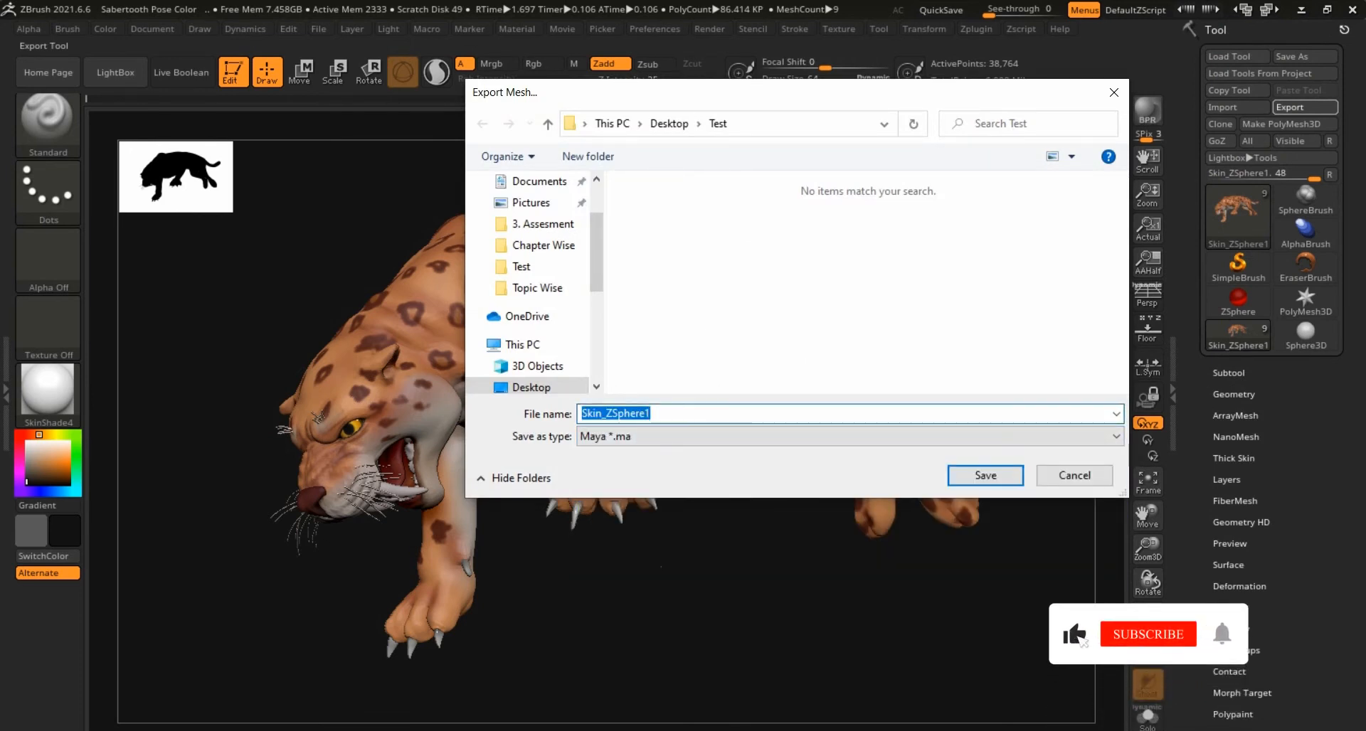
{"action": "type", "text": "S"}
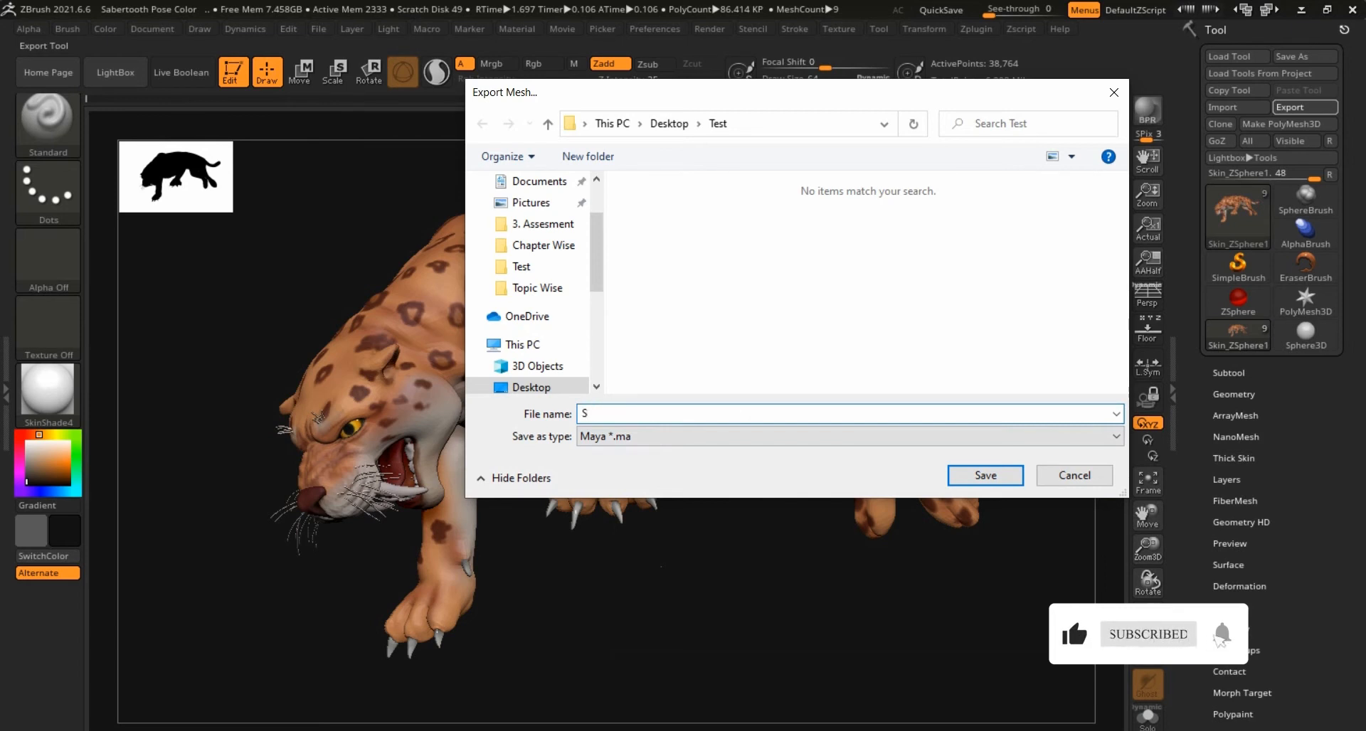
{"action": "type", "text": "abertooth"}
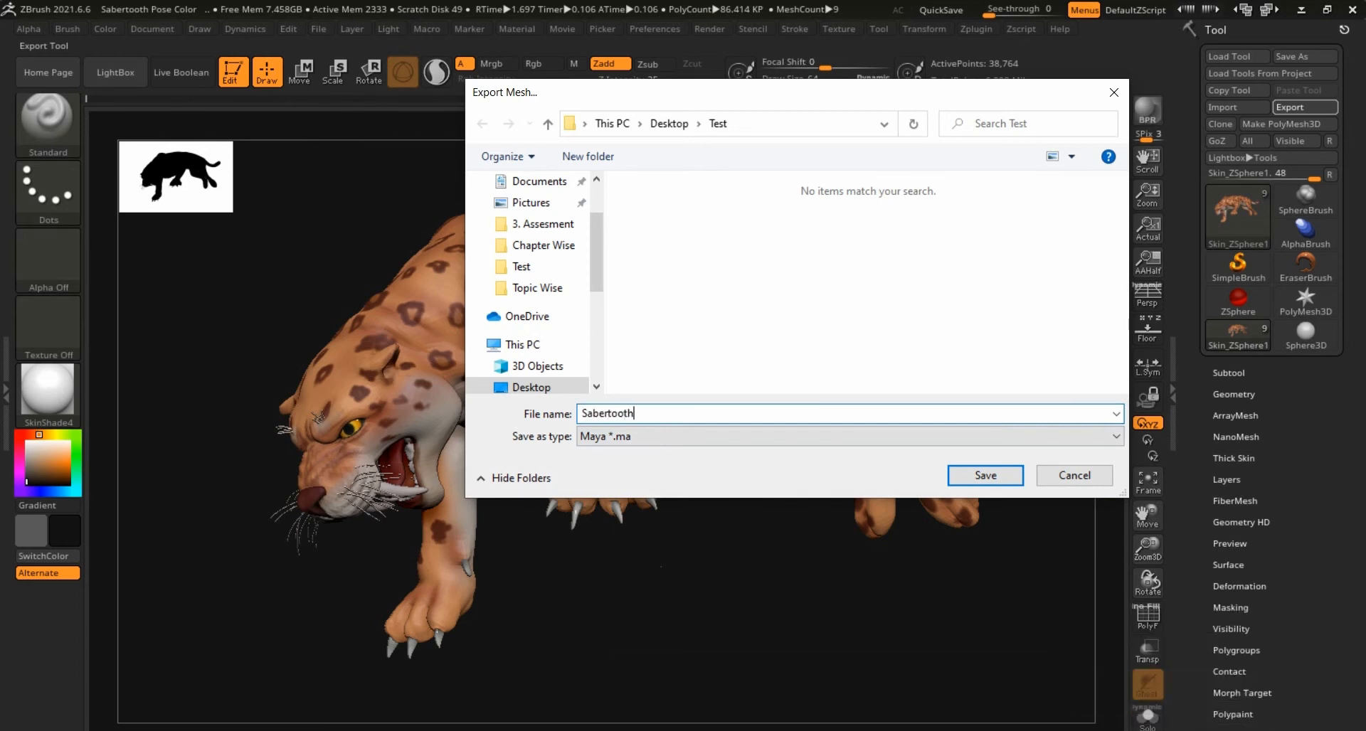
{"action": "key", "text": "Return"}
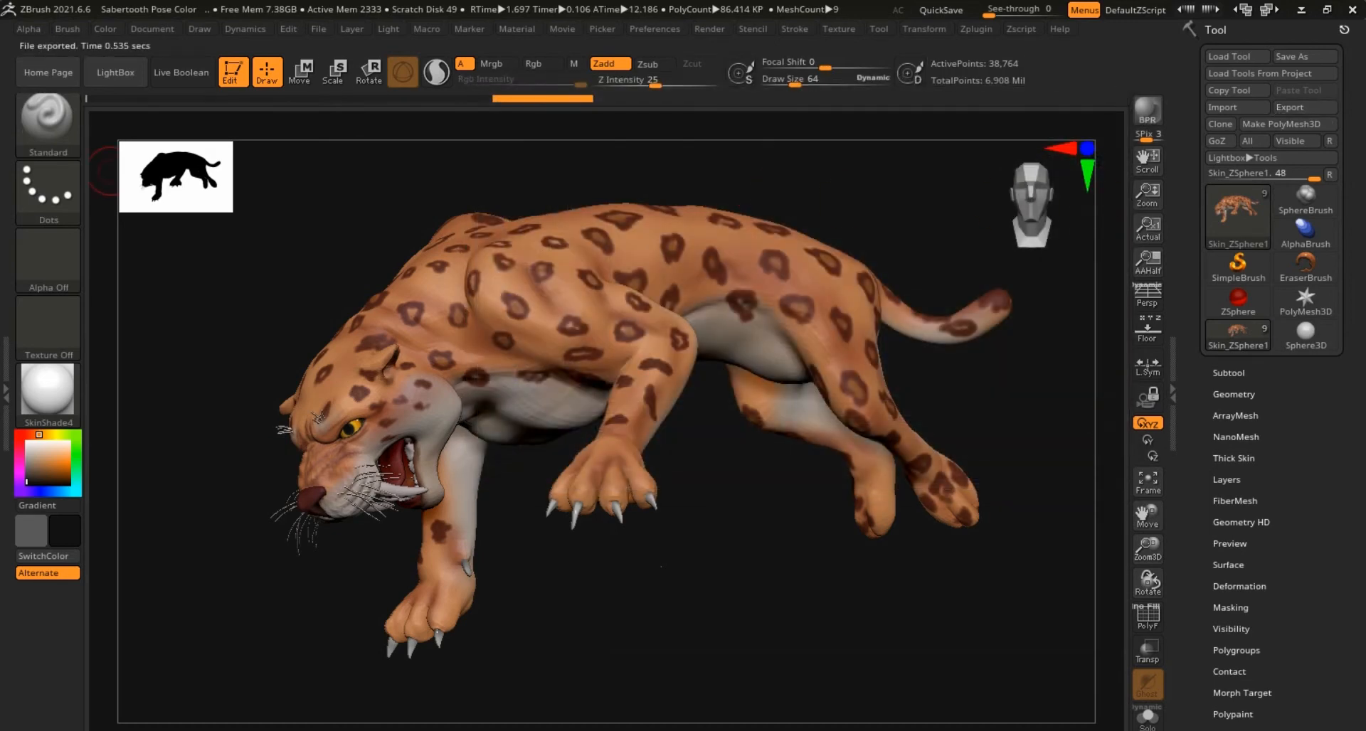
Switch to the Test folder, open the exported Sabertooth file in Maya and dismiss the What's New Highlight Settings dialog.
{"action": "key", "text": "alt+Tab"}
{"action": "key", "text": "alt+Tab"}
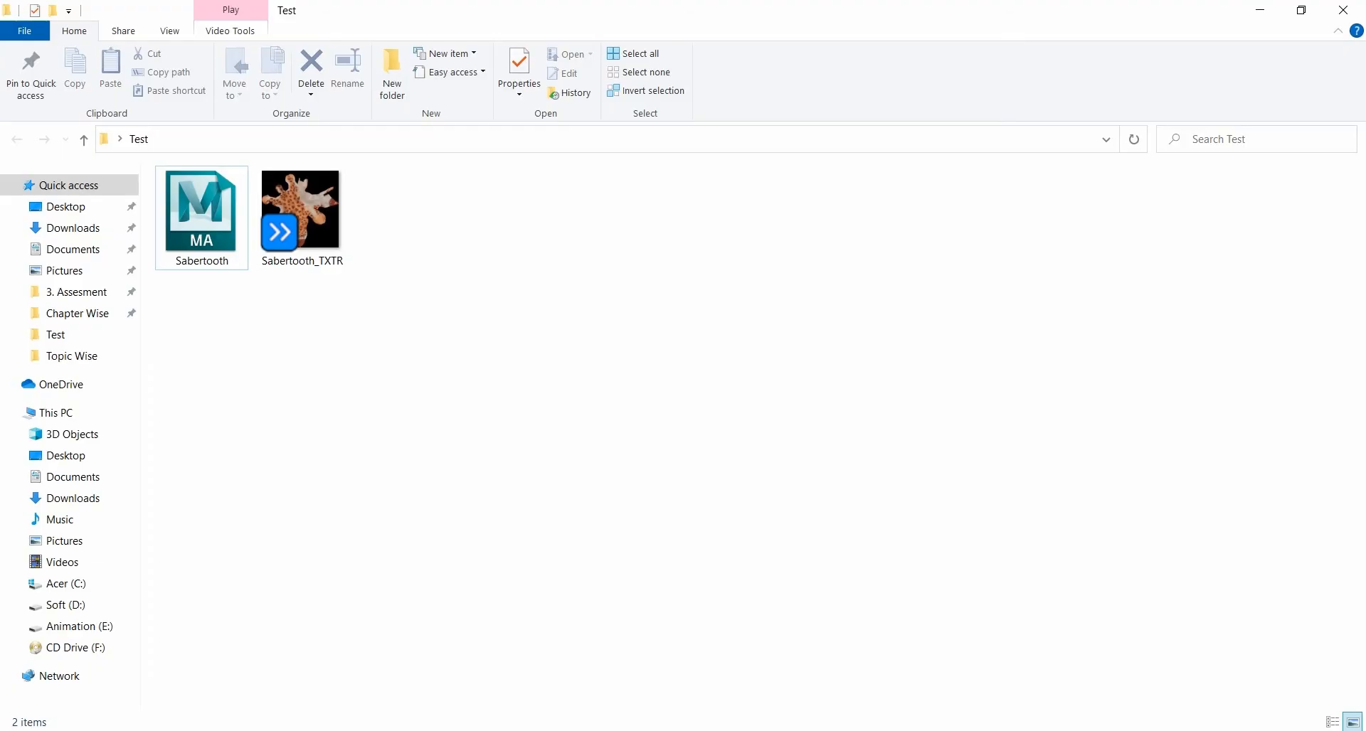
{"action": "left_click", "coordinate": [201, 213]}
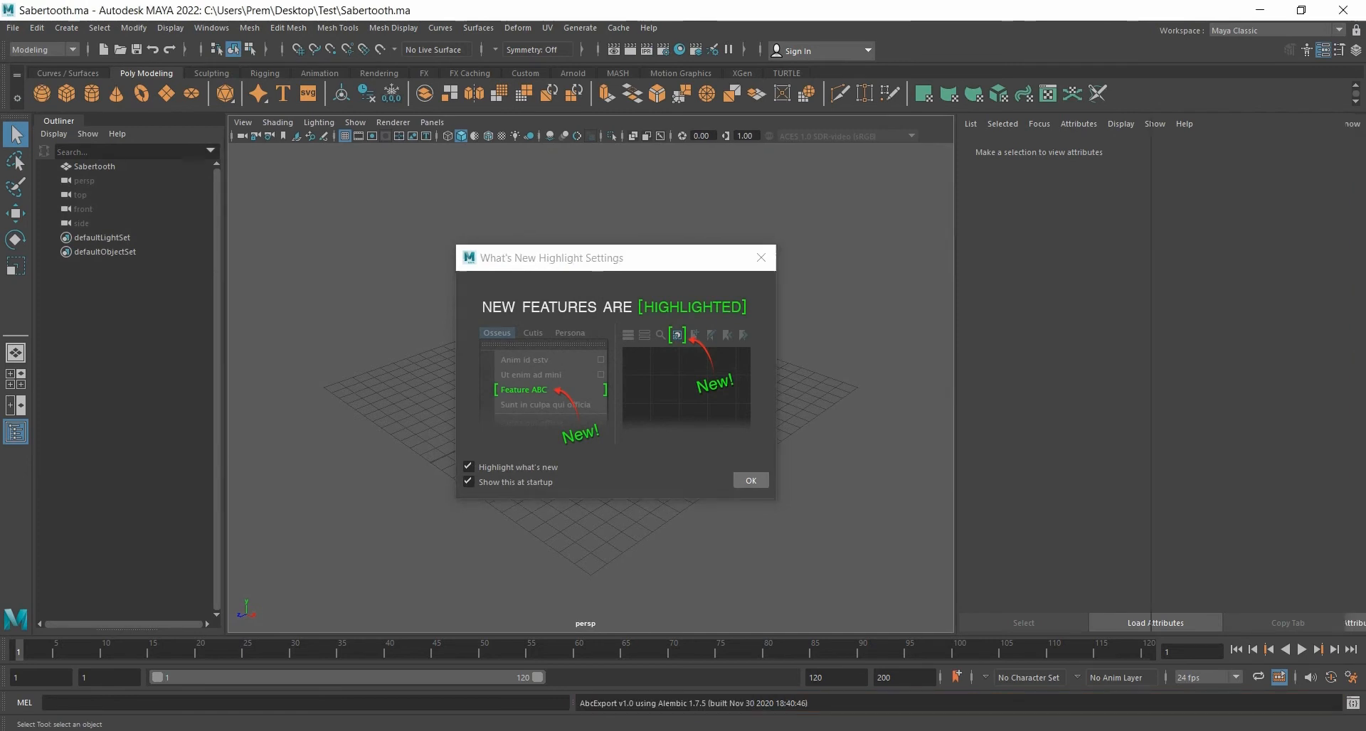
{"action": "left_click", "coordinate": [751, 481]}
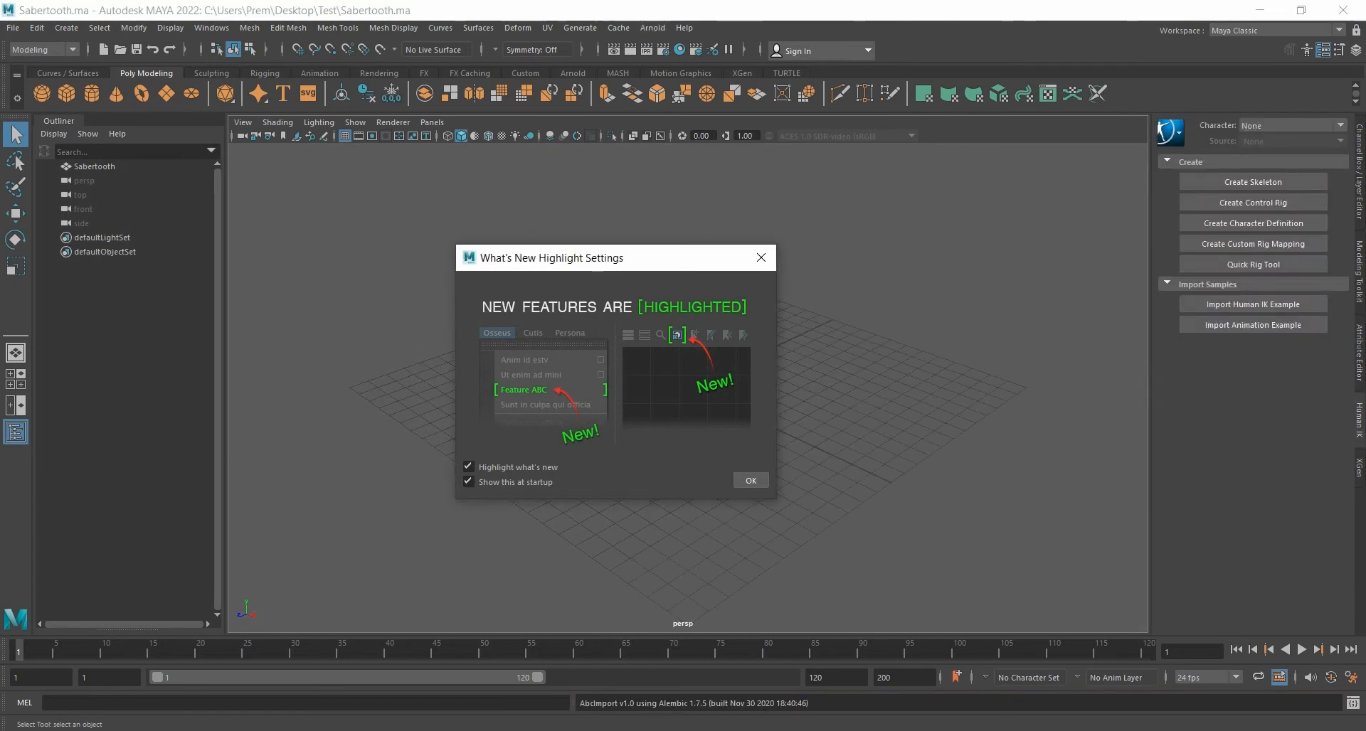
Look over the imported sabertooth mesh from several sides and display it with its texture in the perspective view.
{"action": "scroll", "coordinate": [688, 388], "scroll_direction": "up", "scroll_amount": 10}
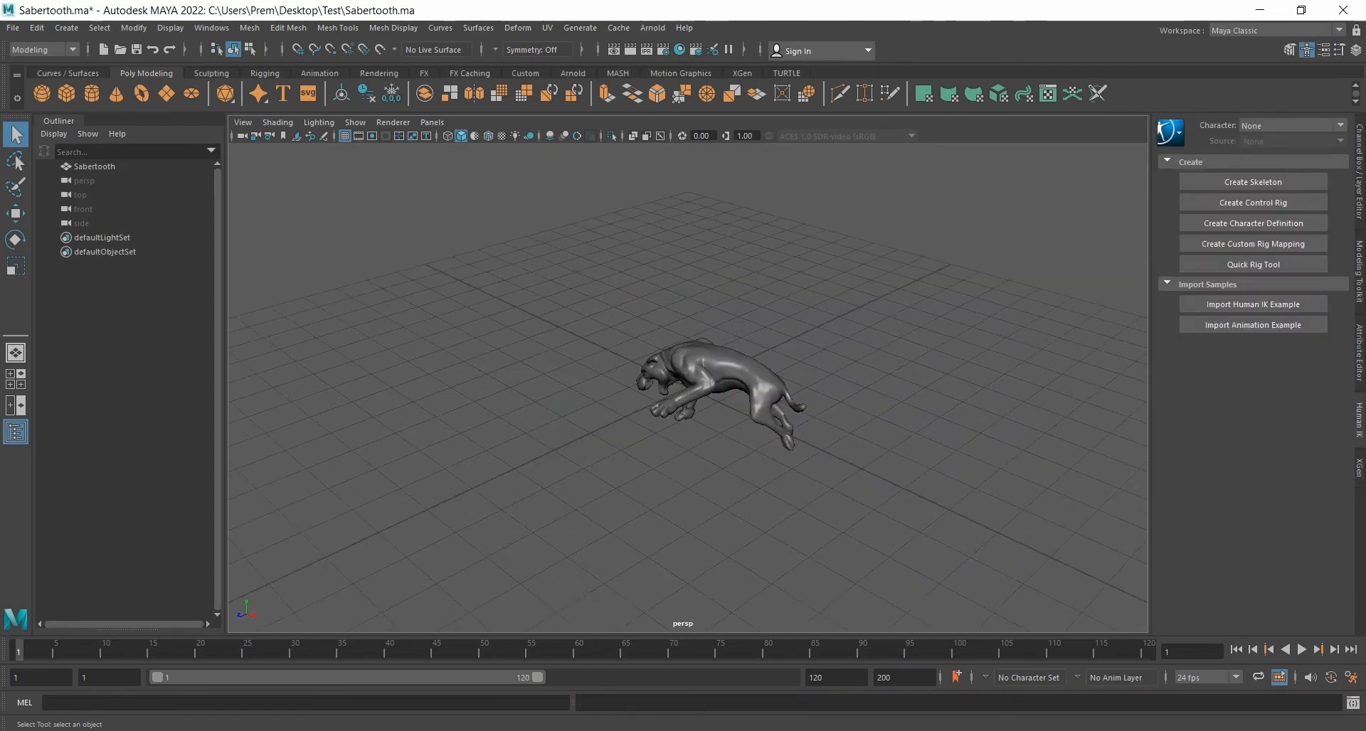
{"action": "left_click_drag", "start_coordinate": [688, 387], "coordinate": [853, 427], "text": "alt"}
{"action": "middle_click_drag", "start_coordinate": [854, 427], "coordinate": [783, 447], "text": "alt"}
{"action": "scroll", "coordinate": [782, 446], "scroll_direction": "up", "scroll_amount": 4}
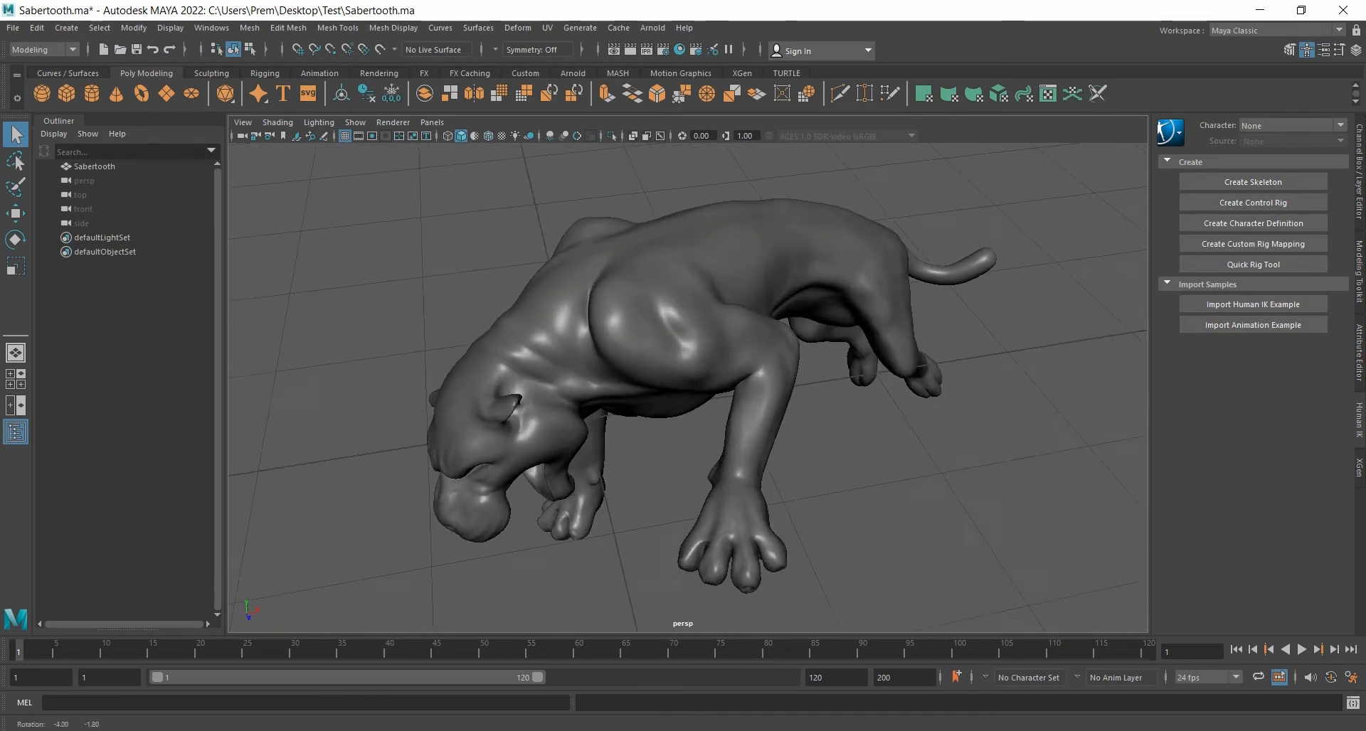
{"action": "left_click_drag", "start_coordinate": [782, 446], "coordinate": [1316, 420], "text": "alt"}
{"action": "scroll", "coordinate": [822, 430], "scroll_direction": "up", "scroll_amount": 3}
{"action": "key", "text": "6"}
{"action": "scroll", "coordinate": [688, 388], "scroll_direction": "down", "scroll_amount": 3}
{"action": "left_click_drag", "start_coordinate": [398, 405], "coordinate": [1124, 441], "text": "alt"}
{"action": "scroll", "coordinate": [688, 387], "scroll_direction": "up", "scroll_amount": 3}
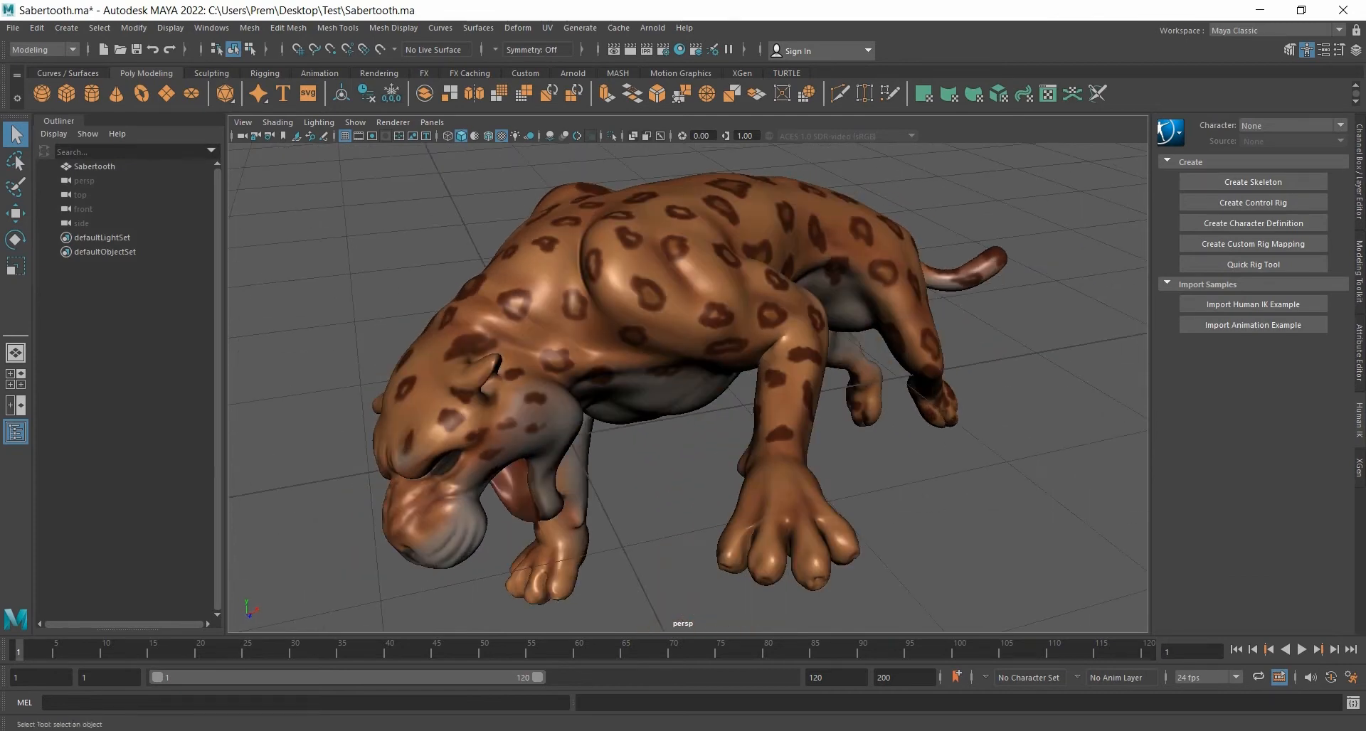
Select the Sabertooth mesh and inspect the texture file connected to the color of its Sabertooth_blinn material.
{"action": "left_click", "coordinate": [683, 306]}
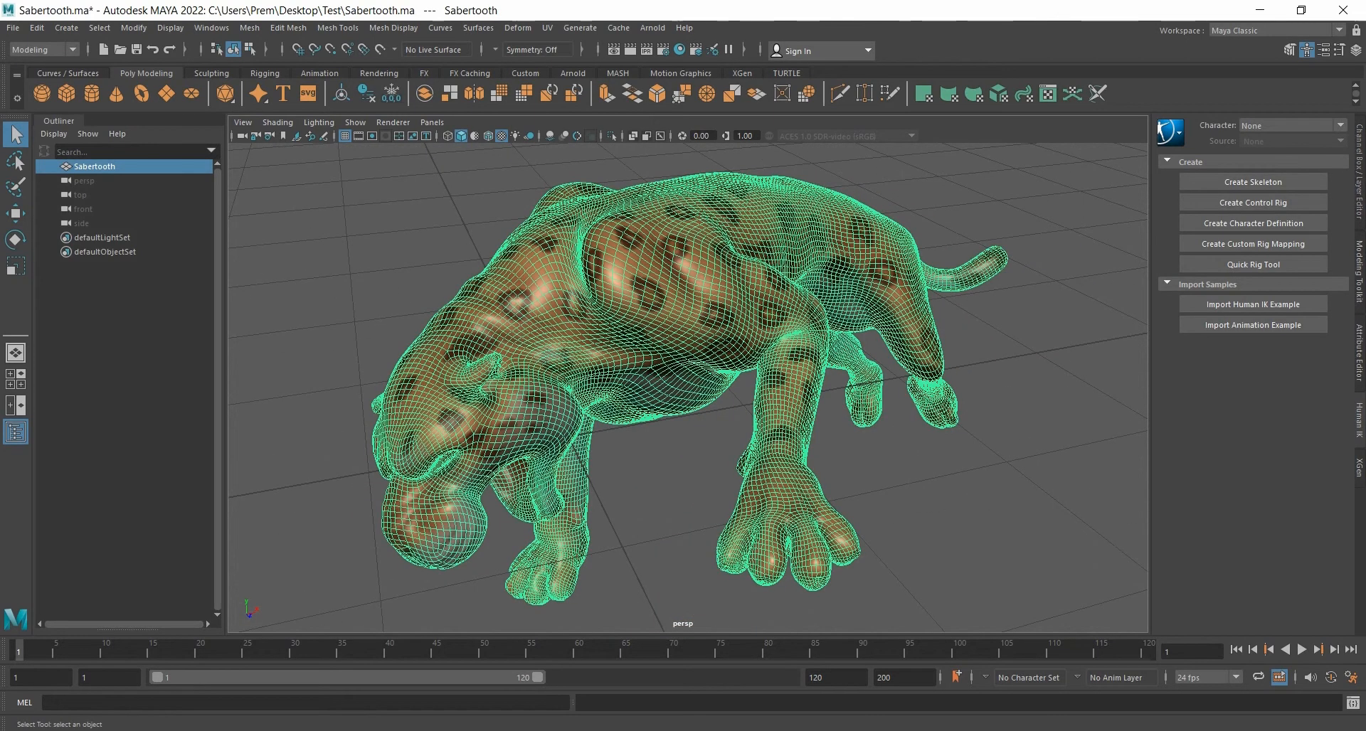
{"action": "key", "text": "ctrl+a"}
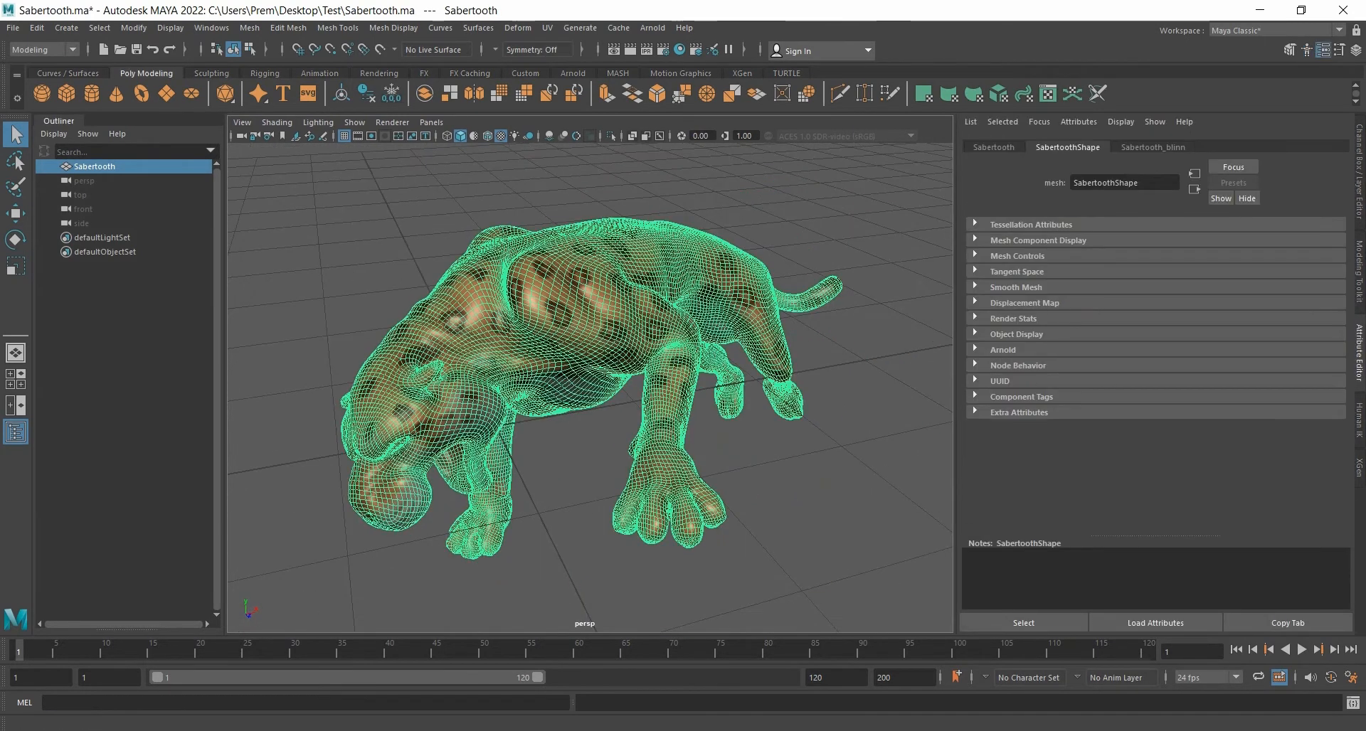
{"action": "left_click", "coordinate": [1152, 147]}
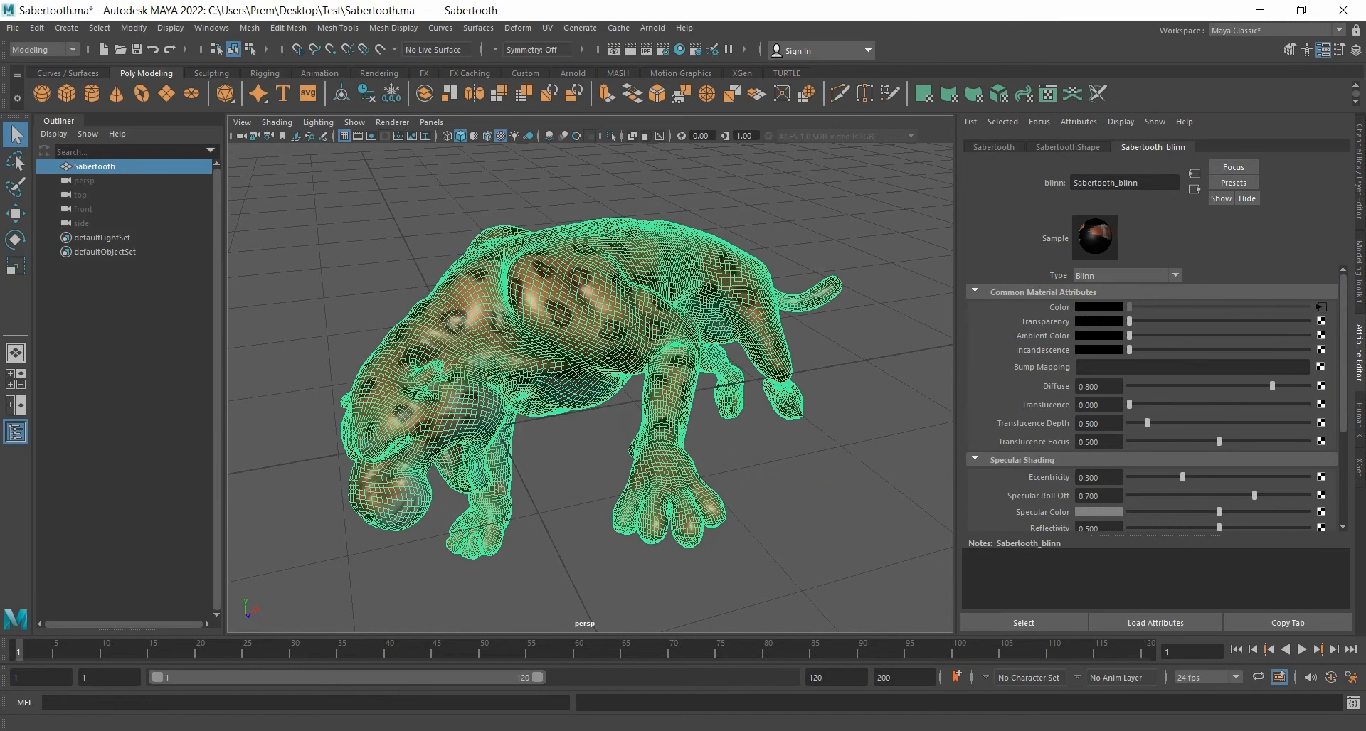
{"action": "left_click", "coordinate": [1322, 307]}
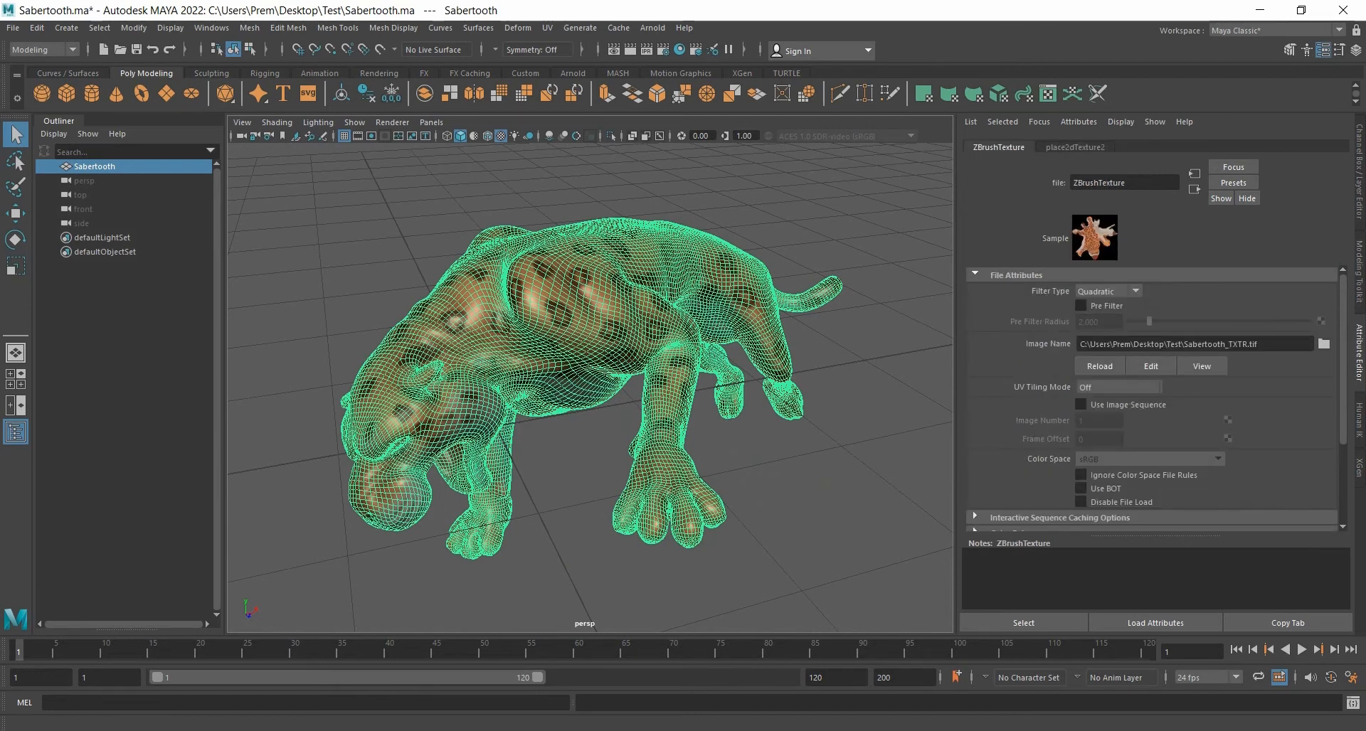
{"action": "left_click", "coordinate": [1194, 189]}
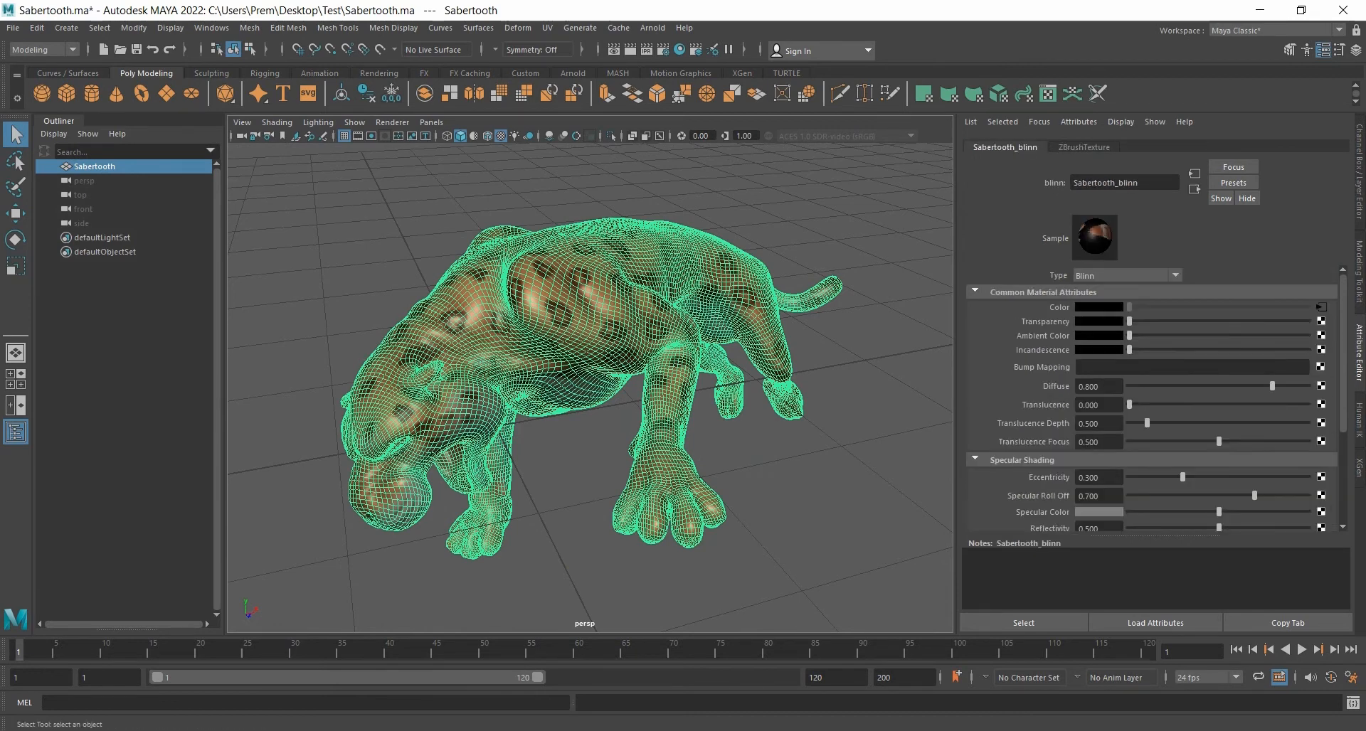
Examine the Sabertooth mesh's head and front legs up close, and switch back to ZBrush.
{"action": "left_click", "coordinate": [825, 202]}
{"action": "left_click_drag", "start_coordinate": [826, 202], "coordinate": [562, 407]}
{"action": "scroll", "coordinate": [562, 406], "scroll_direction": "up", "scroll_amount": 3}
{"action": "middle_click_drag", "start_coordinate": [562, 407], "coordinate": [703, 314], "text": "alt"}
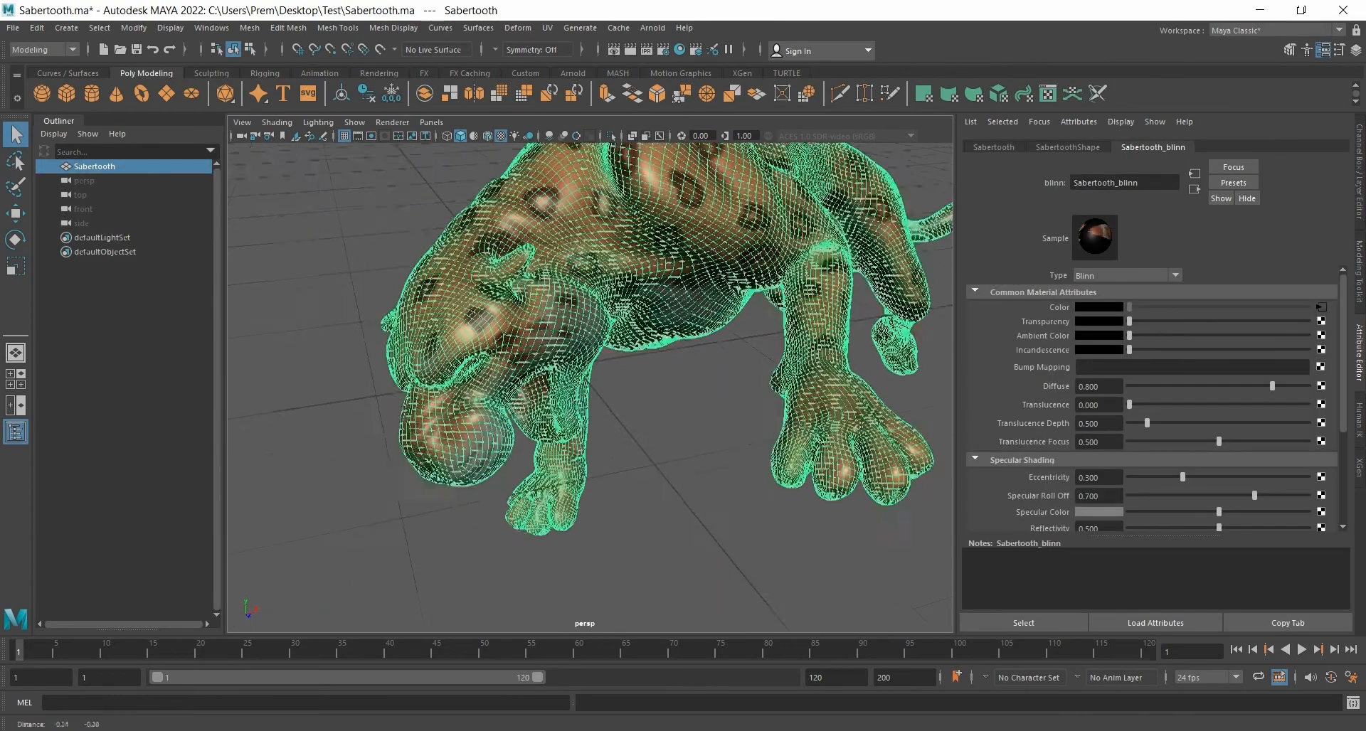
{"action": "left_click_drag", "start_coordinate": [703, 315], "coordinate": [654, 310], "text": "alt"}
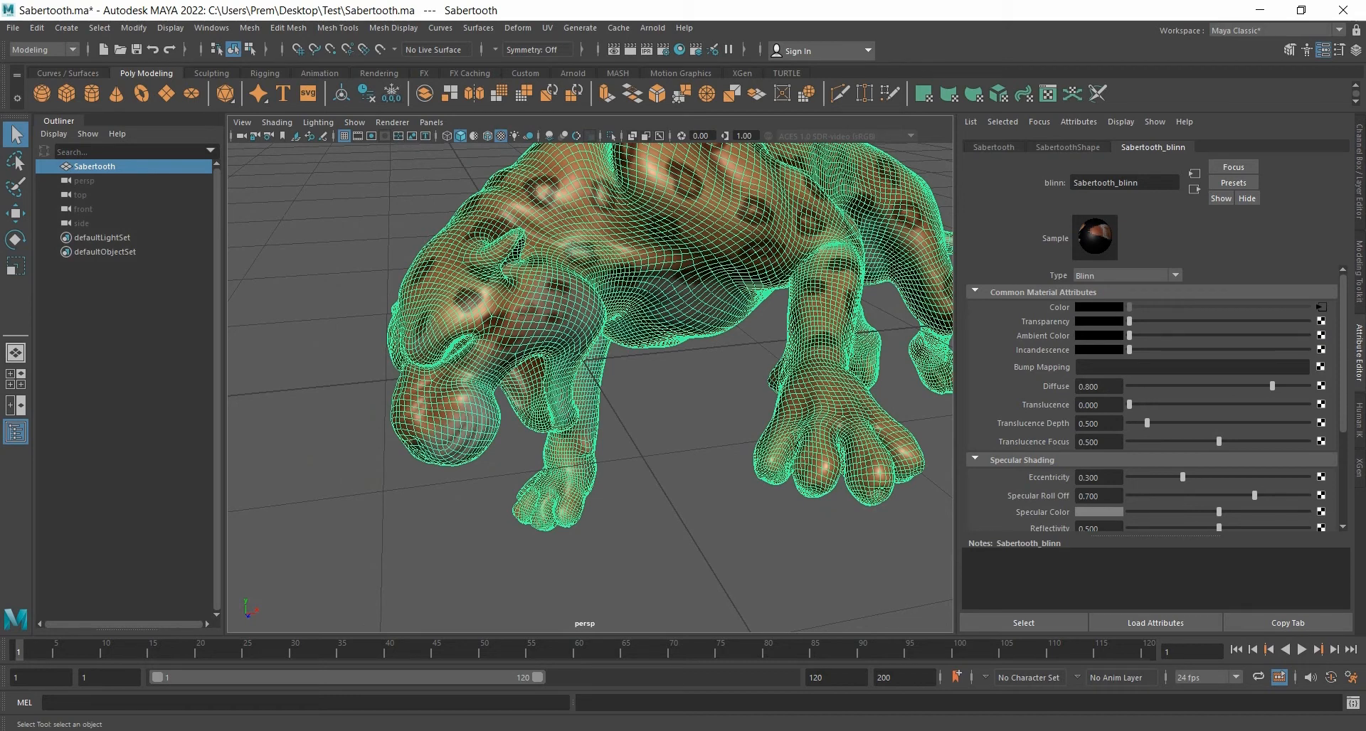
{"action": "key", "text": "alt+Tab"}
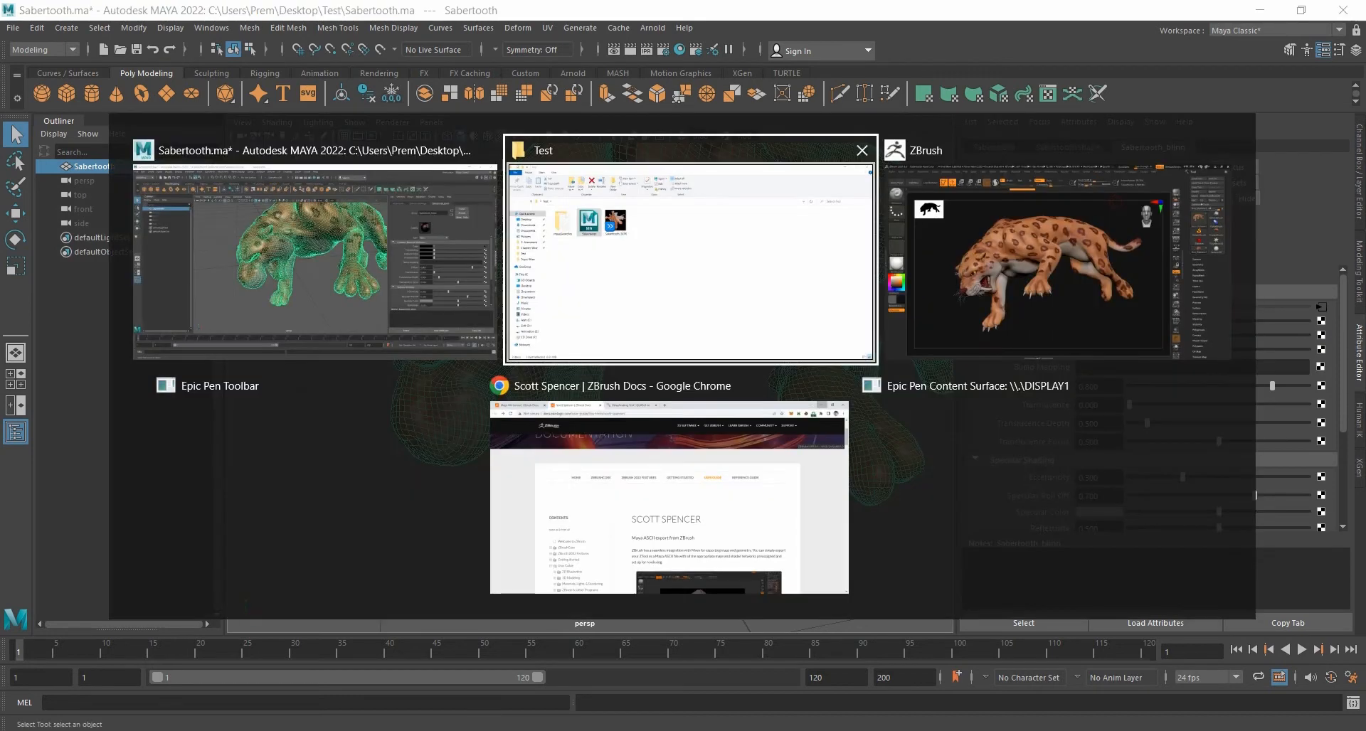
{"action": "key", "text": "alt+Tab"}
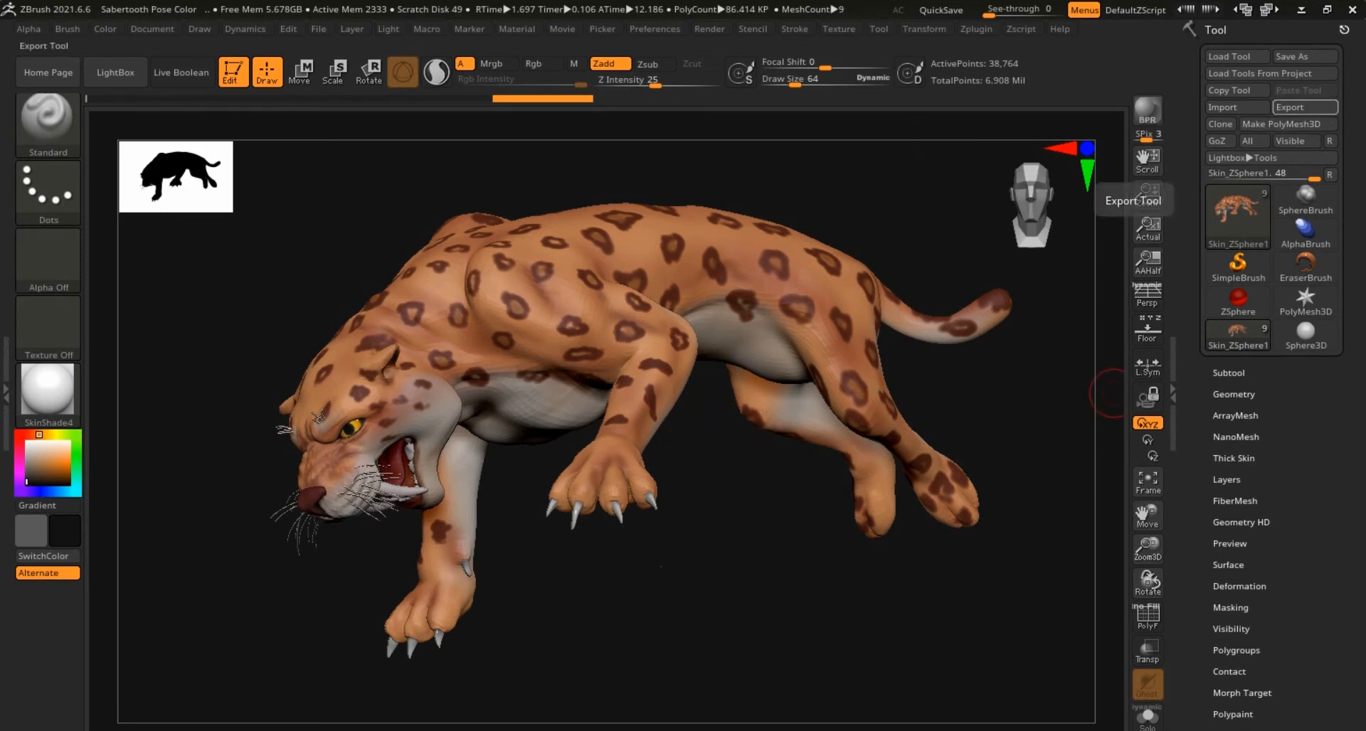
Export the model to the Test folder as an FBX file named Sabertooth, with All, FBX 2020, bin and Maya Y Up as export options.
{"action": "left_click", "coordinate": [1304, 107]}
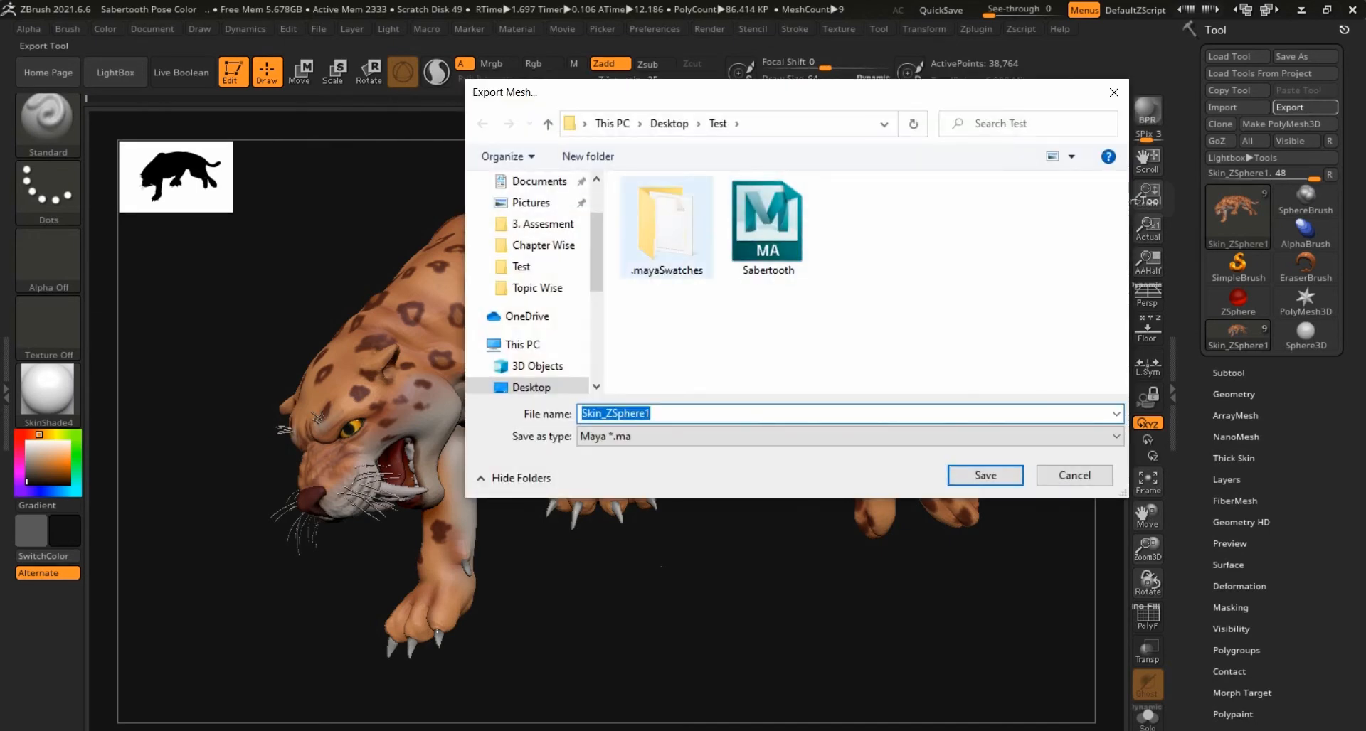
{"action": "left_click", "coordinate": [847, 436]}
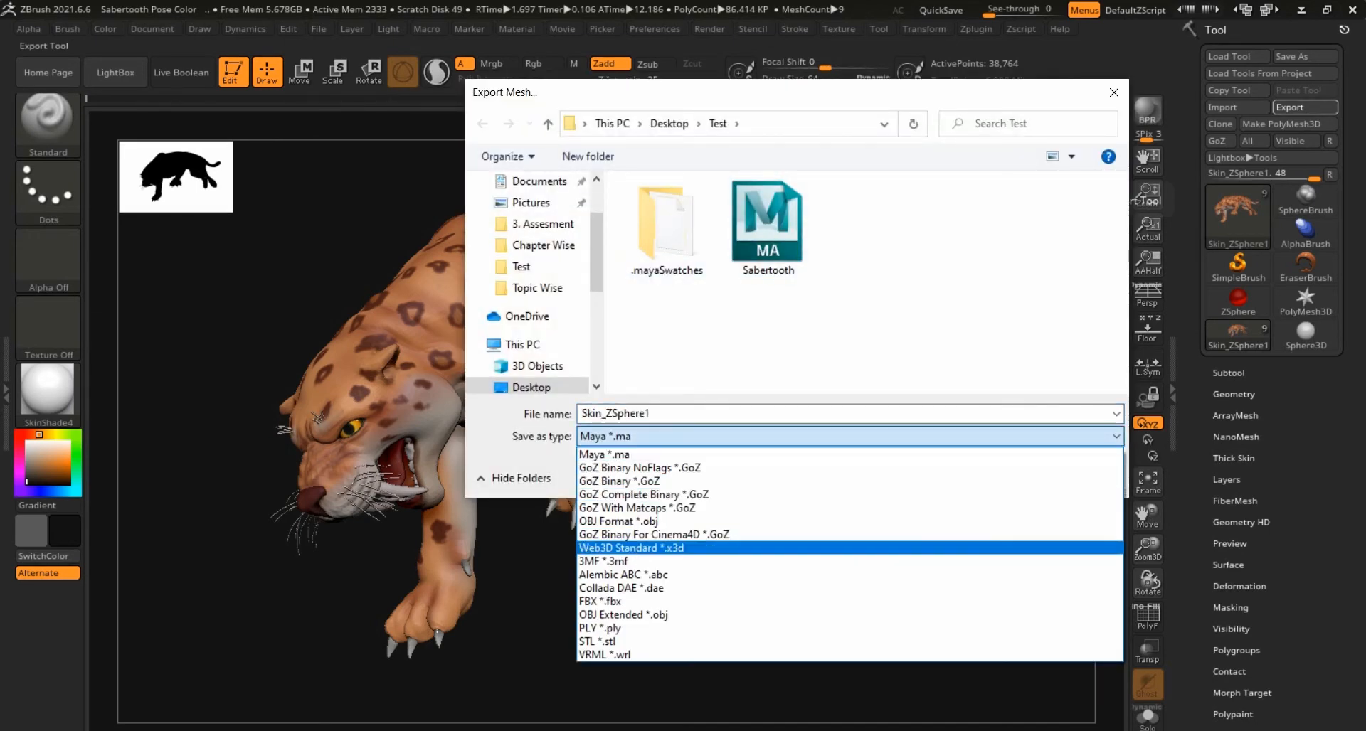
{"action": "left_click", "coordinate": [654, 602]}
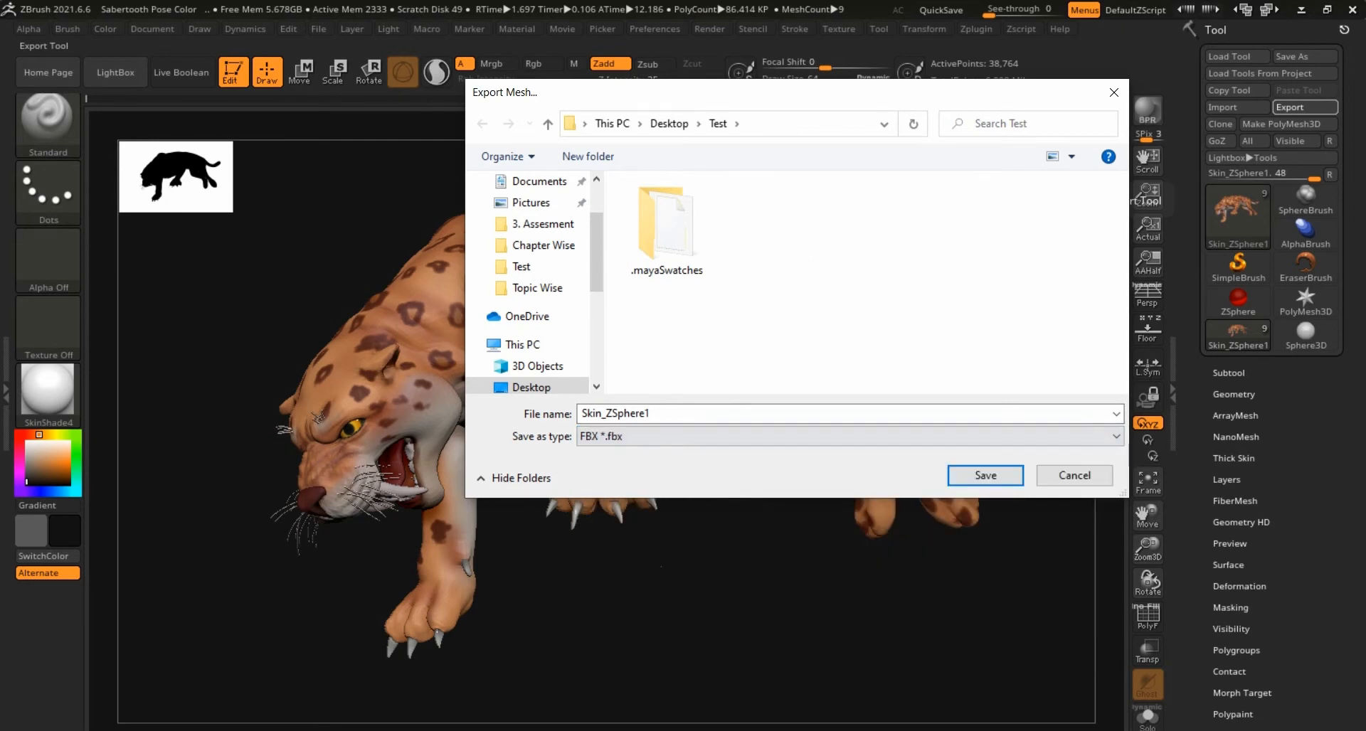
{"action": "left_click", "coordinate": [666, 414]}
{"action": "type", "text": "S"}
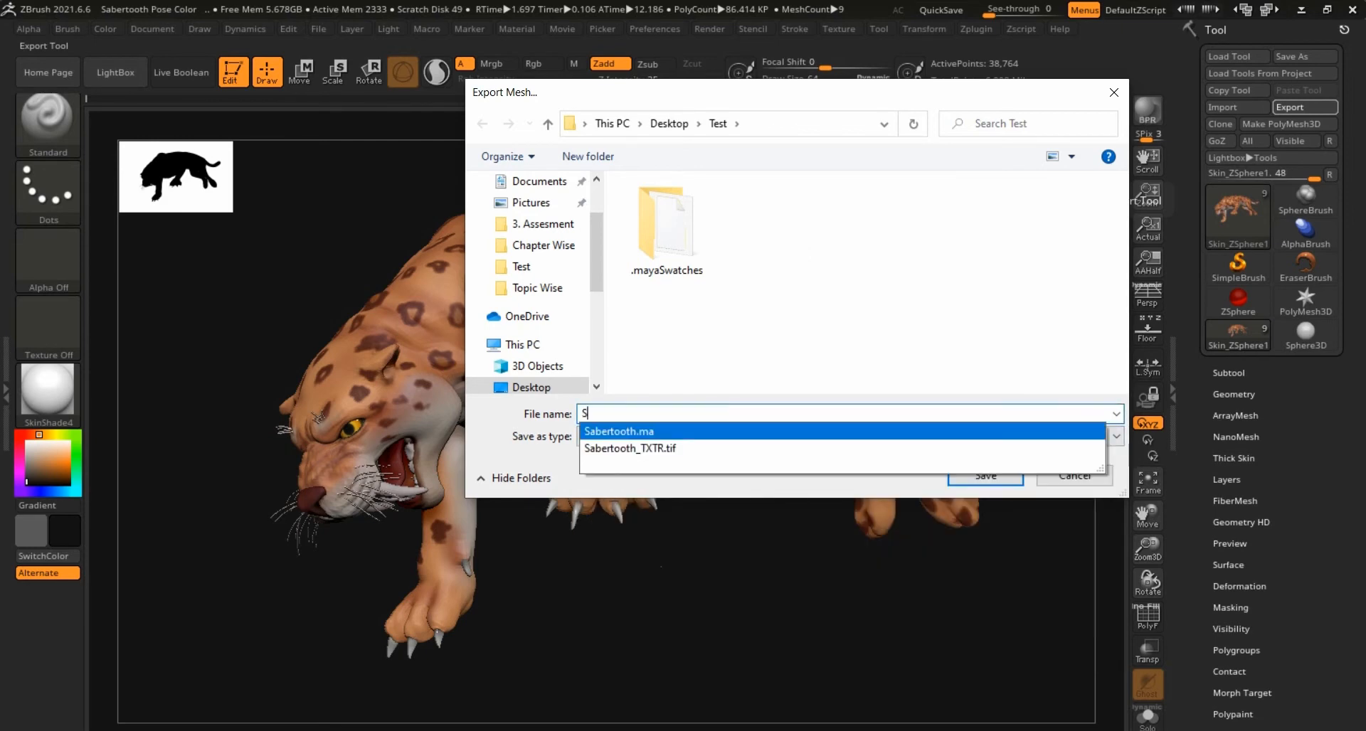
{"action": "type", "text": "abertooth"}
{"action": "left_click", "coordinate": [711, 341]}
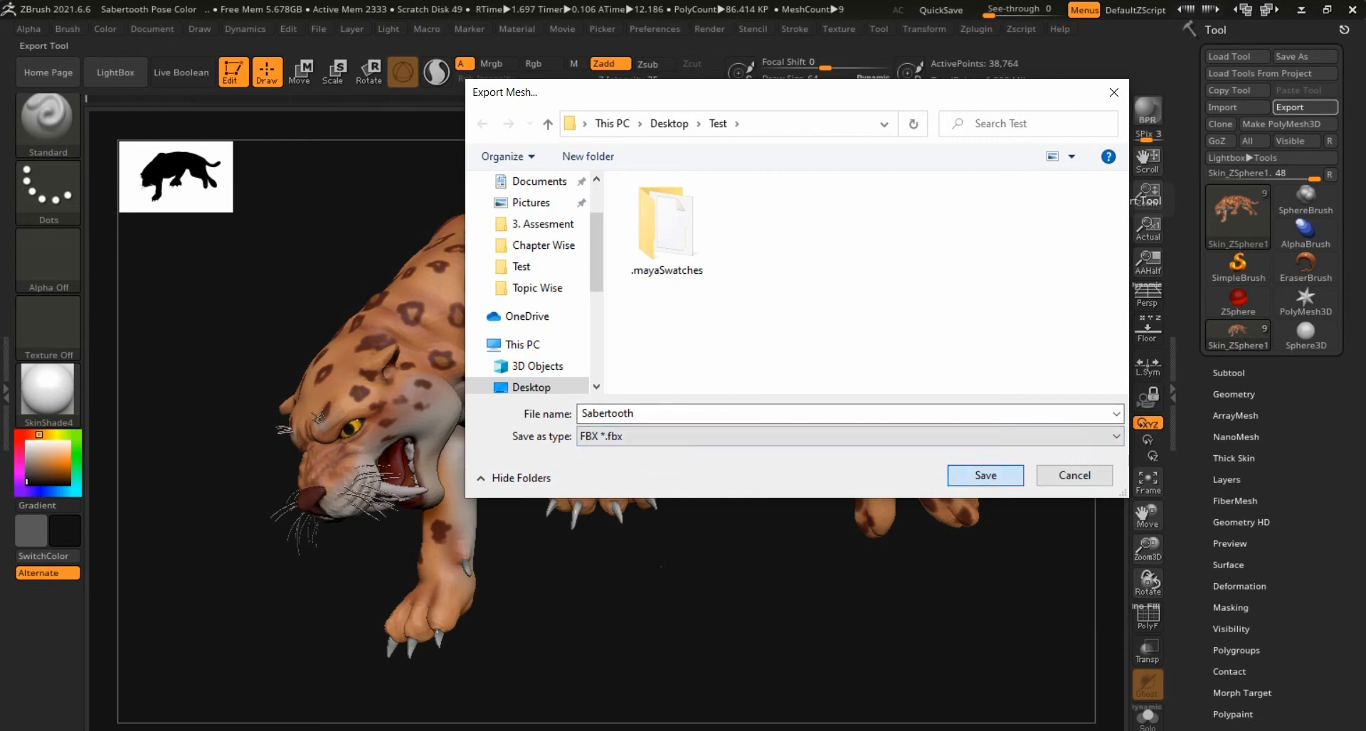
{"action": "left_click", "coordinate": [986, 476]}
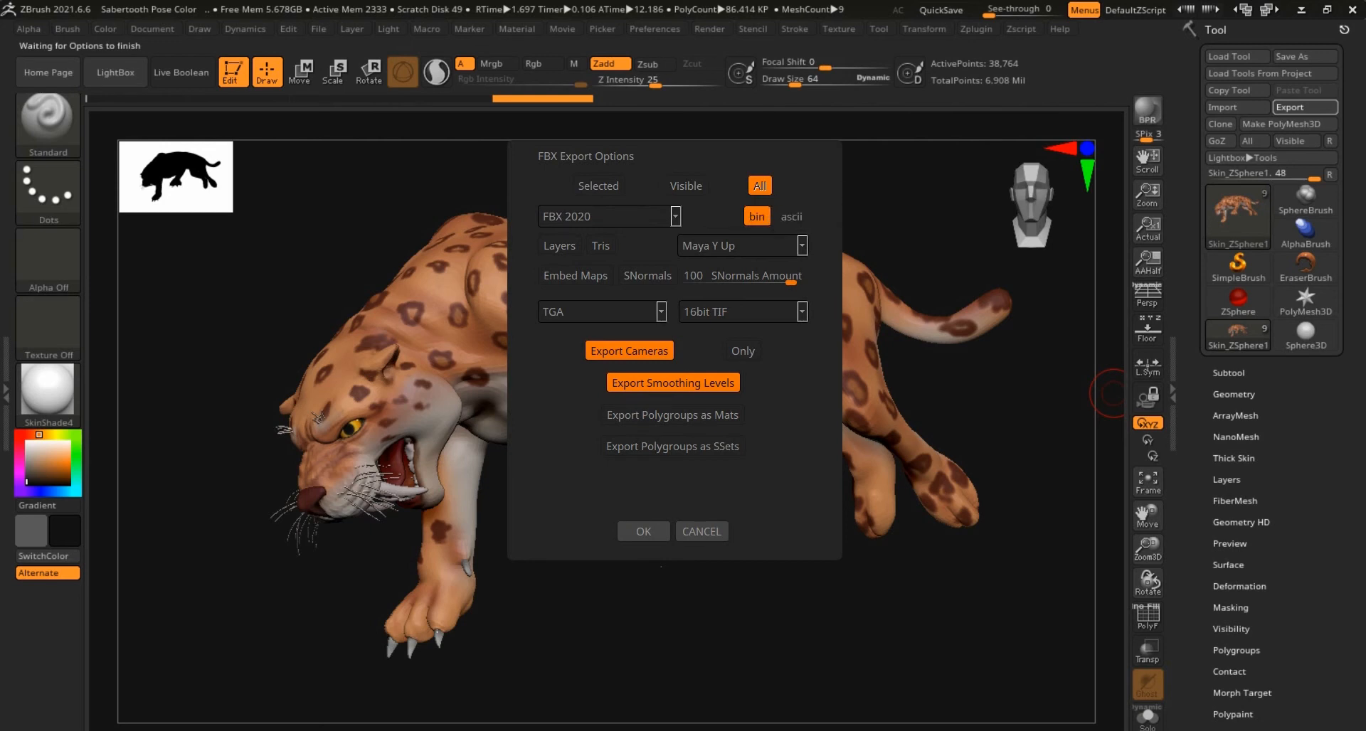
{"action": "left_click", "coordinate": [643, 531]}
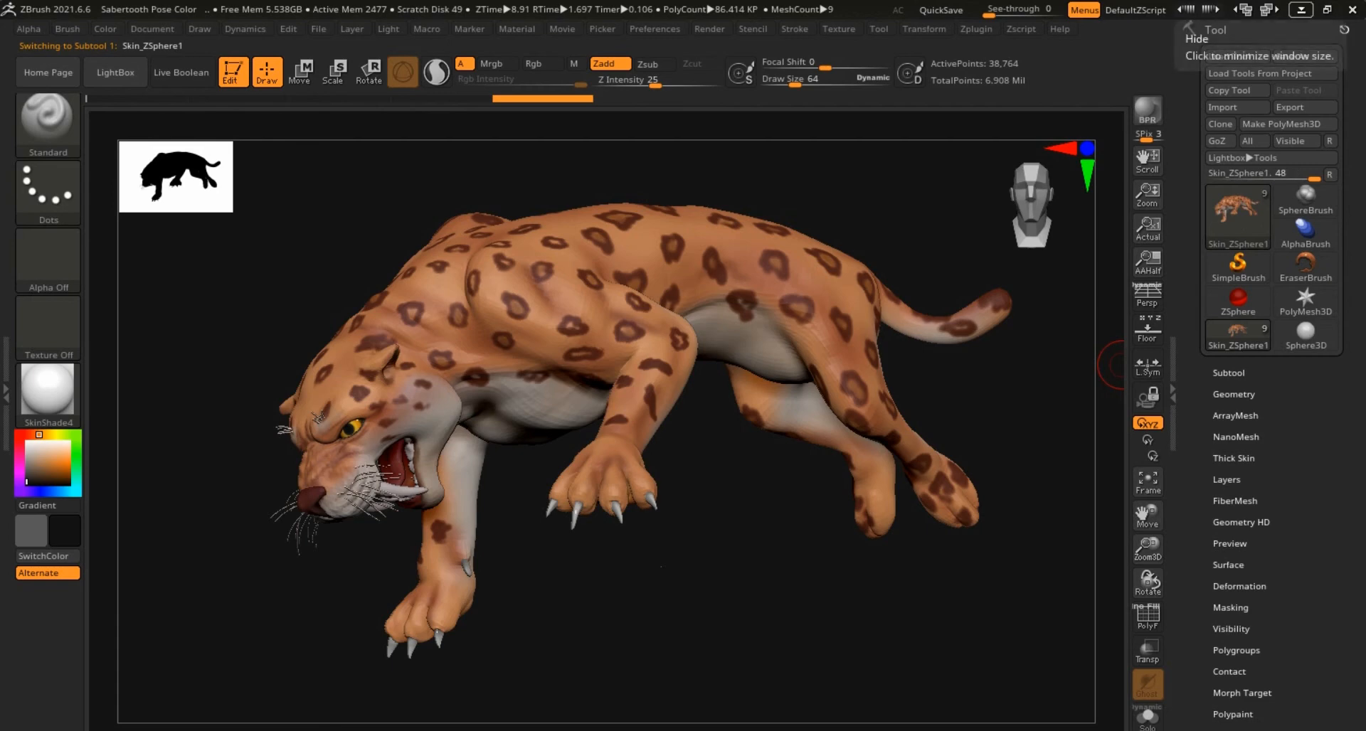
Switch to Maya and start a new scene without saving the changes to Sabertooth.ma.
{"action": "left_click", "coordinate": [1301, 10]}
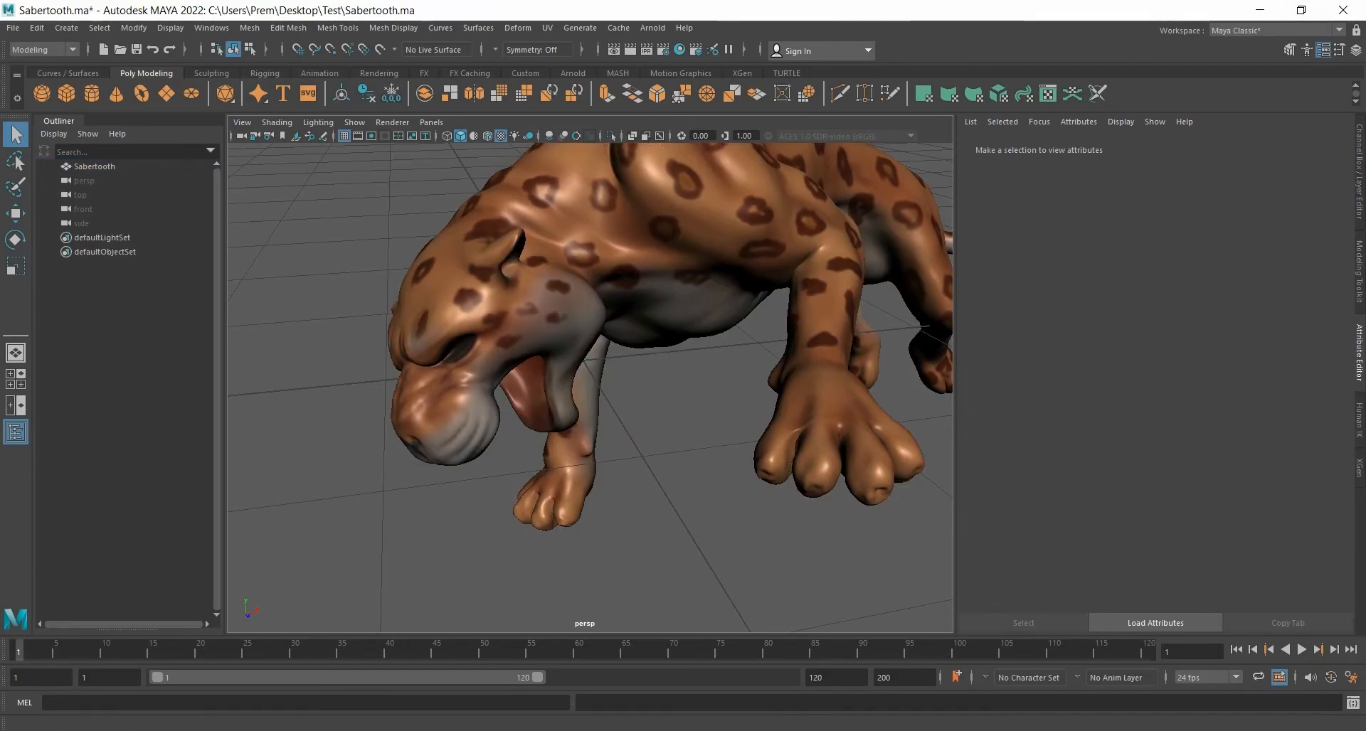
{"action": "left_click", "coordinate": [103, 49]}
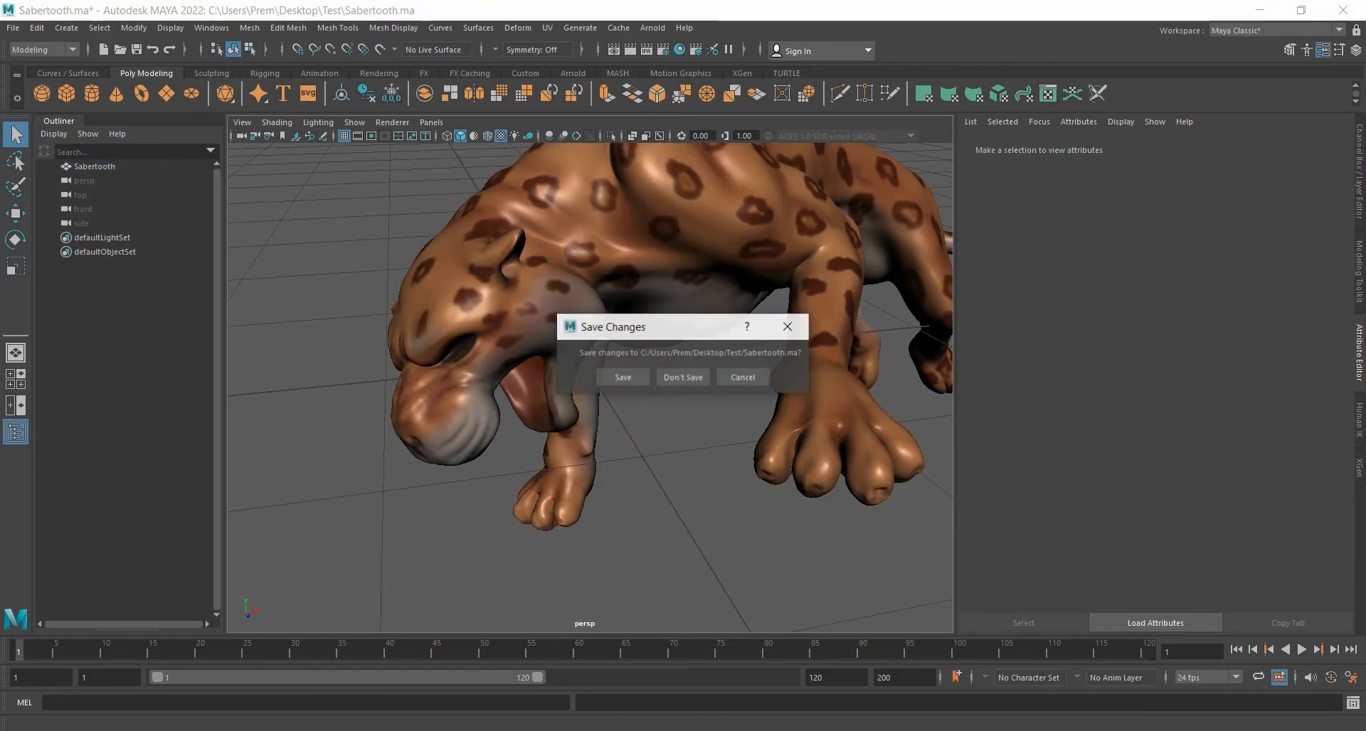
{"action": "left_click", "coordinate": [683, 377]}
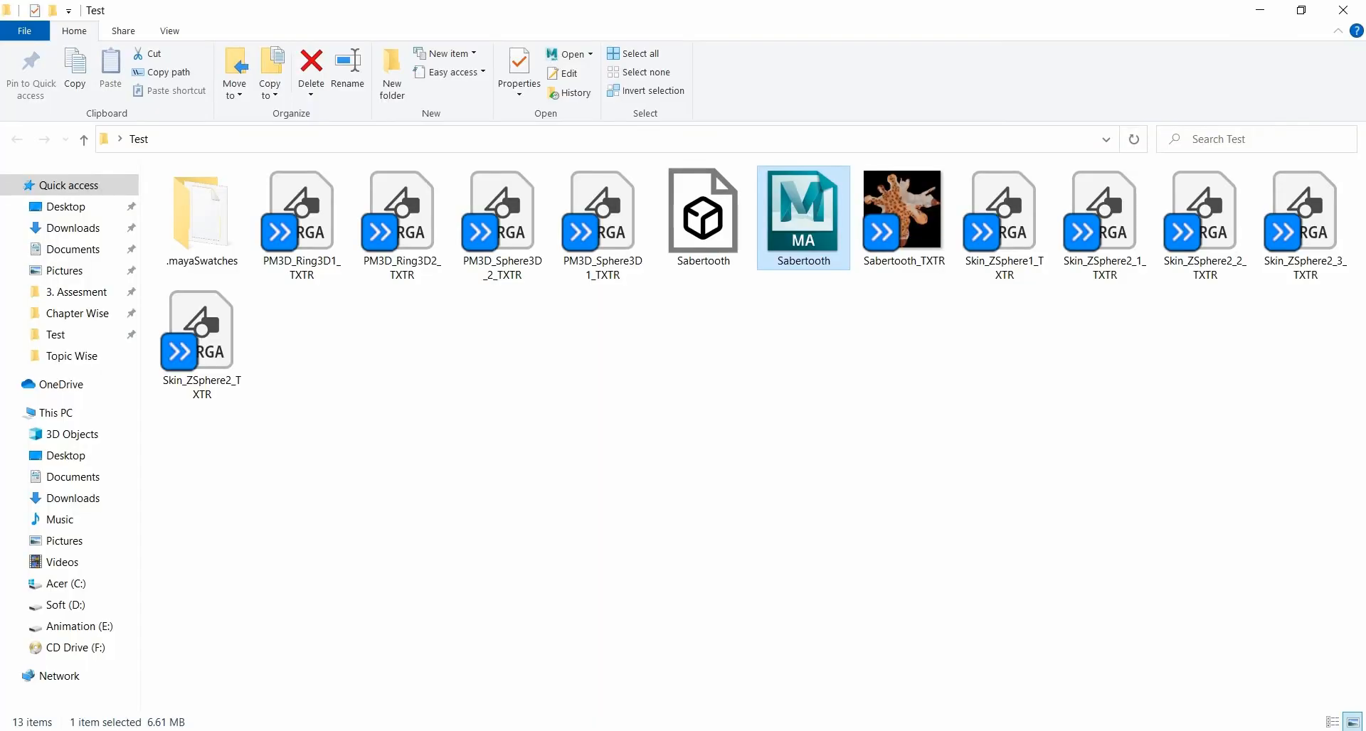
Import the Sabertooth FBX file from the Test folder into the empty Maya scene.
{"action": "left_click", "coordinate": [754, 441]}
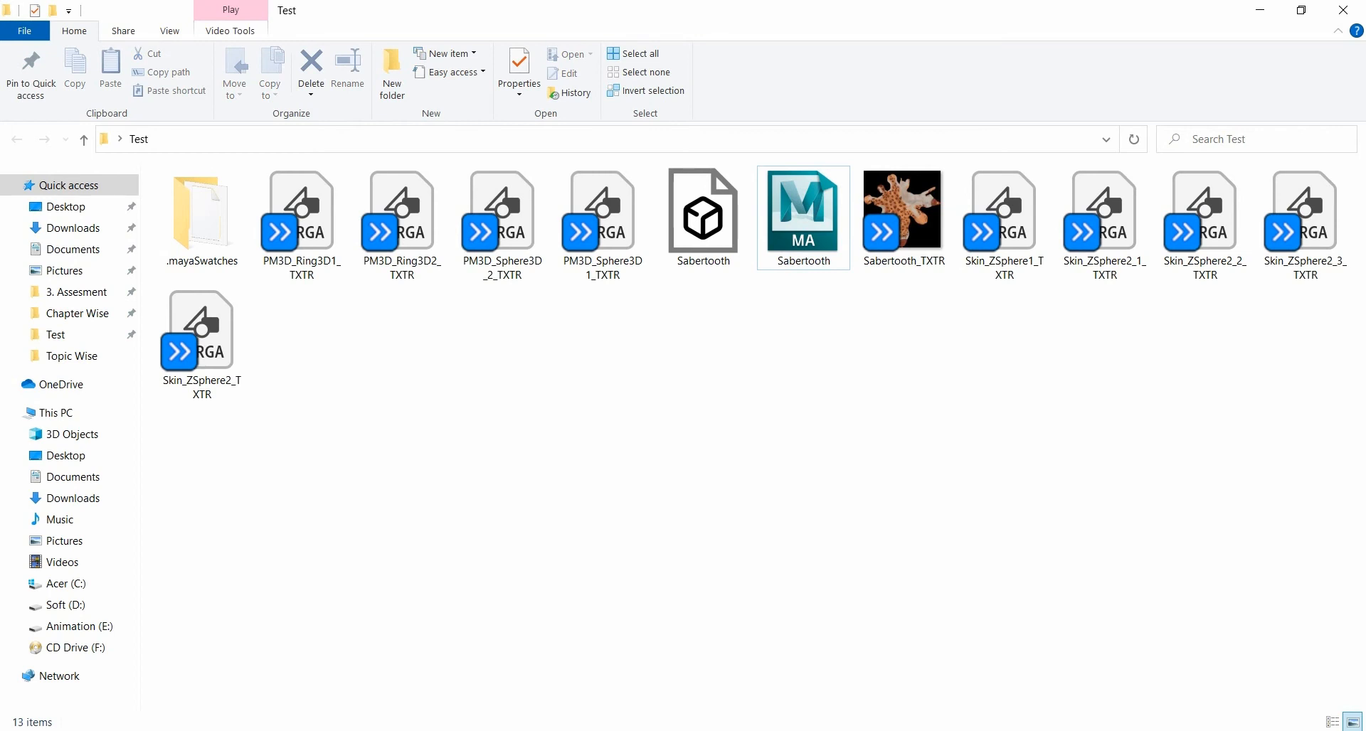
{"action": "left_click", "coordinate": [703, 219]}
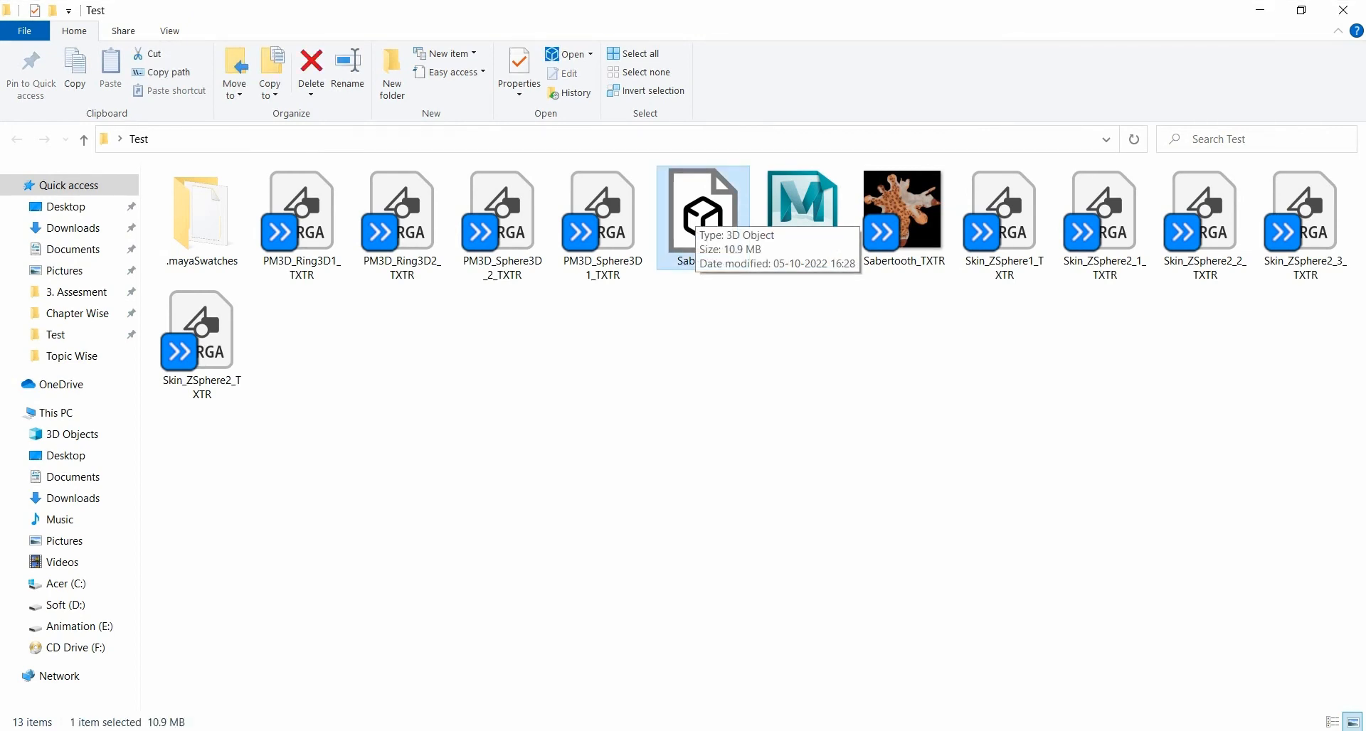
{"action": "left_click_drag", "start_coordinate": [694, 217], "coordinate": [712, 457]}
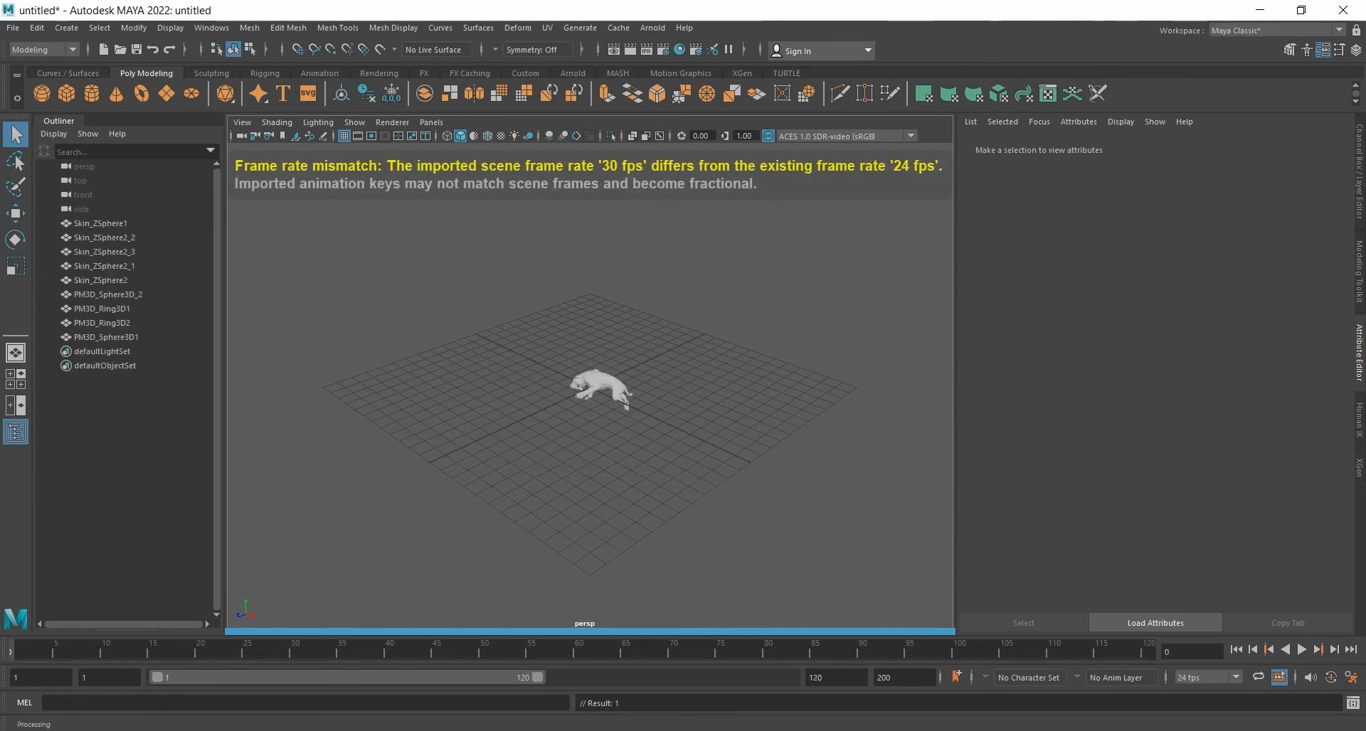
Display the imported sabertooth with its texture maps in the perspective view, framed closely from the front.
{"action": "scroll", "coordinate": [712, 441], "scroll_direction": "up", "scroll_amount": 4}
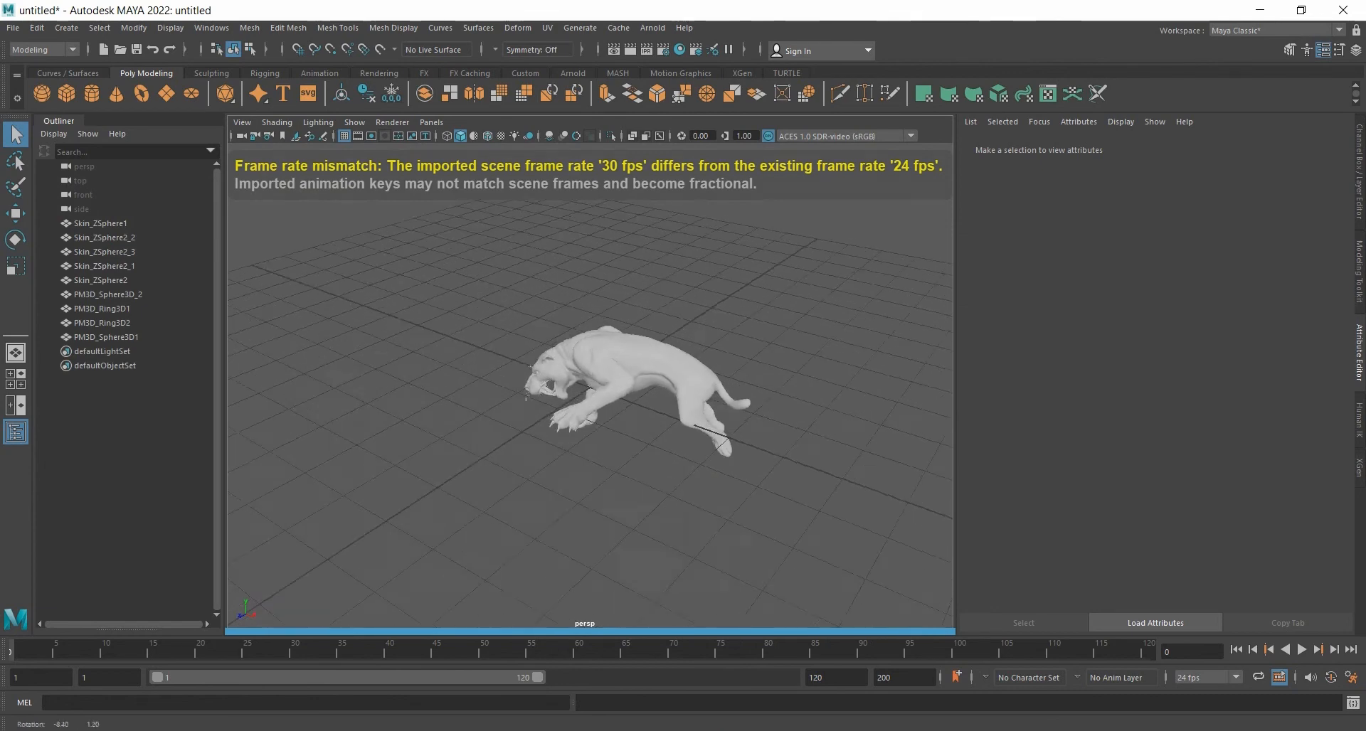
{"action": "left_click_drag", "start_coordinate": [669, 427], "coordinate": [733, 420], "text": "alt"}
{"action": "scroll", "coordinate": [733, 399], "scroll_direction": "up", "scroll_amount": 6}
{"action": "left_click_drag", "start_coordinate": [728, 372], "coordinate": [752, 365], "text": "alt"}
{"action": "middle_click_drag", "start_coordinate": [752, 366], "coordinate": [694, 494], "text": "alt"}
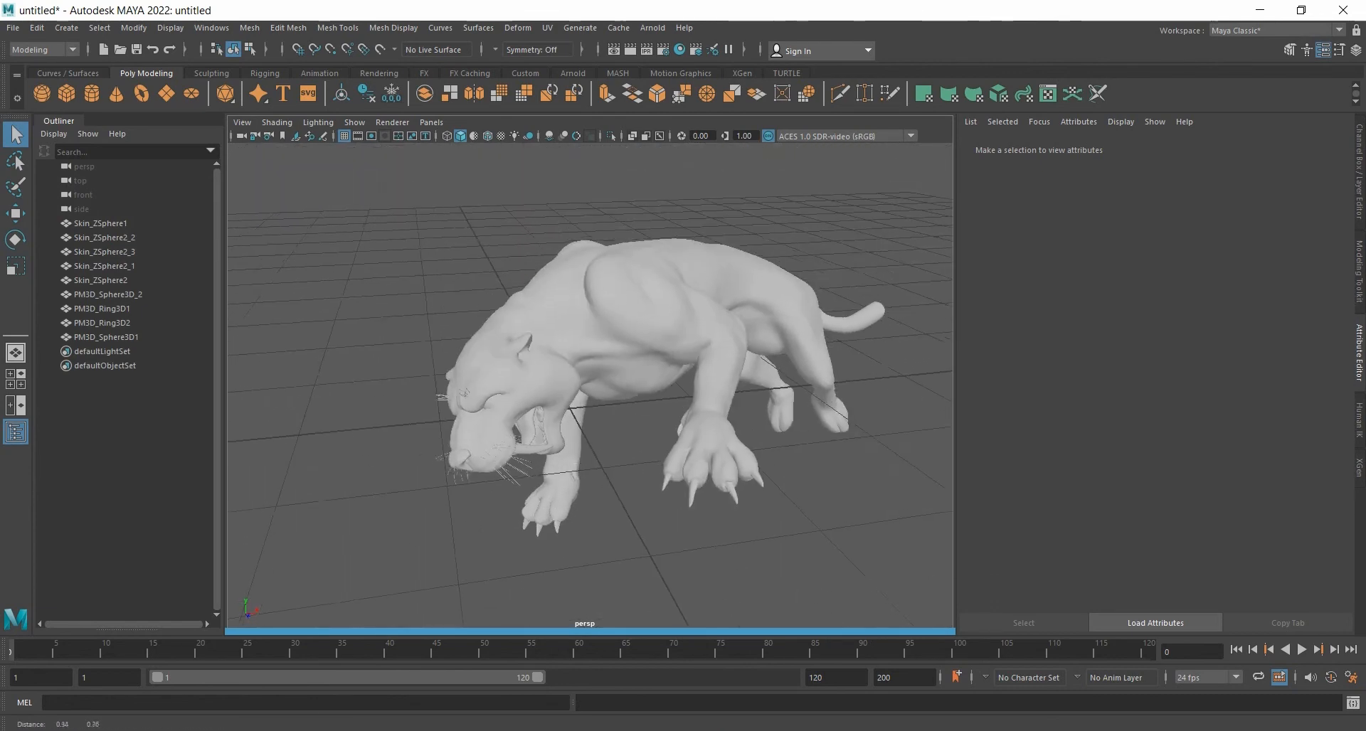
{"action": "left_click_drag", "start_coordinate": [694, 494], "coordinate": [694, 479], "text": "alt"}
{"action": "key", "text": "6"}
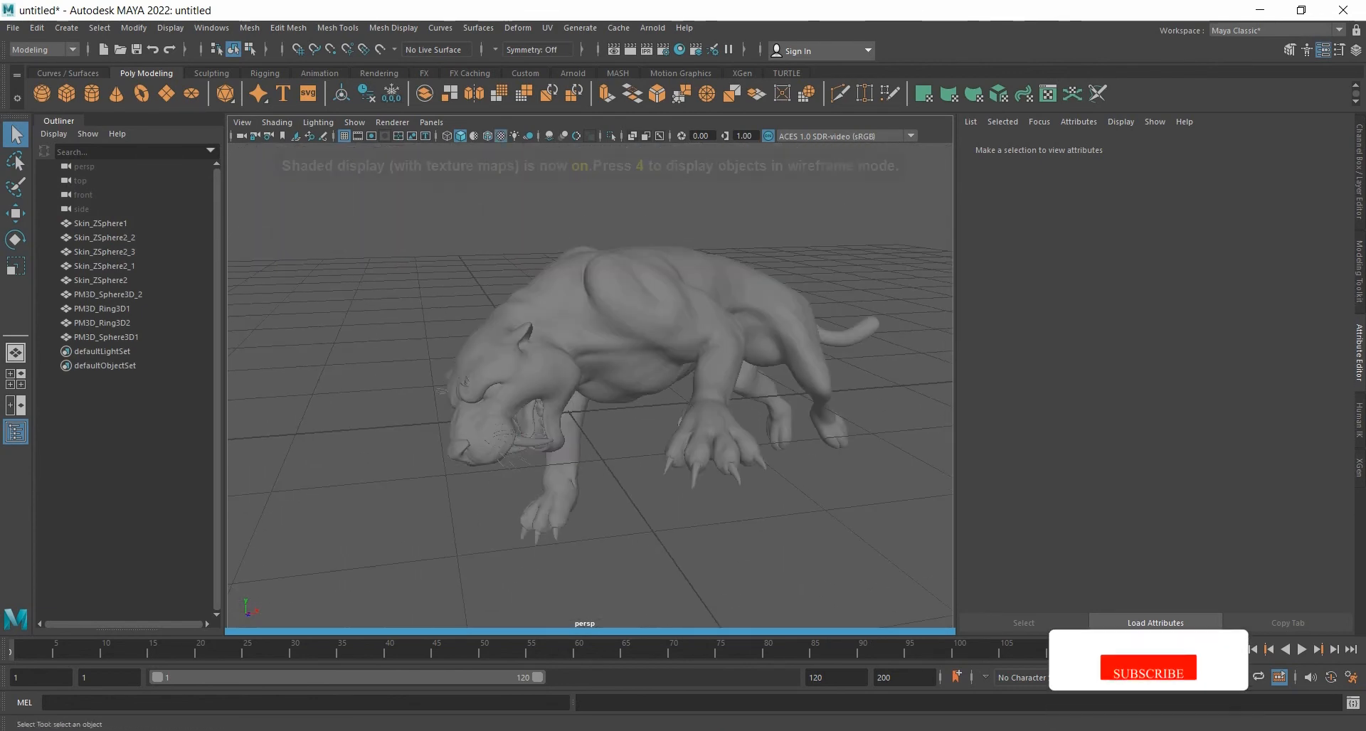
{"action": "mouse_move", "coordinate": [694, 480]}
{"action": "left_mouse_down", "text": "alt"}
{"action": "mouse_move", "coordinate": [656, 486]}
{"action": "mouse_move", "coordinate": [693, 484]}
{"action": "left_mouse_up", "text": "alt"}
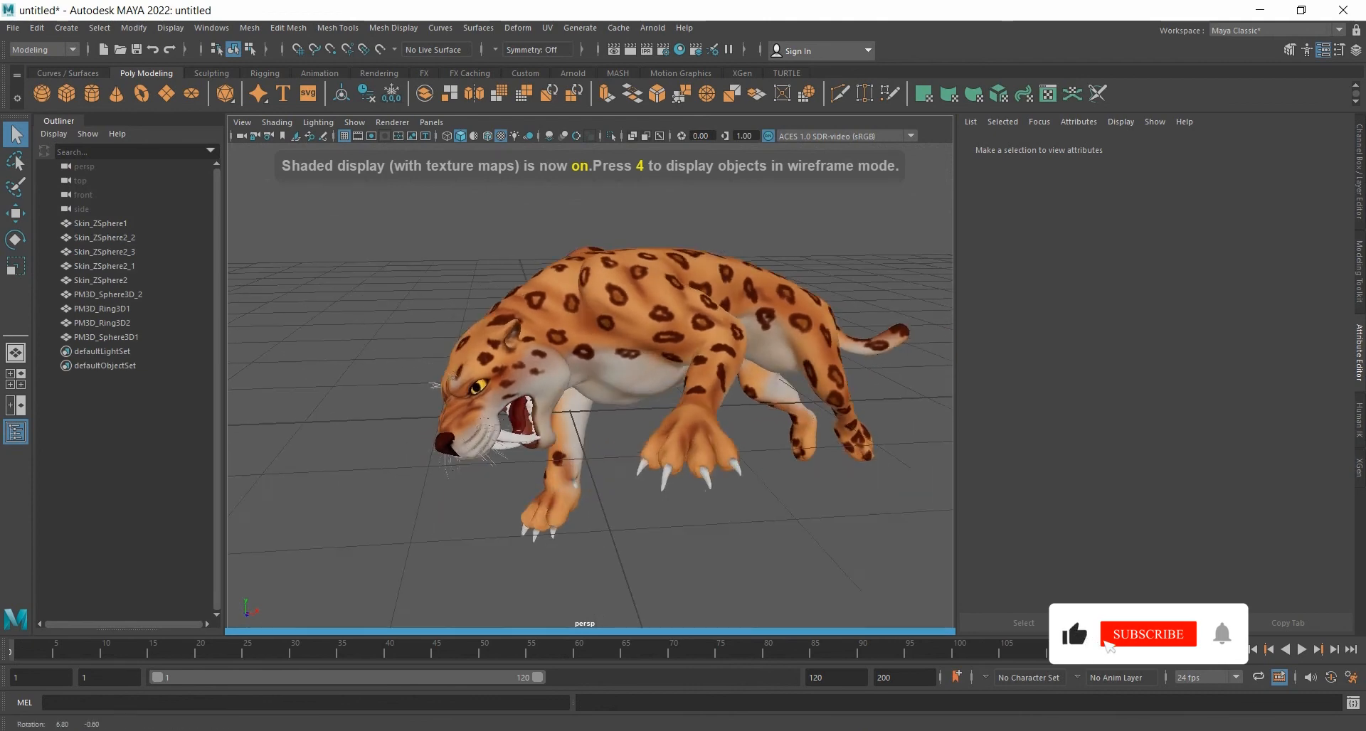
Select the Skin_ZSphere1 body mesh, inspect the texture file connected to the color of its phong material, and clear the selection.
{"action": "scroll", "coordinate": [693, 484], "scroll_direction": "up", "scroll_amount": 5}
{"action": "middle_click_drag", "start_coordinate": [694, 483], "coordinate": [789, 425], "text": "alt"}
{"action": "left_click_drag", "start_coordinate": [790, 426], "coordinate": [685, 495], "text": "alt"}
{"action": "scroll", "coordinate": [719, 435], "scroll_direction": "down", "scroll_amount": 5}
{"action": "left_click", "coordinate": [626, 321]}
{"action": "left_click_drag", "start_coordinate": [626, 320], "coordinate": [686, 297], "text": "alt"}
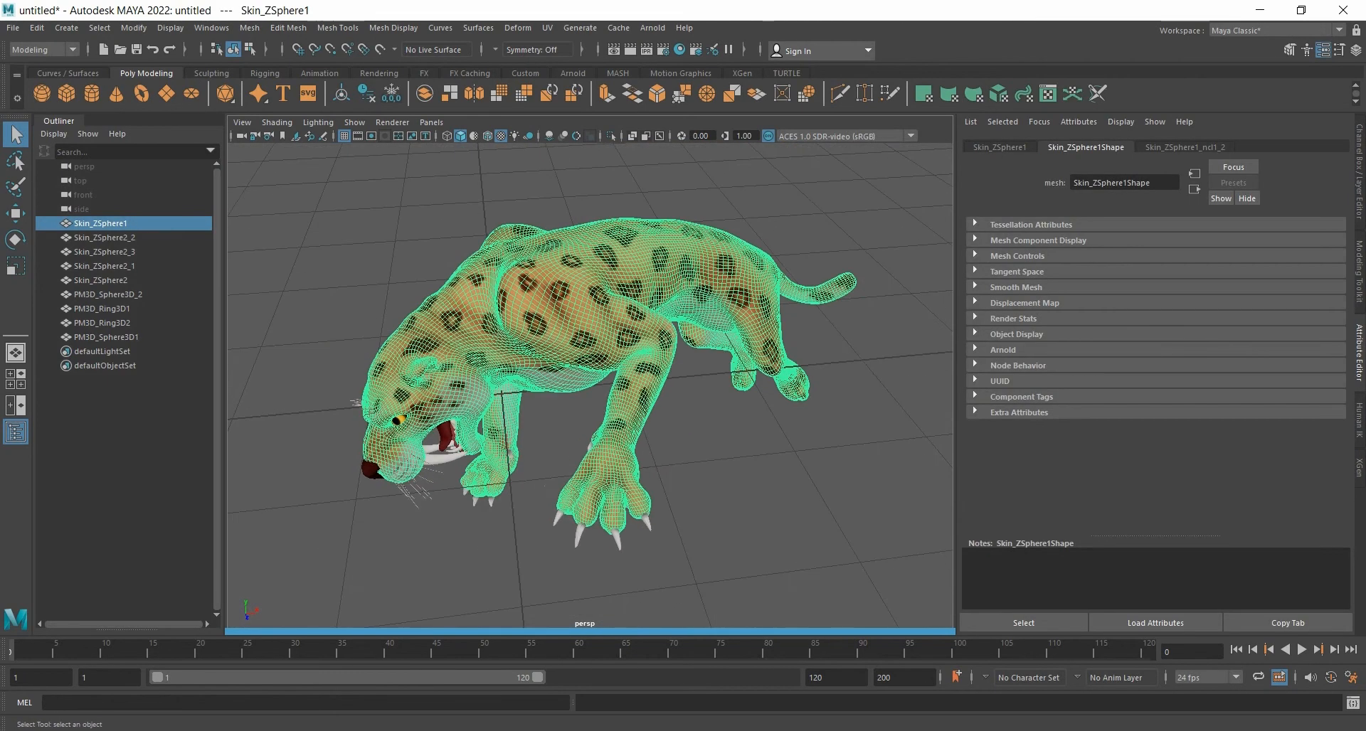
{"action": "left_click", "coordinate": [1184, 148]}
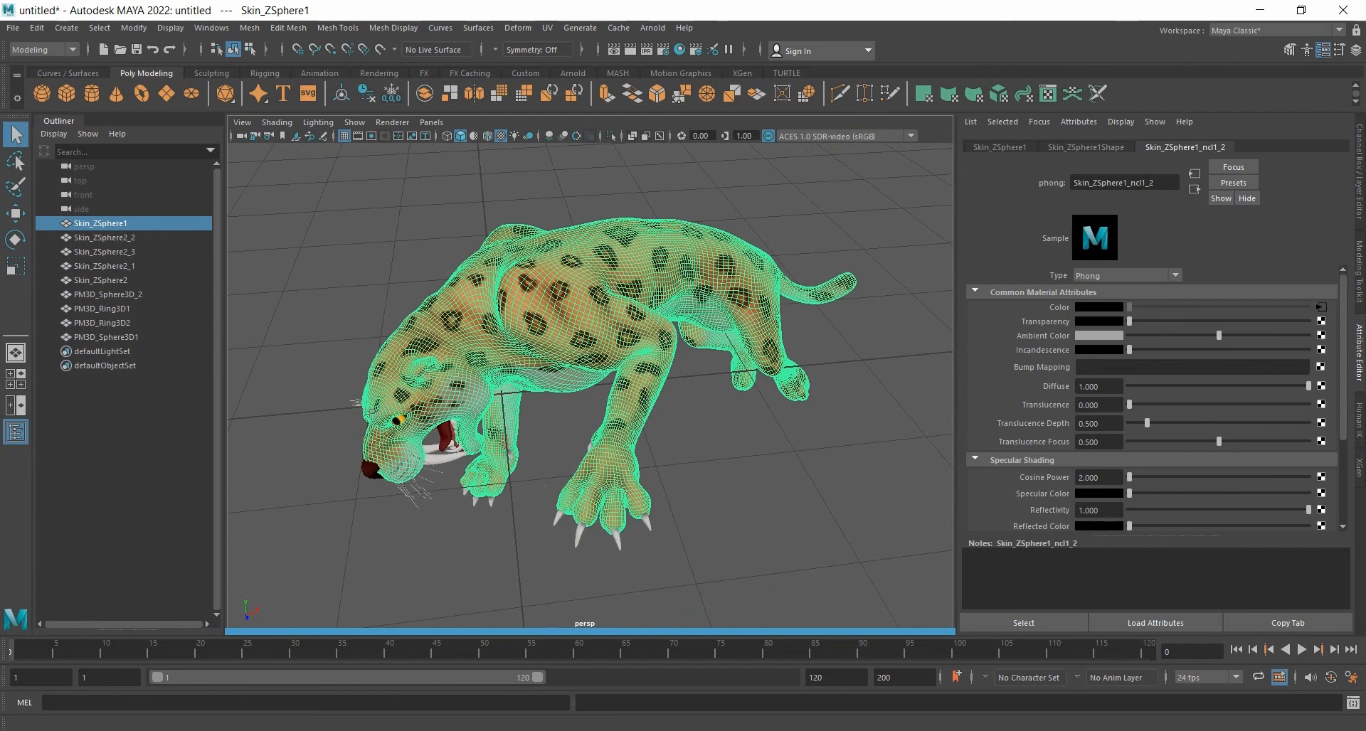
{"action": "left_click", "coordinate": [1321, 307]}
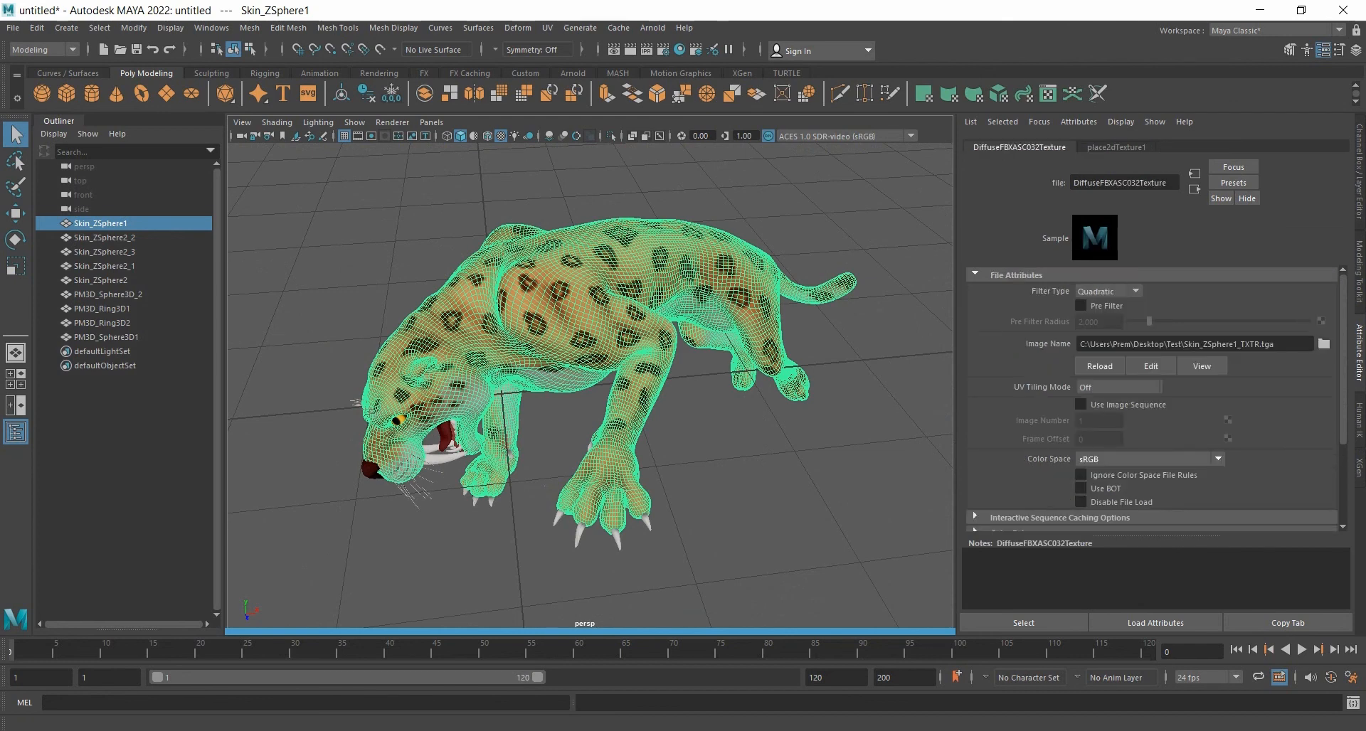
{"action": "left_click", "coordinate": [769, 469]}
Examine the textured sabertooth's head, front legs and claws up close, and select the Skin_ZSphere1 body mesh.
{"action": "left_click_drag", "start_coordinate": [662, 455], "coordinate": [733, 427], "text": "alt"}
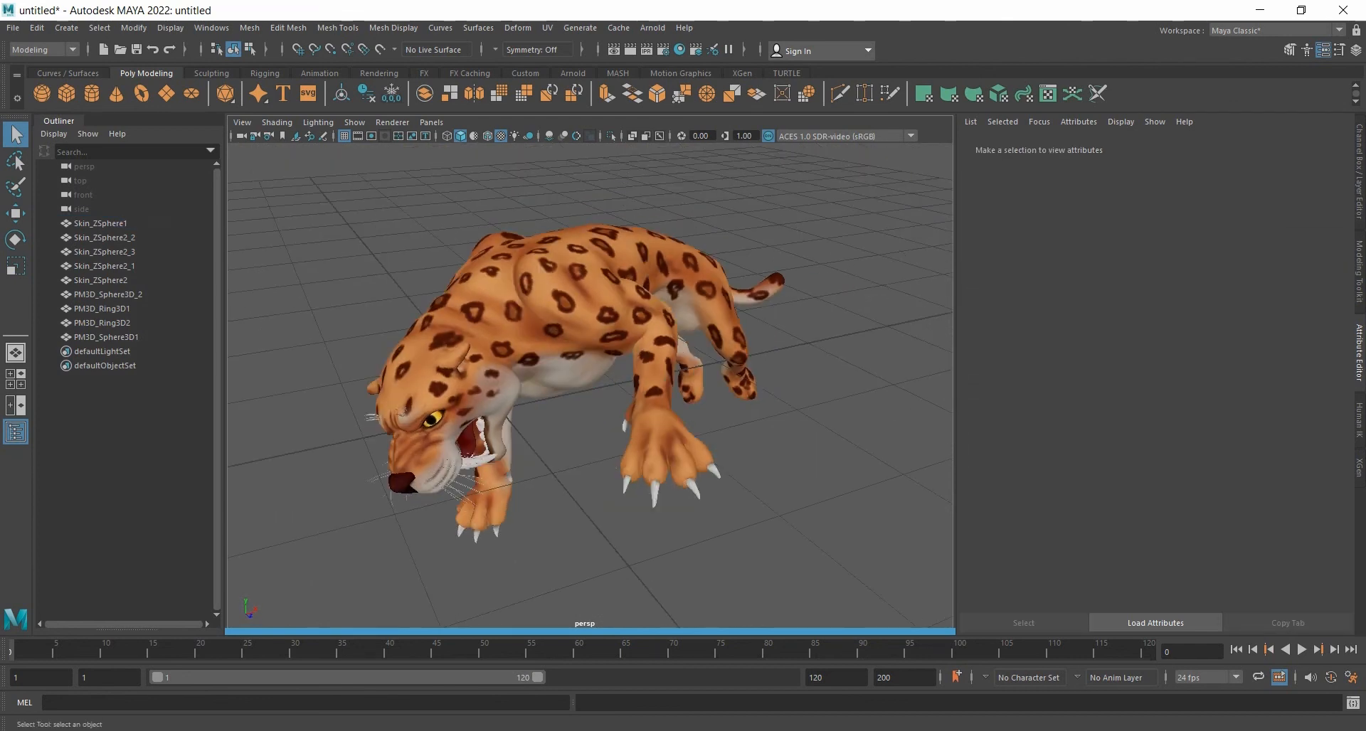
{"action": "scroll", "coordinate": [662, 456], "scroll_direction": "up", "scroll_amount": 3}
{"action": "middle_click_drag", "start_coordinate": [647, 484], "coordinate": [675, 460], "text": "alt"}
{"action": "left_click_drag", "start_coordinate": [675, 460], "coordinate": [679, 456], "text": "alt"}
{"action": "left_click", "coordinate": [708, 427]}
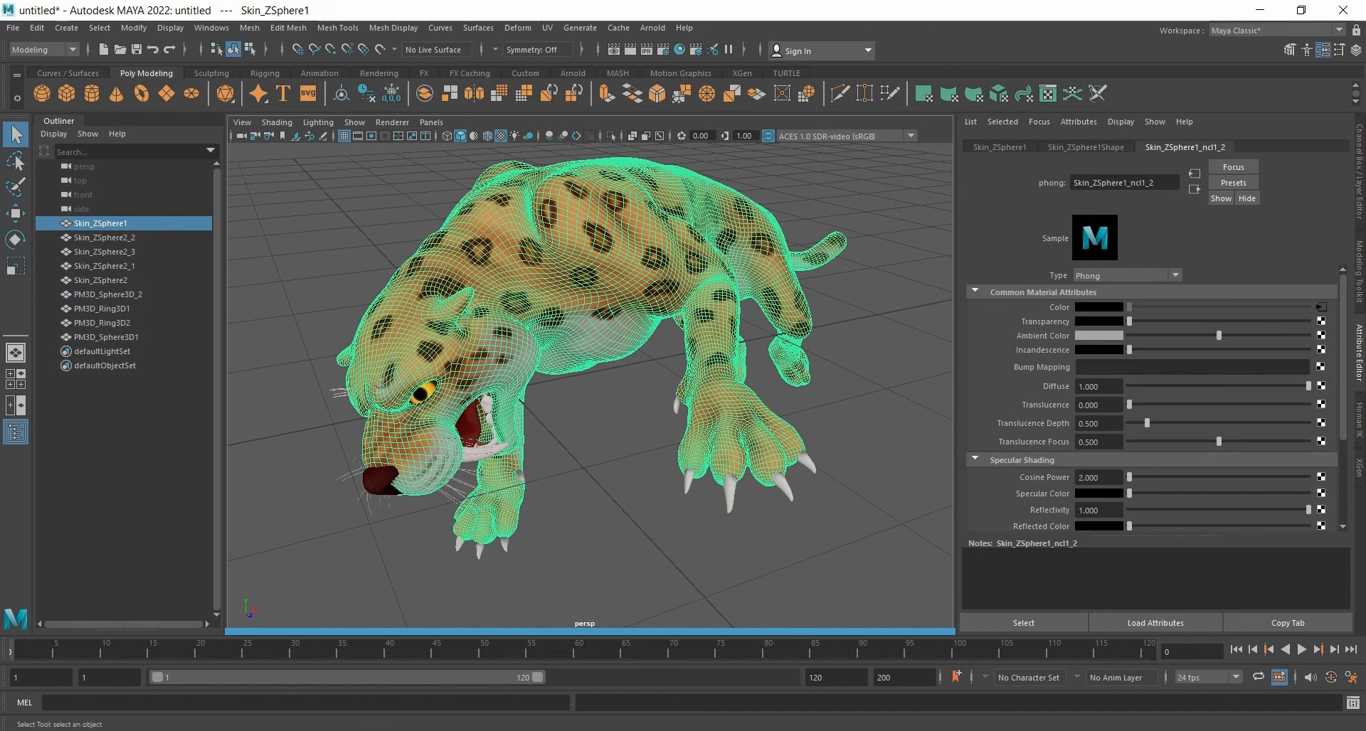
{"action": "left_click", "coordinate": [658, 483]}
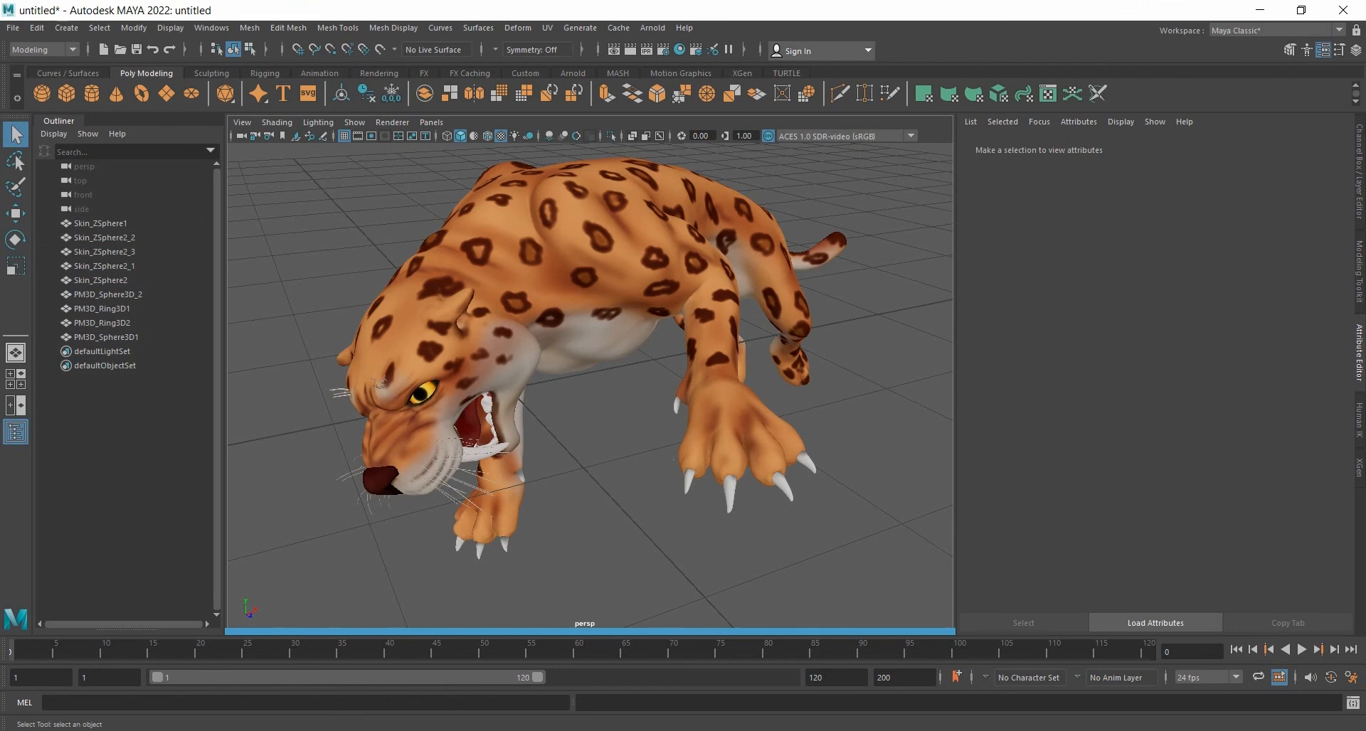
{"action": "left_click", "coordinate": [612, 284]}
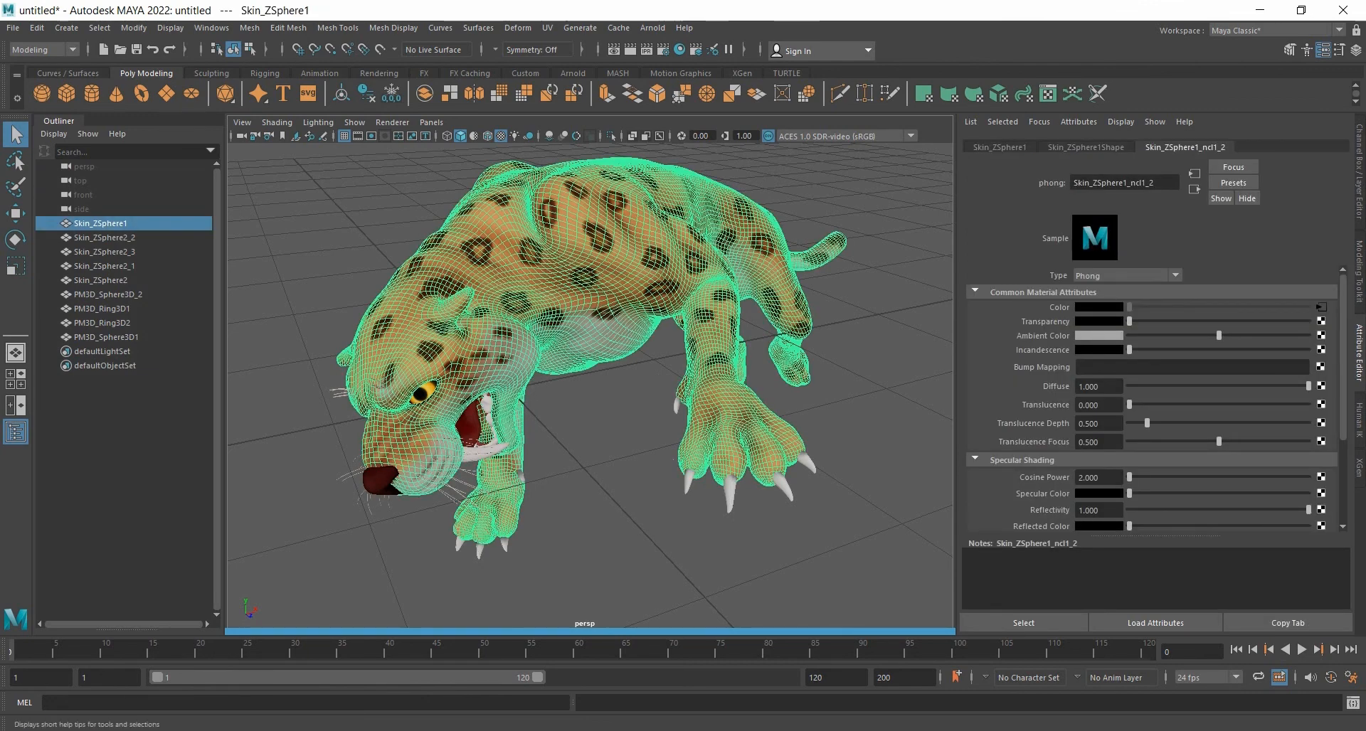
Switch back to ZBrush, expand the subtool list and show the details of the Skin_ZSphere1 subtool.
{"action": "key", "text": "alt+Tab"}
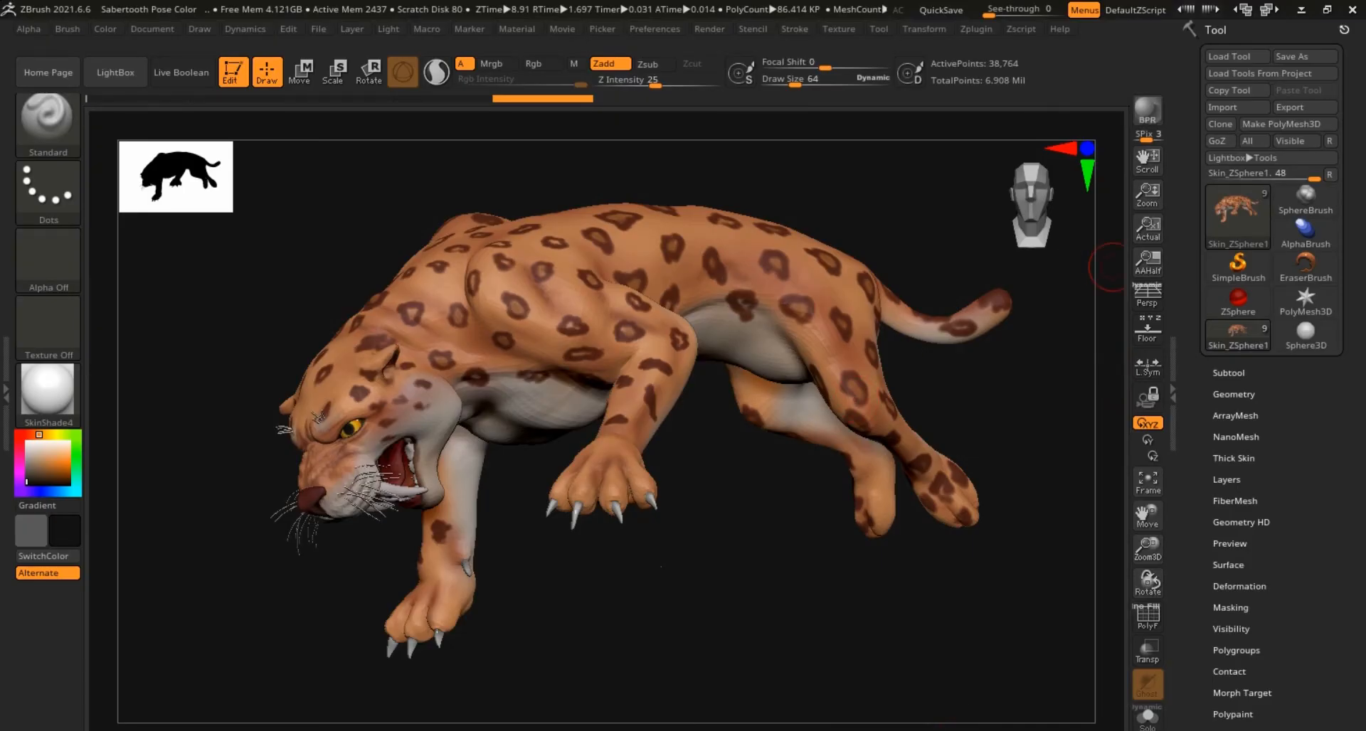
{"action": "left_click", "coordinate": [1228, 372]}
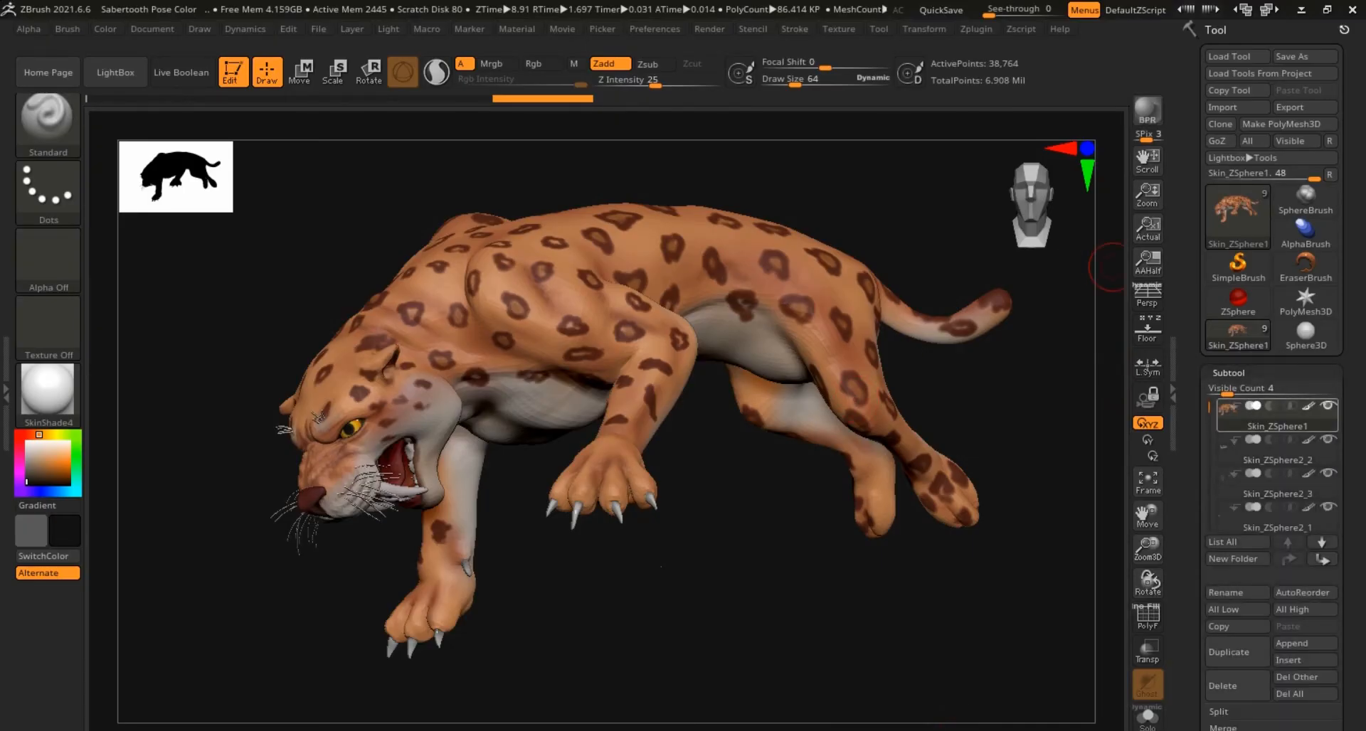
{"action": "mouse_move", "coordinate": [1275, 418]}
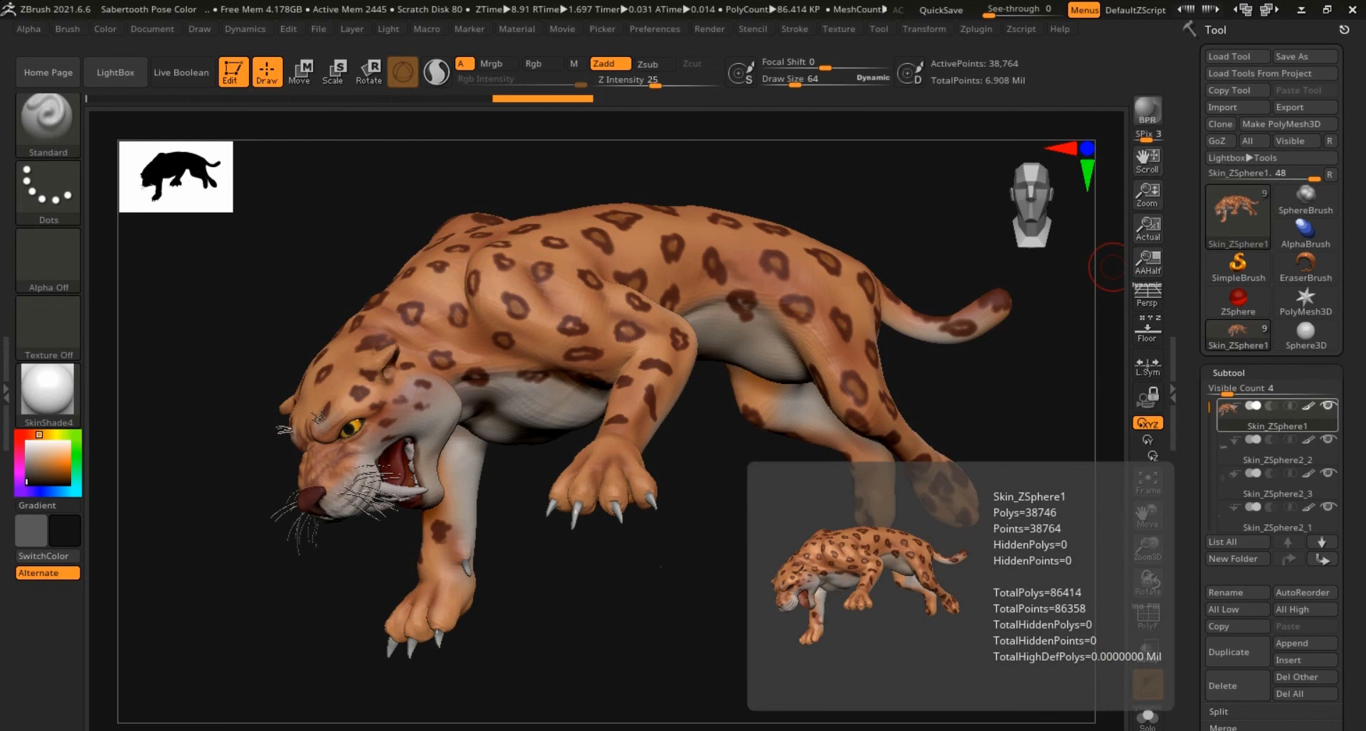